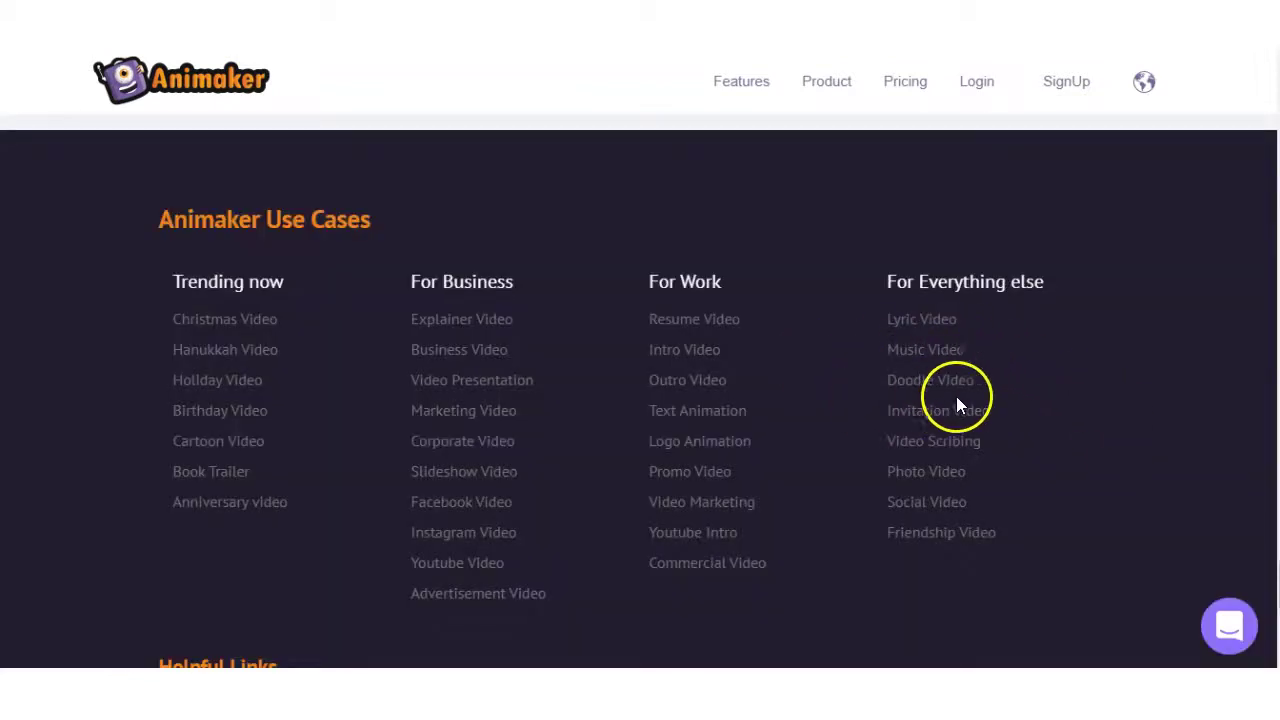
Open Whiteboard Video Maker from the Product menu on the Animaker website
mouse_move(824, 88)
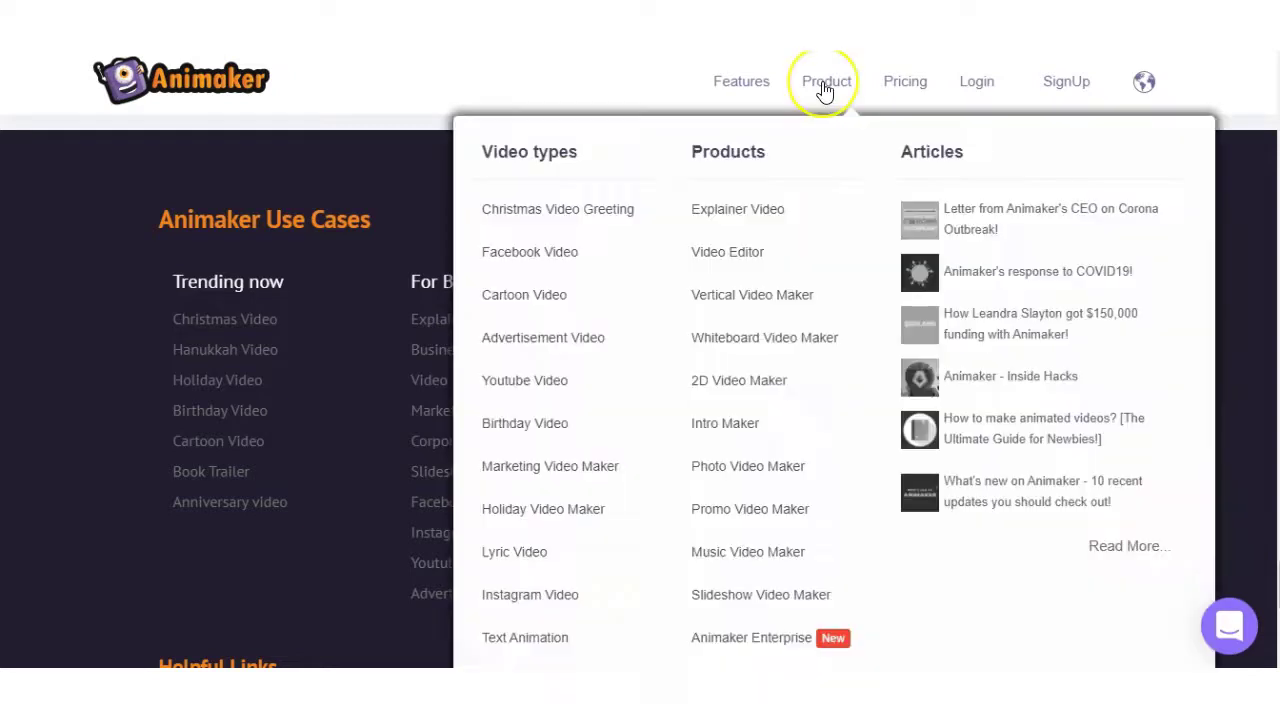
click(770, 335)
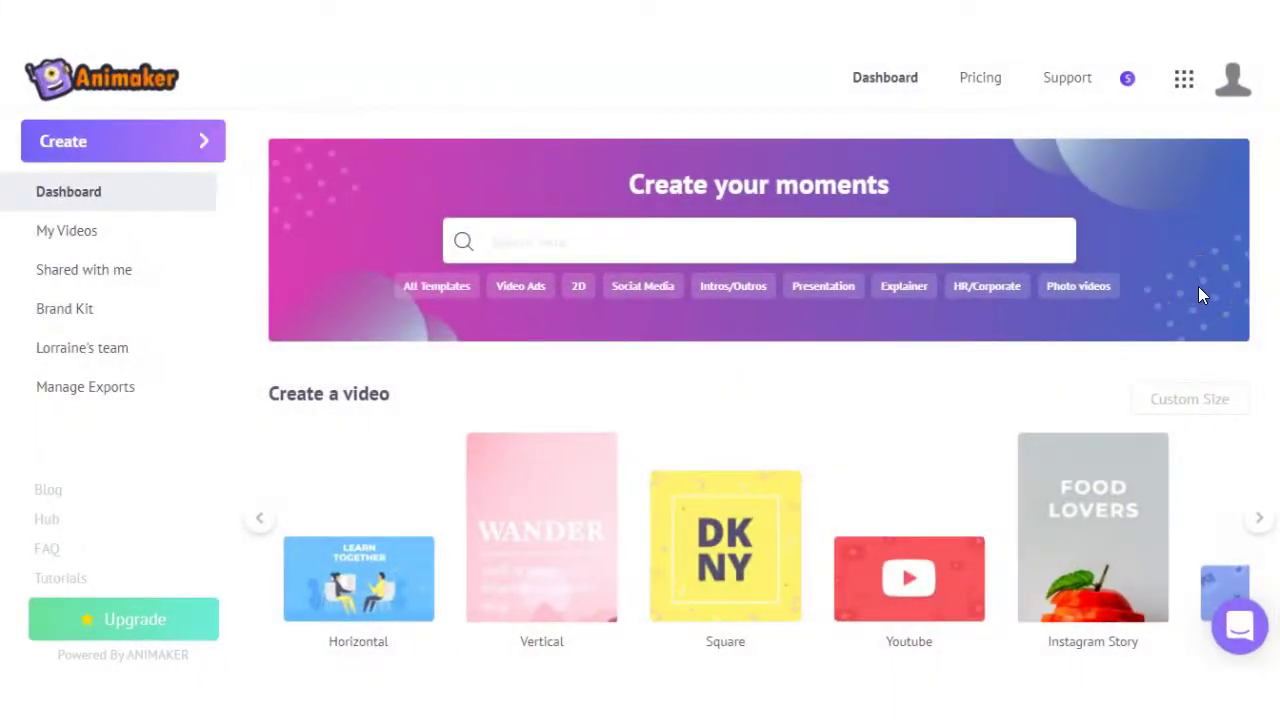
Scroll the dashboard templates down to GIFs/Memes, then back up to Invite/Wishes
scroll(1198, 286, down, 2)
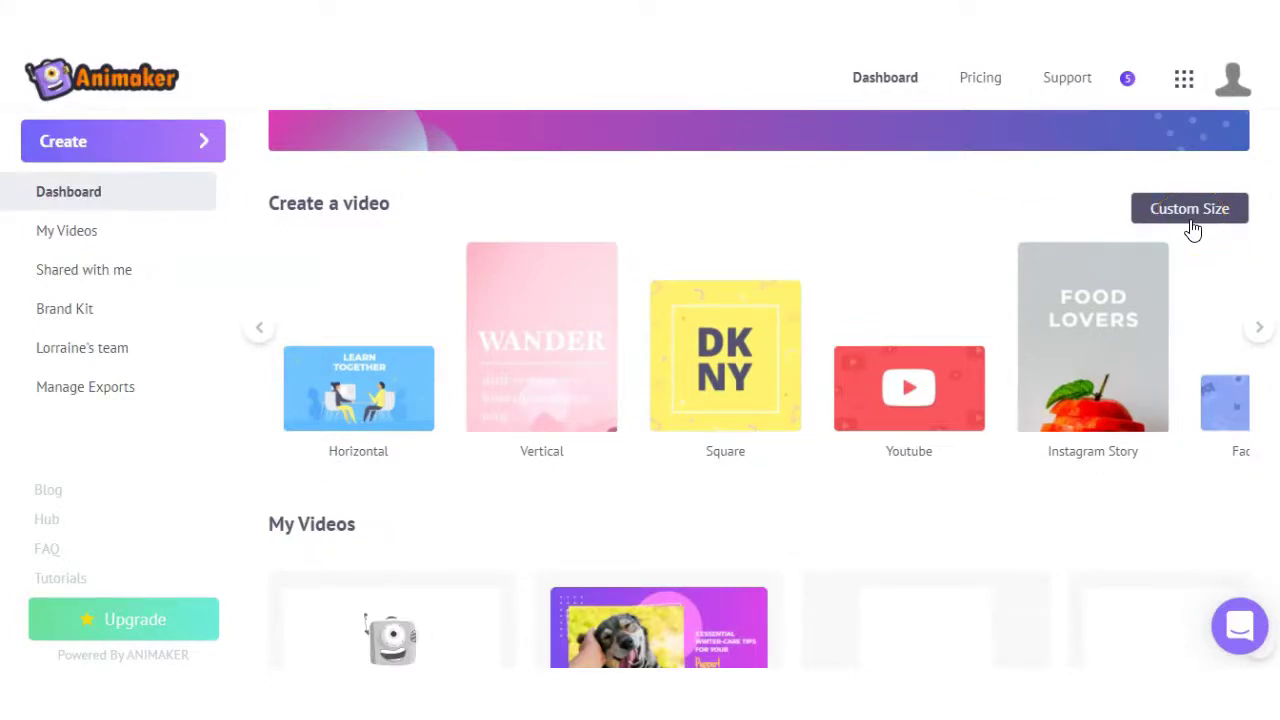
scroll(1193, 230, down, 5)
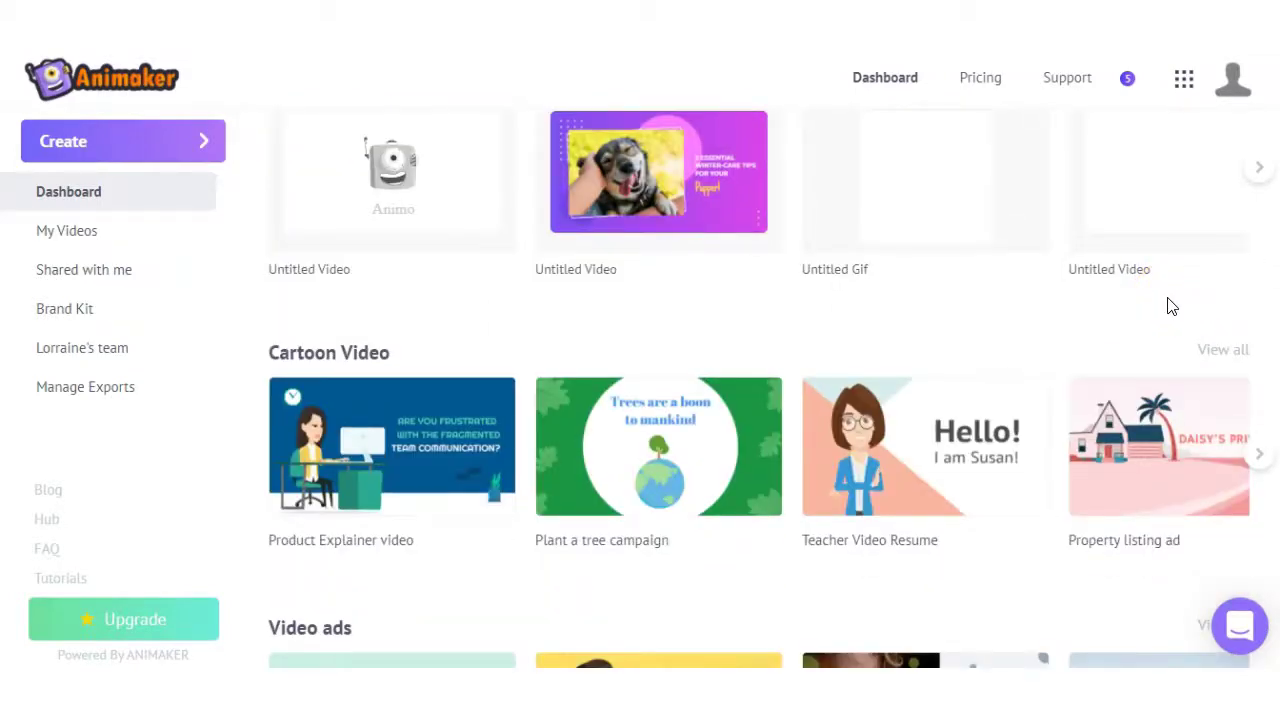
scroll(1160, 305, down, 5)
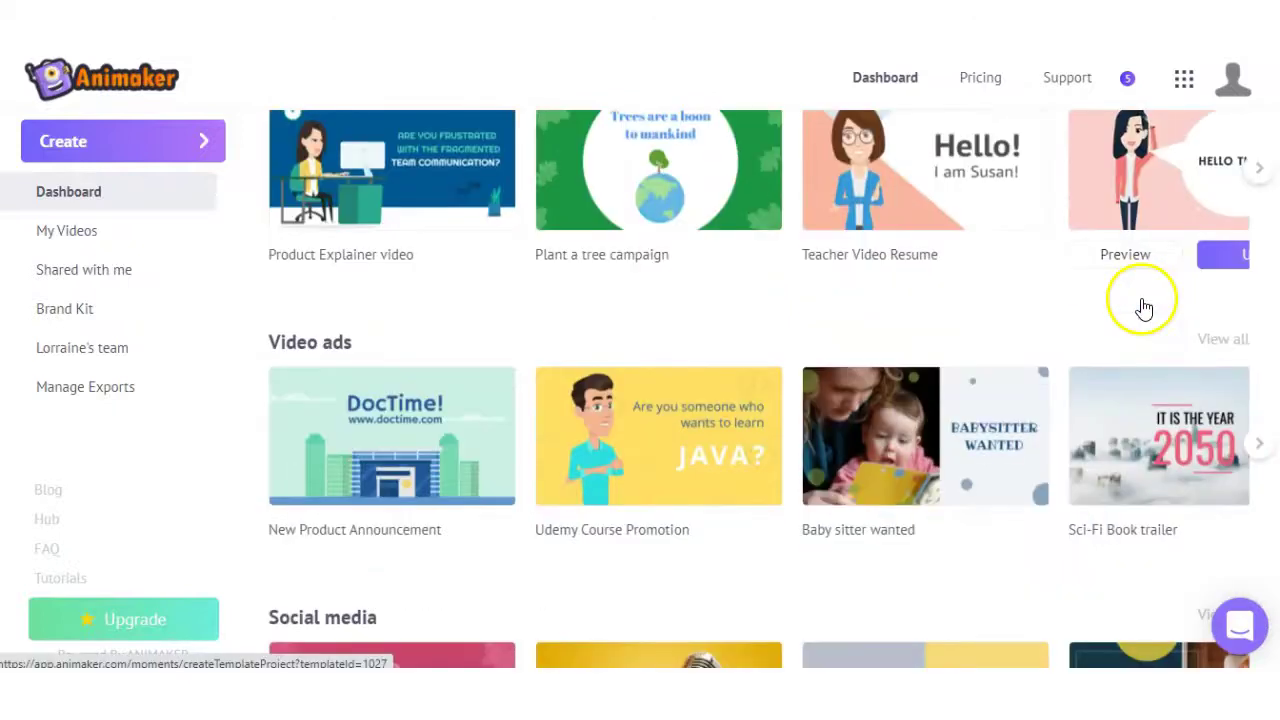
scroll(1147, 303, down, 8)
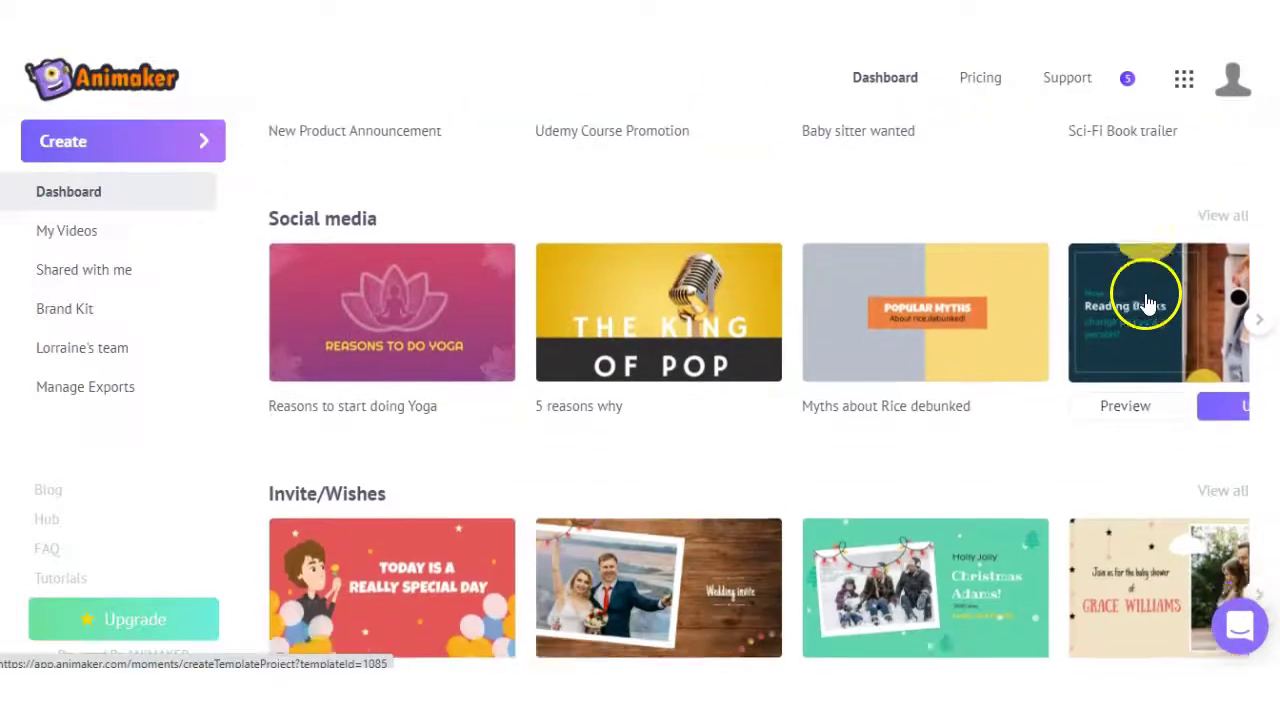
scroll(1147, 298, down, 15)
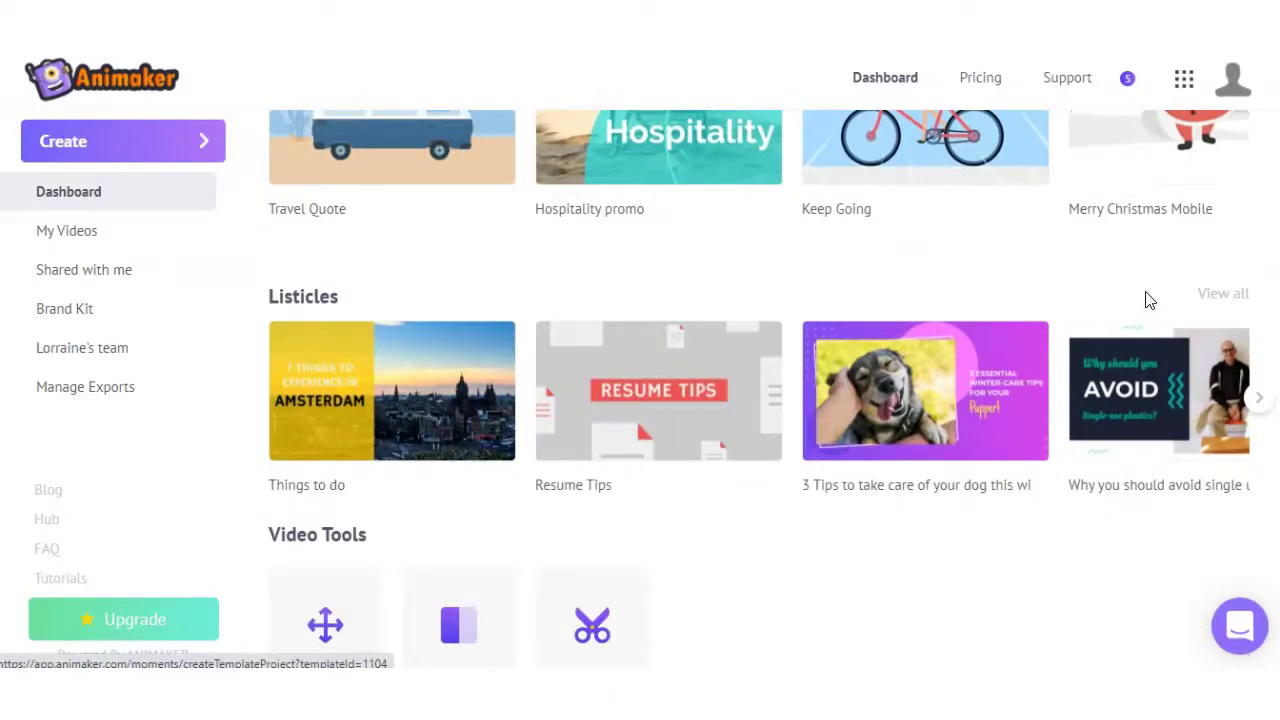
scroll(1149, 300, down, 3)
scroll(1149, 301, up, 13)
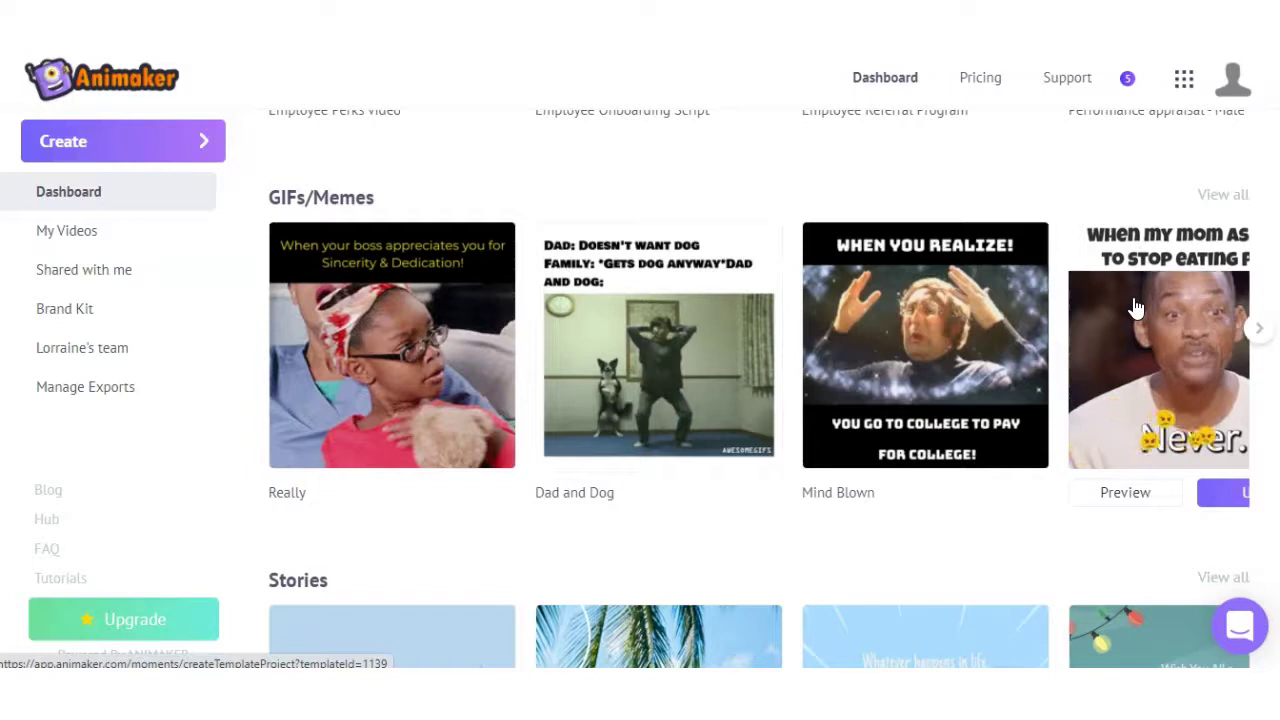
scroll(1135, 310, up, 4)
scroll(1135, 310, up, 9)
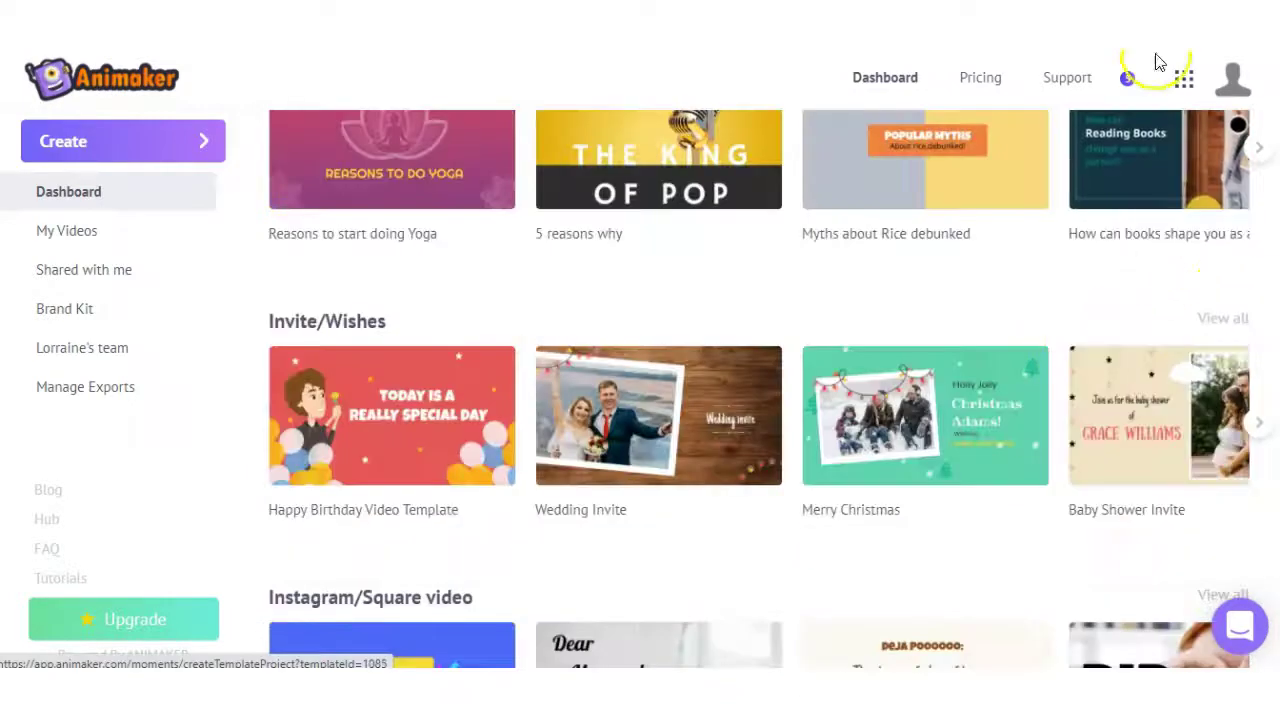
Browse the GIF Maker template gallery from the apps list, then return to the dashboard
click(1184, 80)
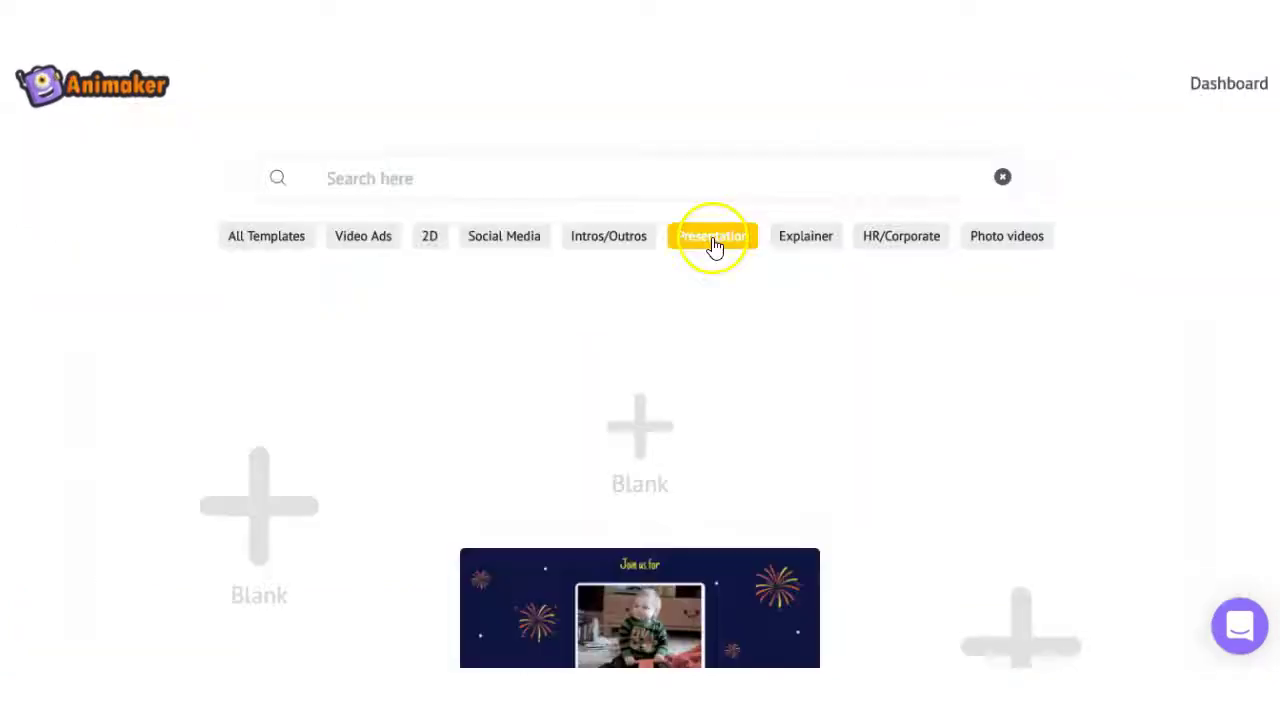
scroll(711, 246, down, 6)
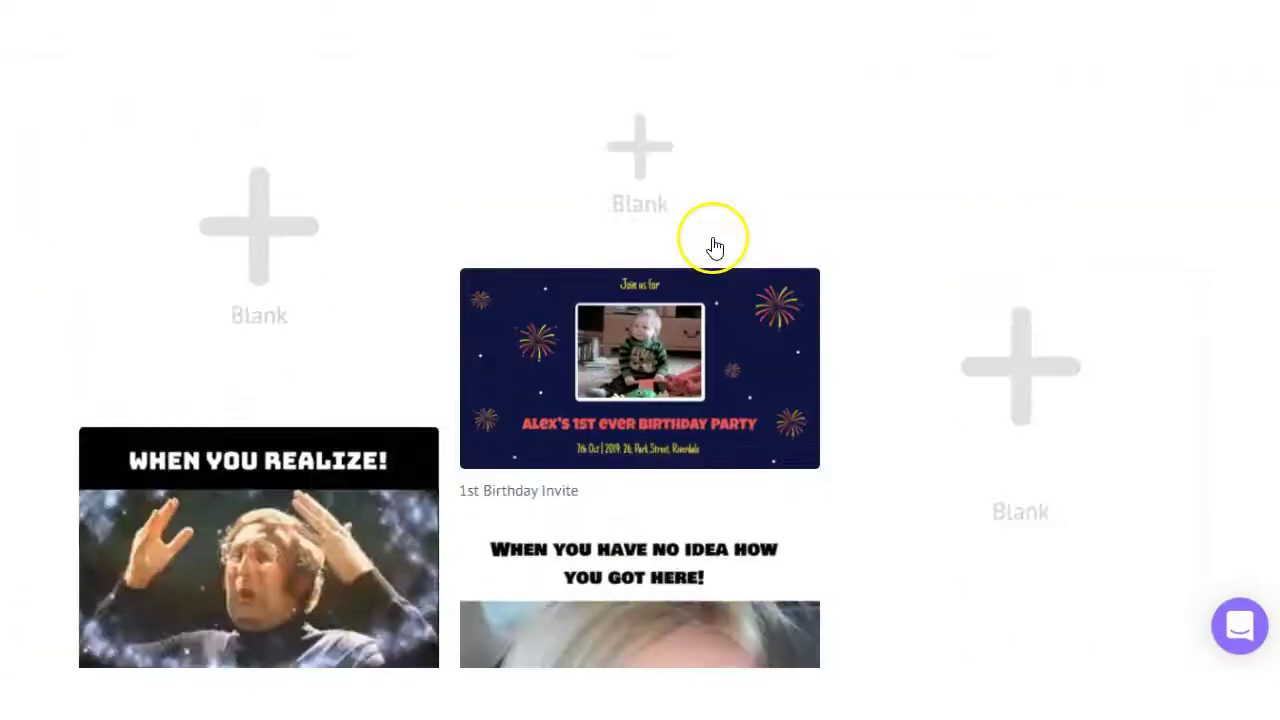
scroll(686, 257, down, 4)
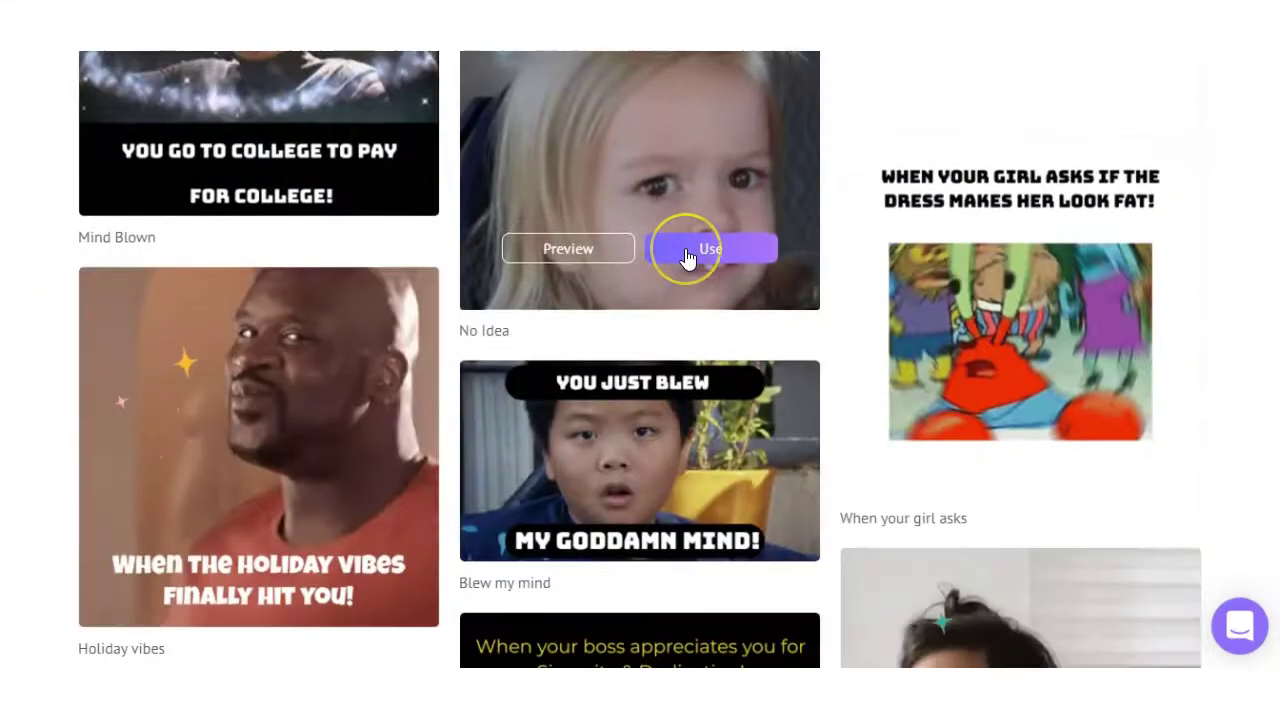
scroll(686, 257, down, 2)
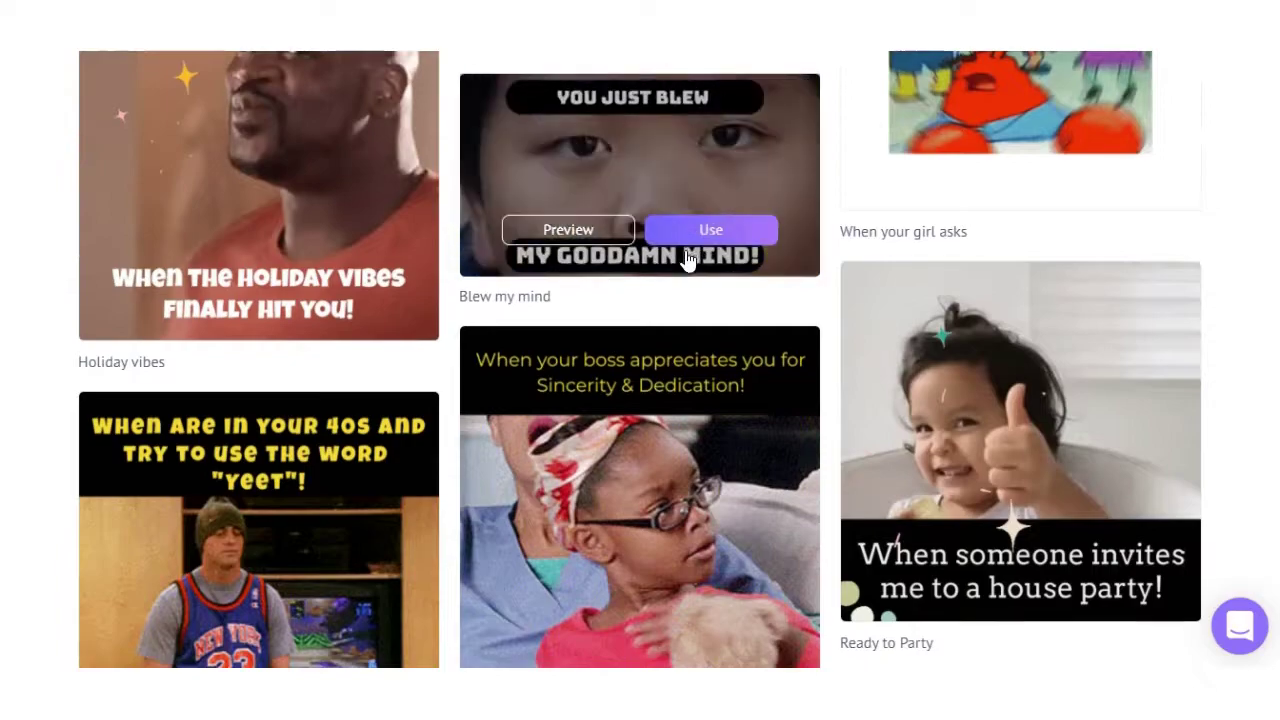
scroll(686, 260, down, 3)
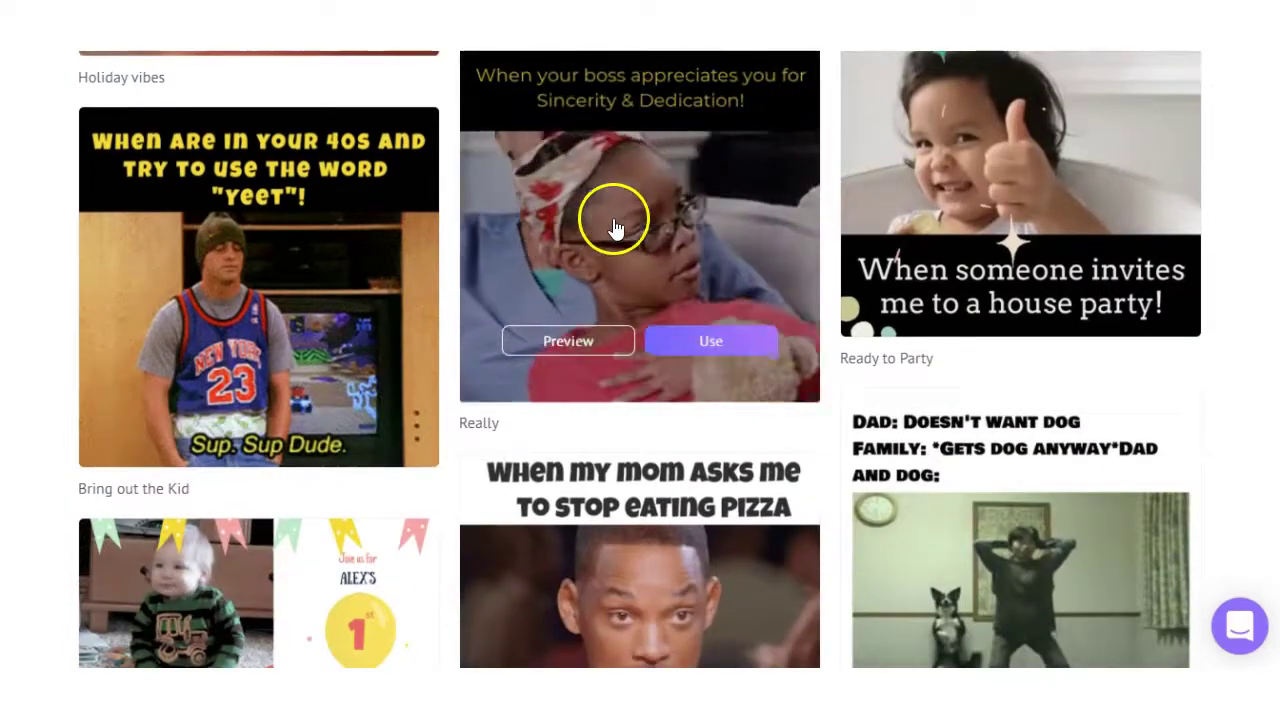
key(alt+Left)
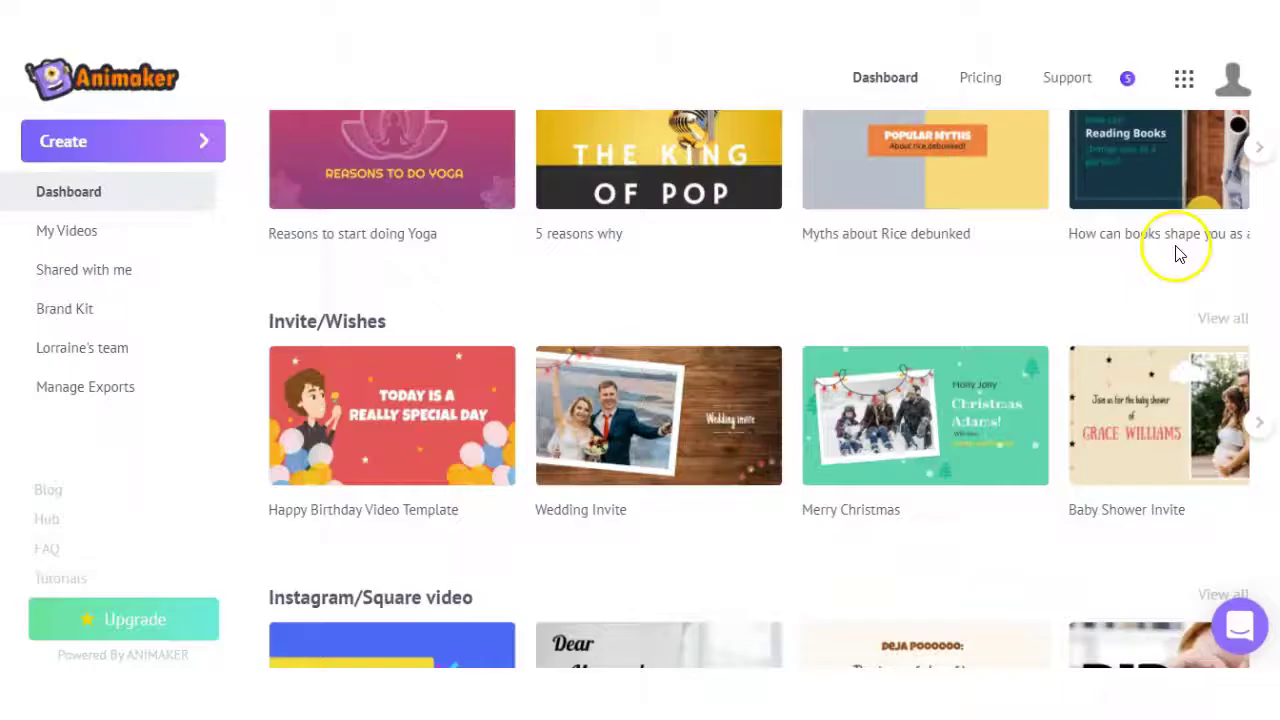
Launch Thumbnail Maker from the apps list and select the PHOTOGRAPHY headline text
click(1184, 80)
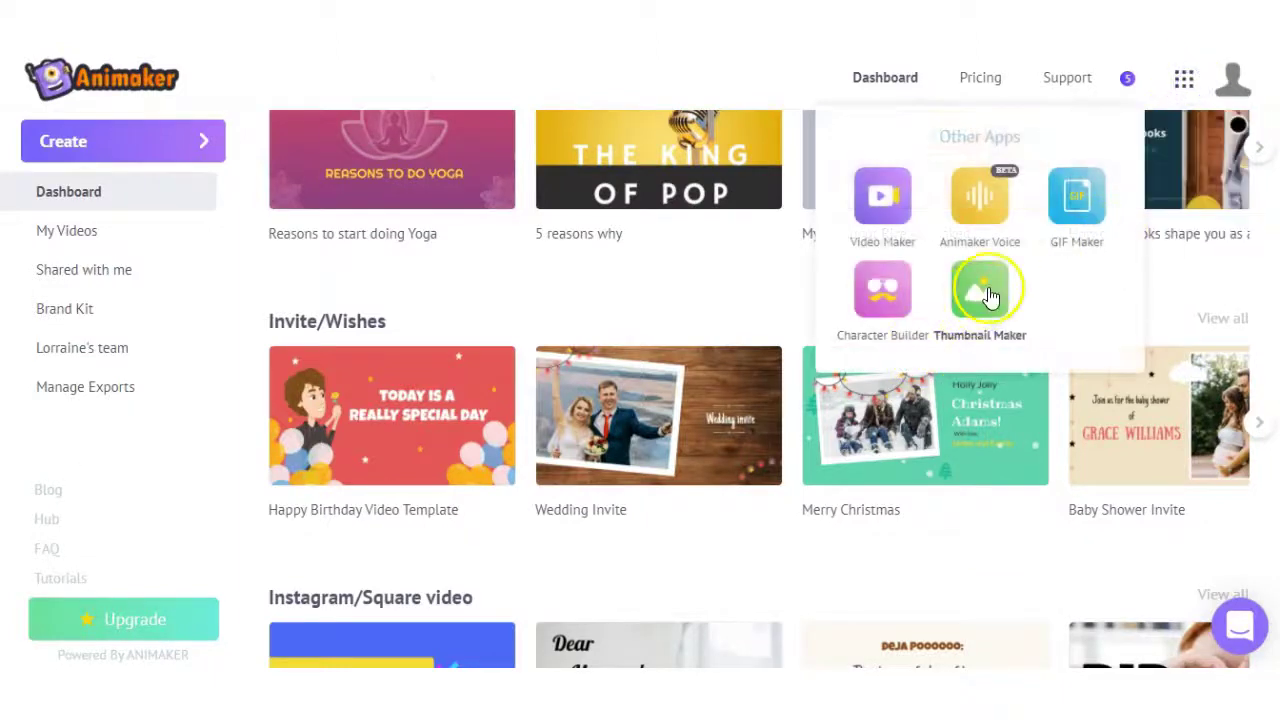
click(1092, 255)
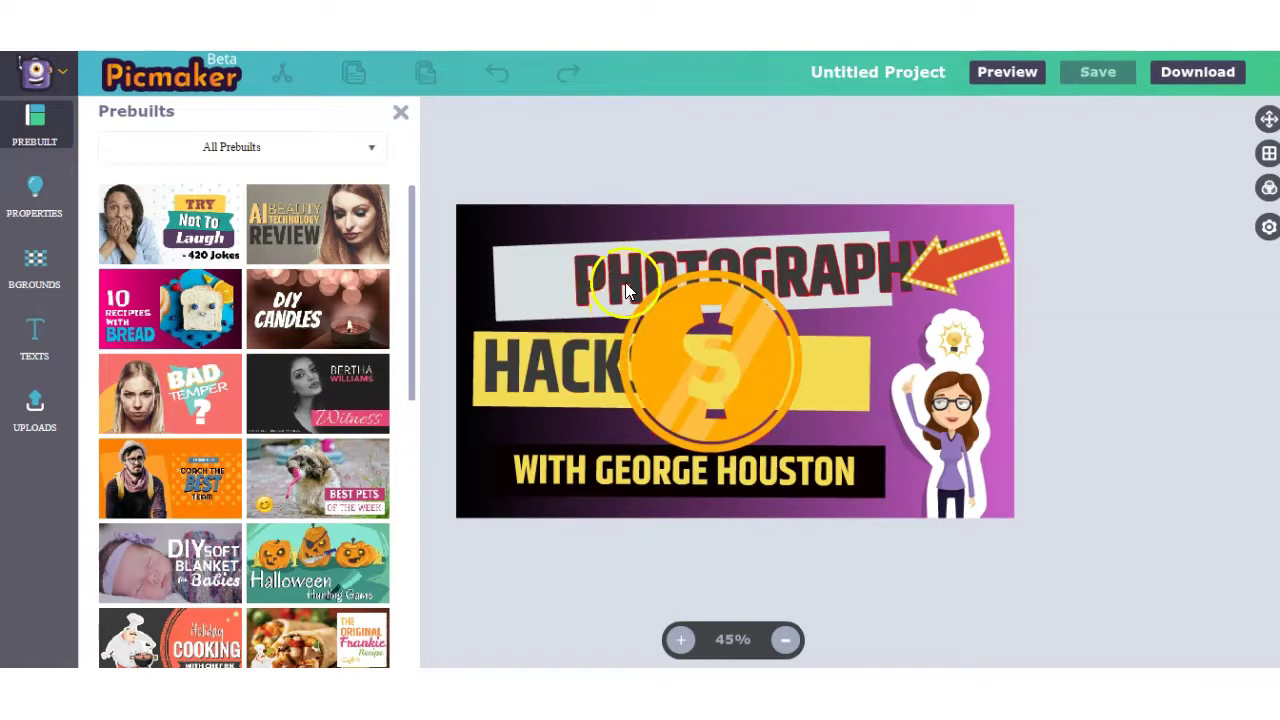
click(571, 281)
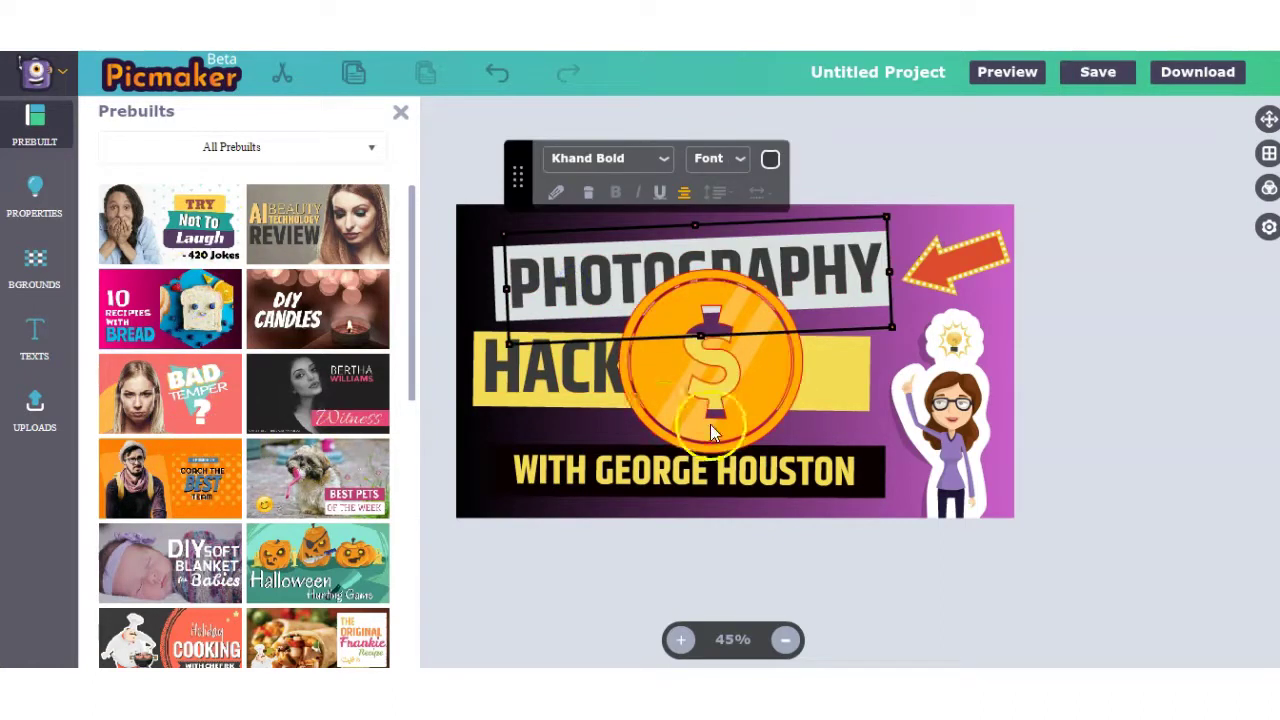
View the Backgrounds, Properties and Texts panels in Picmaker's sidebar
click(34, 266)
click(24, 212)
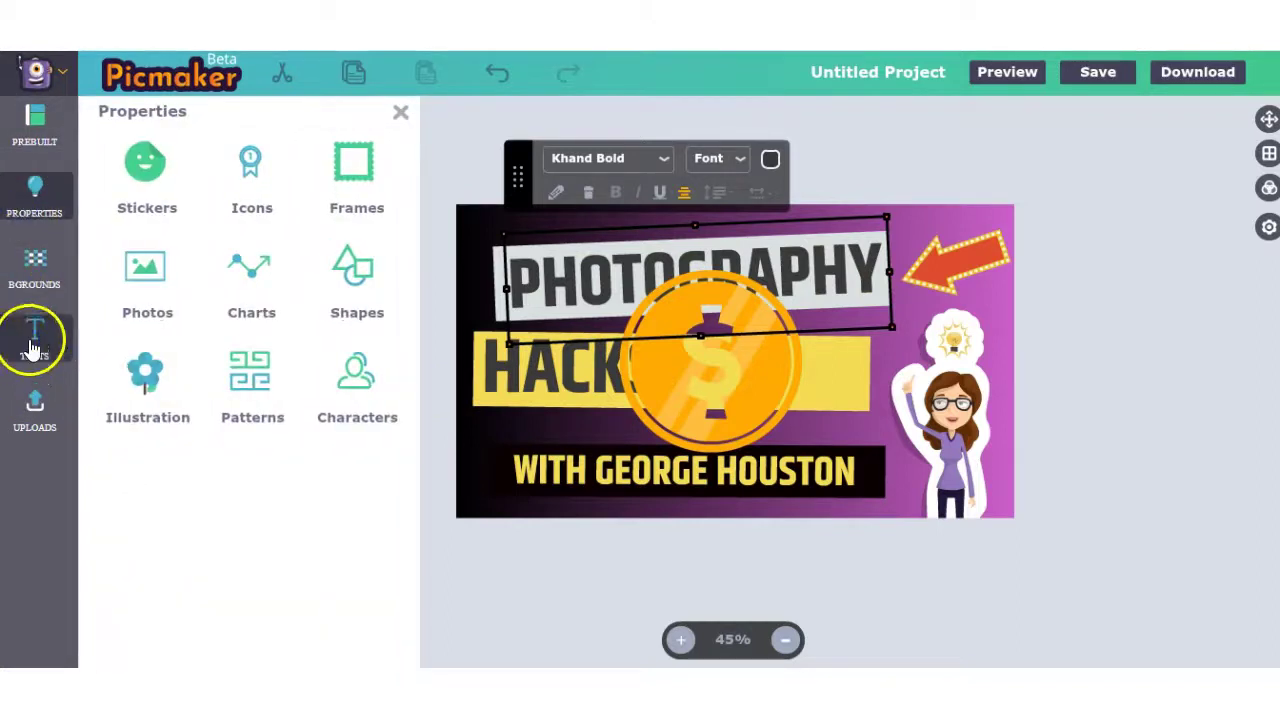
click(34, 337)
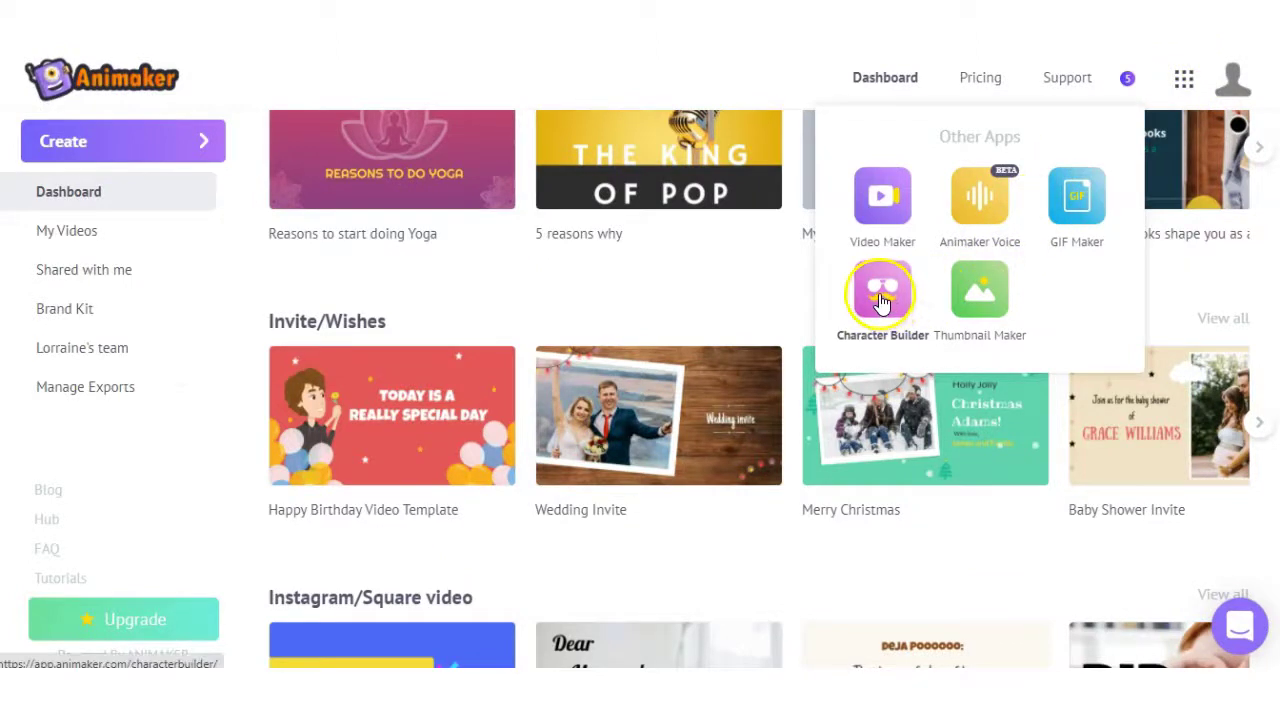
Start a new female character in Character Builder and browse eyebrow styles
click(880, 303)
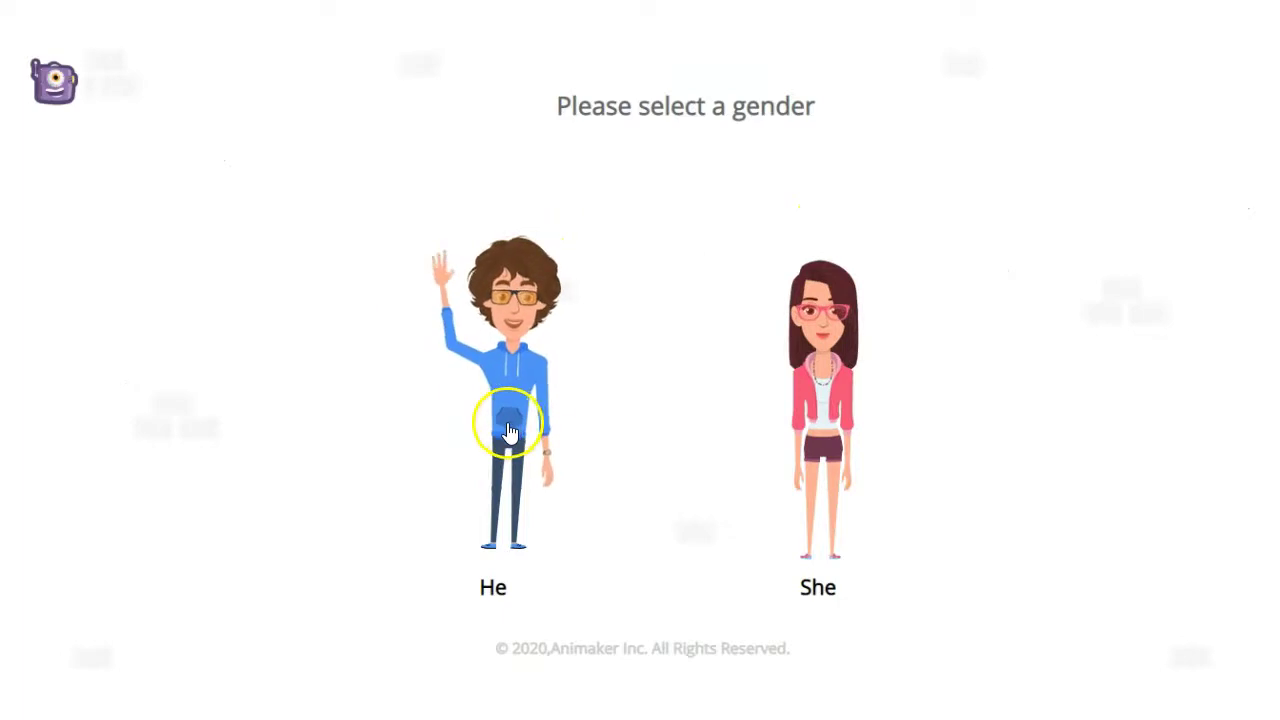
click(830, 384)
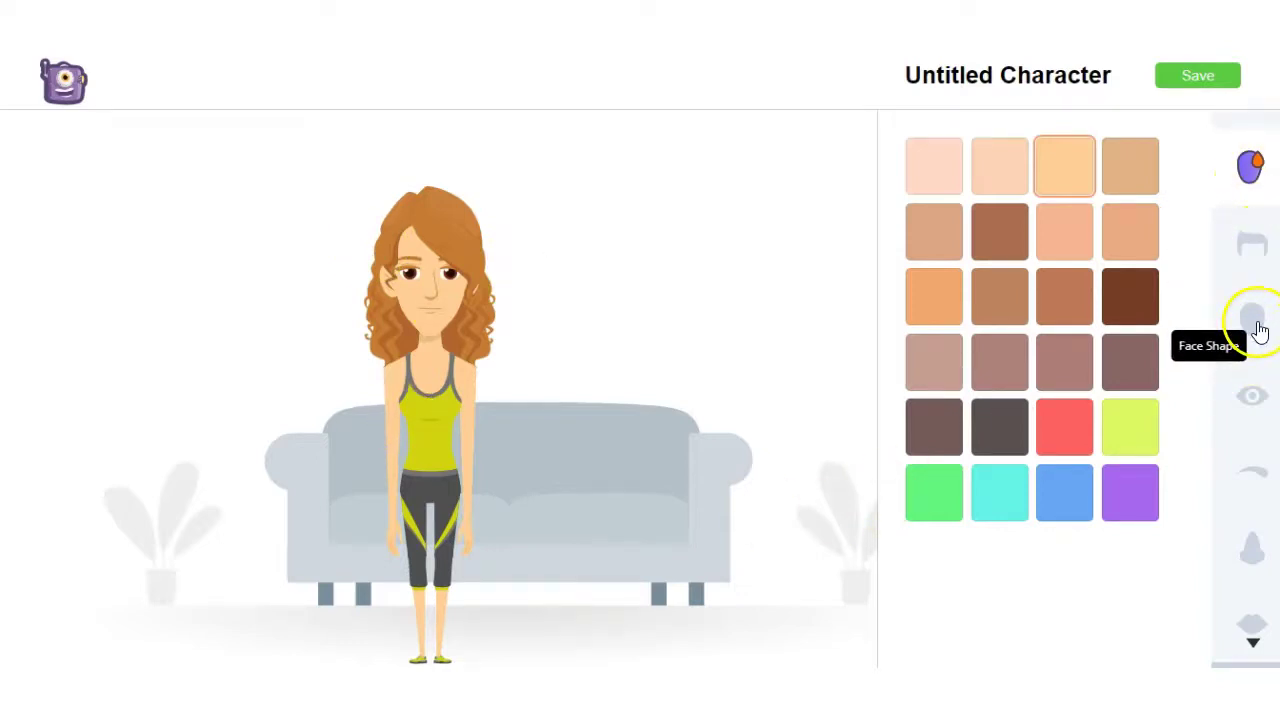
scroll(1255, 398, down, 1)
click(1252, 378)
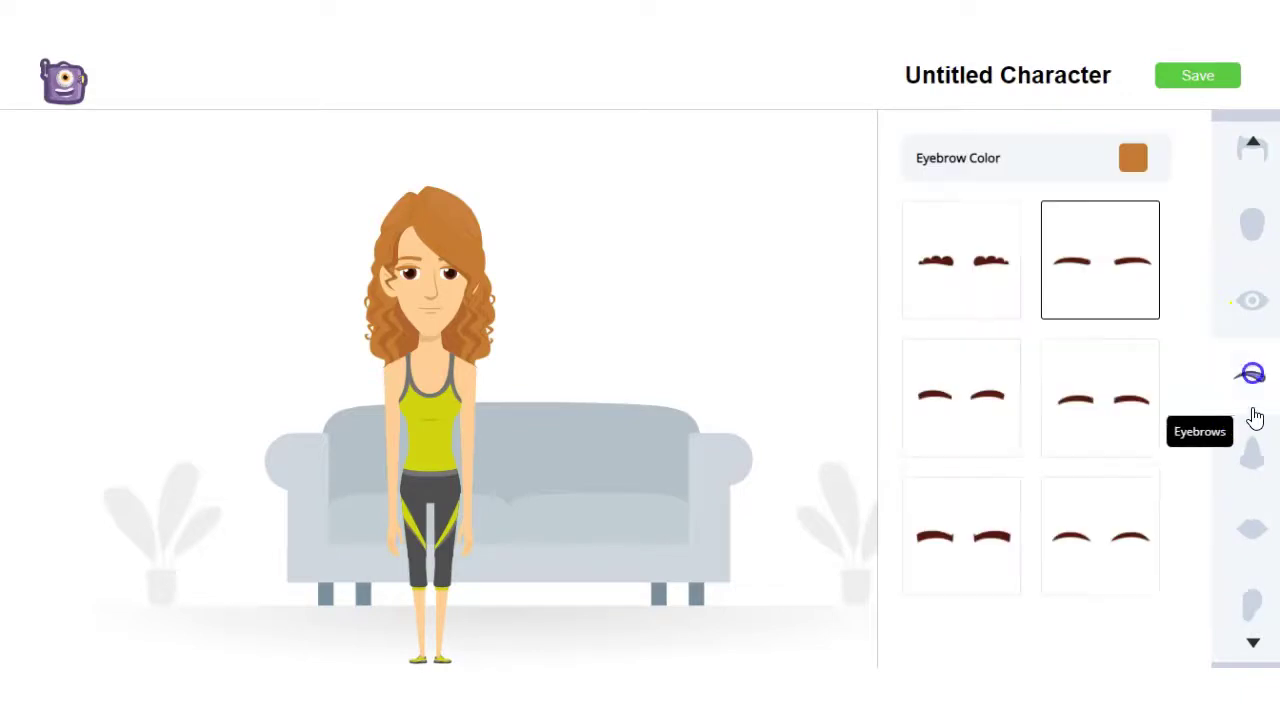
scroll(1258, 444, down, 1)
Browse nose styles, then put the black watch with yellow dots on her wrist
click(1254, 360)
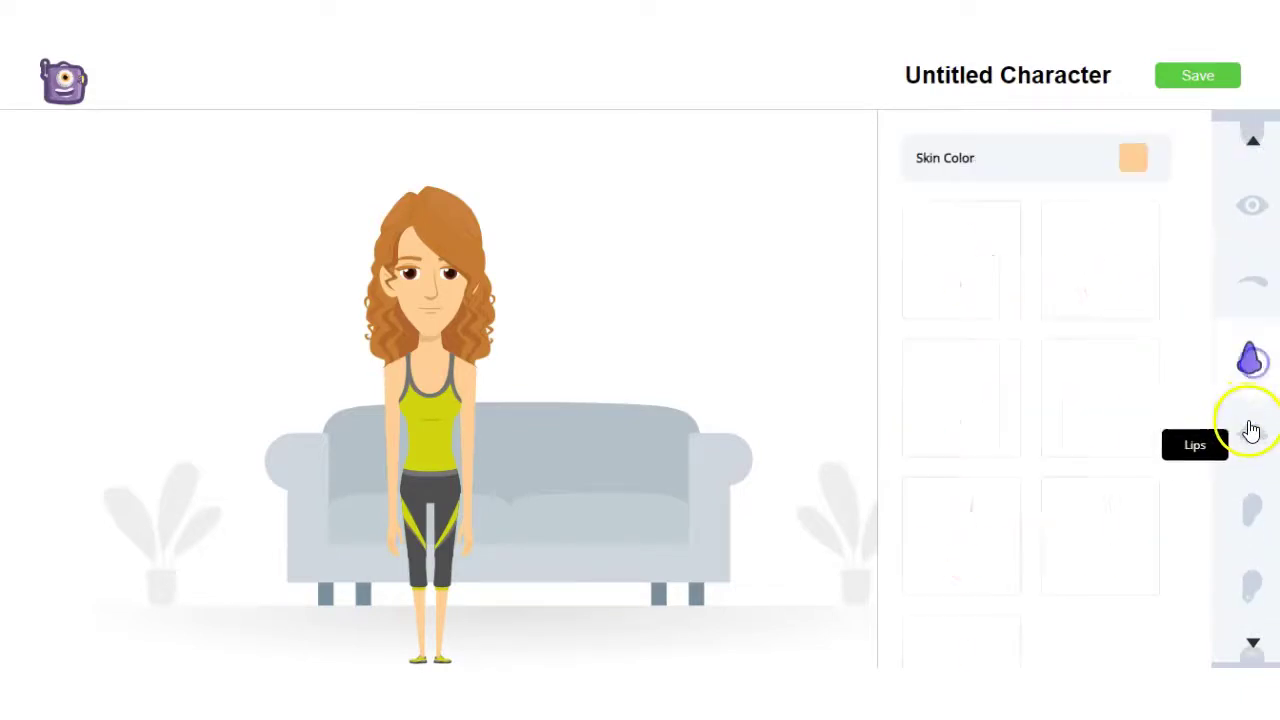
scroll(1252, 438, down, 1)
scroll(1250, 470, down, 4)
click(1249, 418)
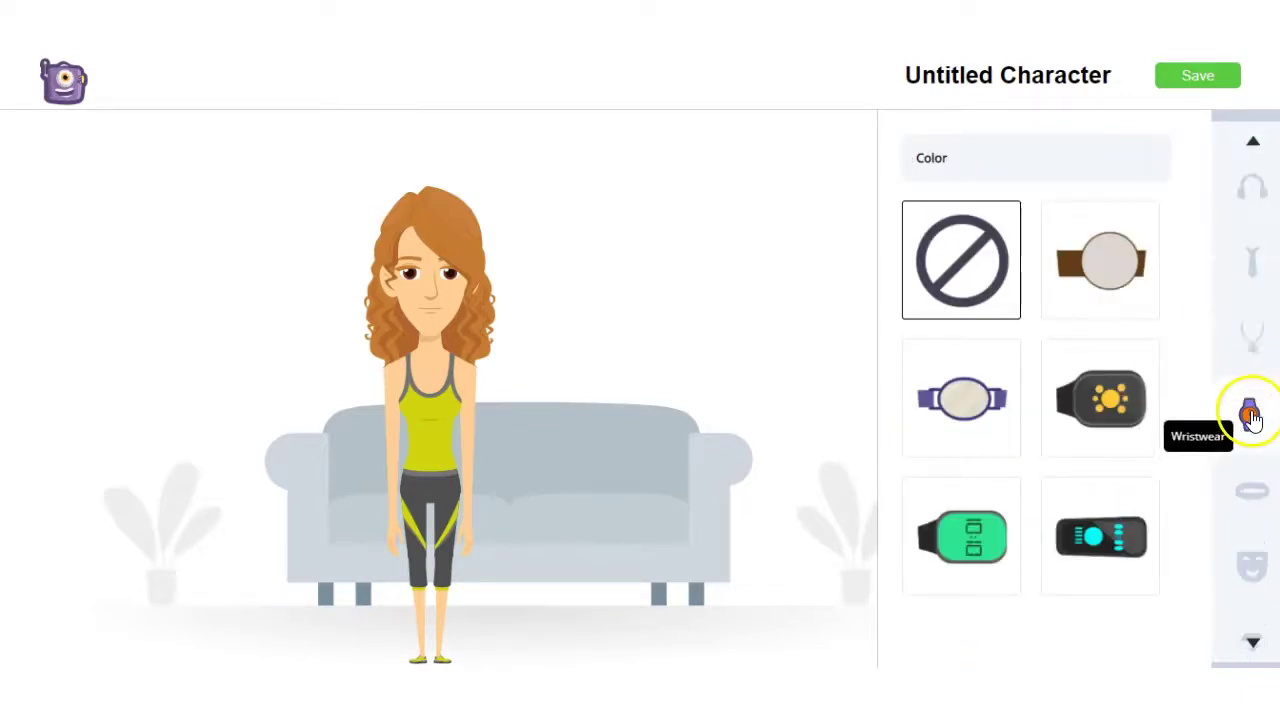
click(1099, 403)
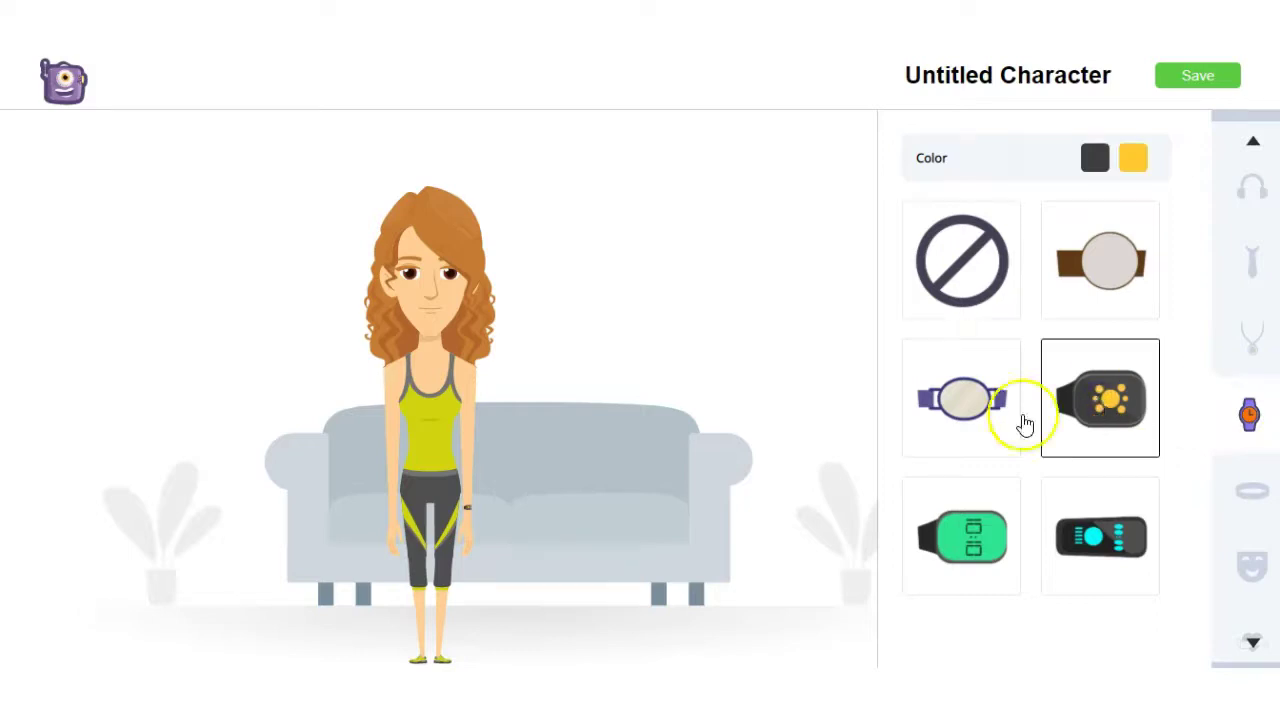
scroll(1262, 414, up, 3)
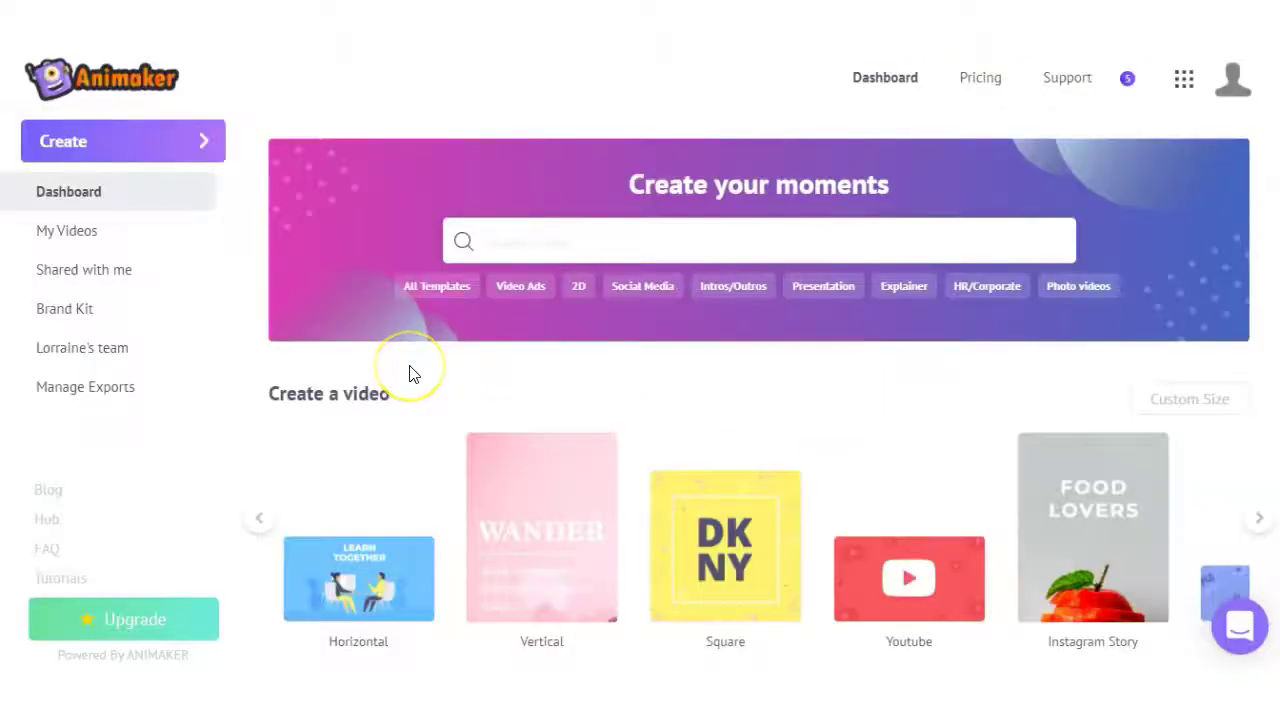
Choose the YouTube size under Create a video and reach the Promote your product or service template
scroll(412, 373, down, 2)
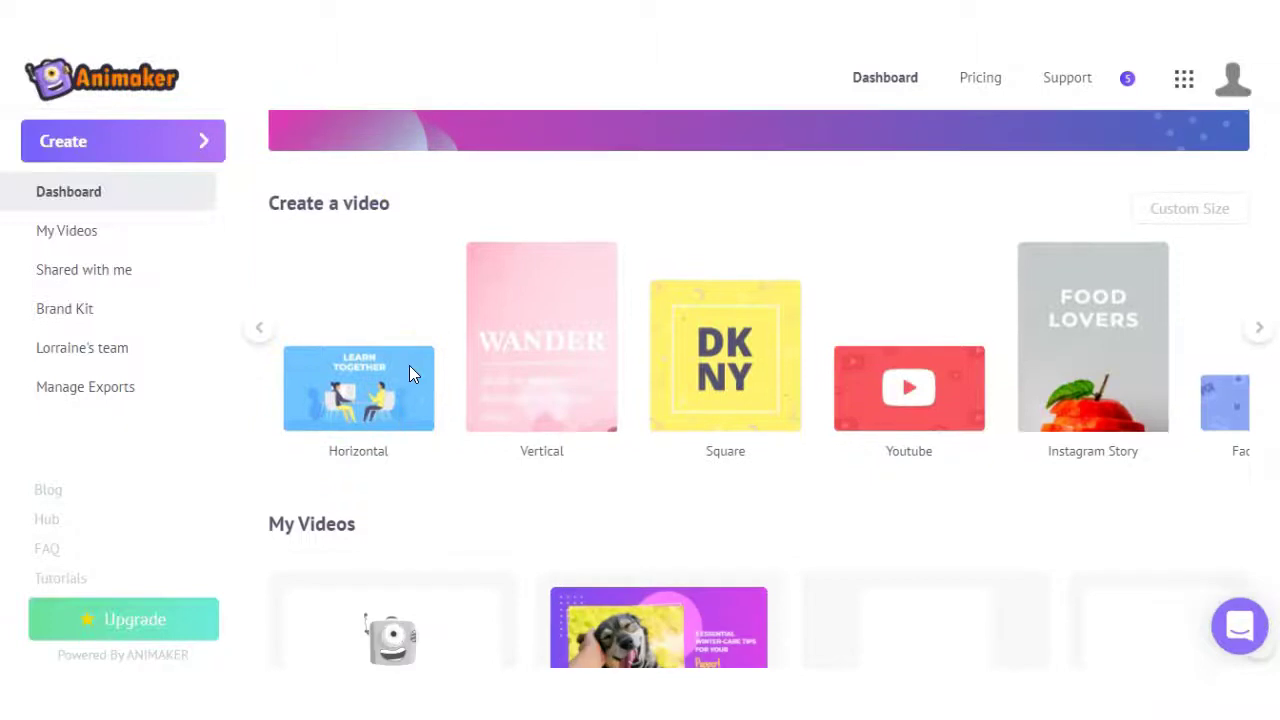
scroll(410, 366, down, 5)
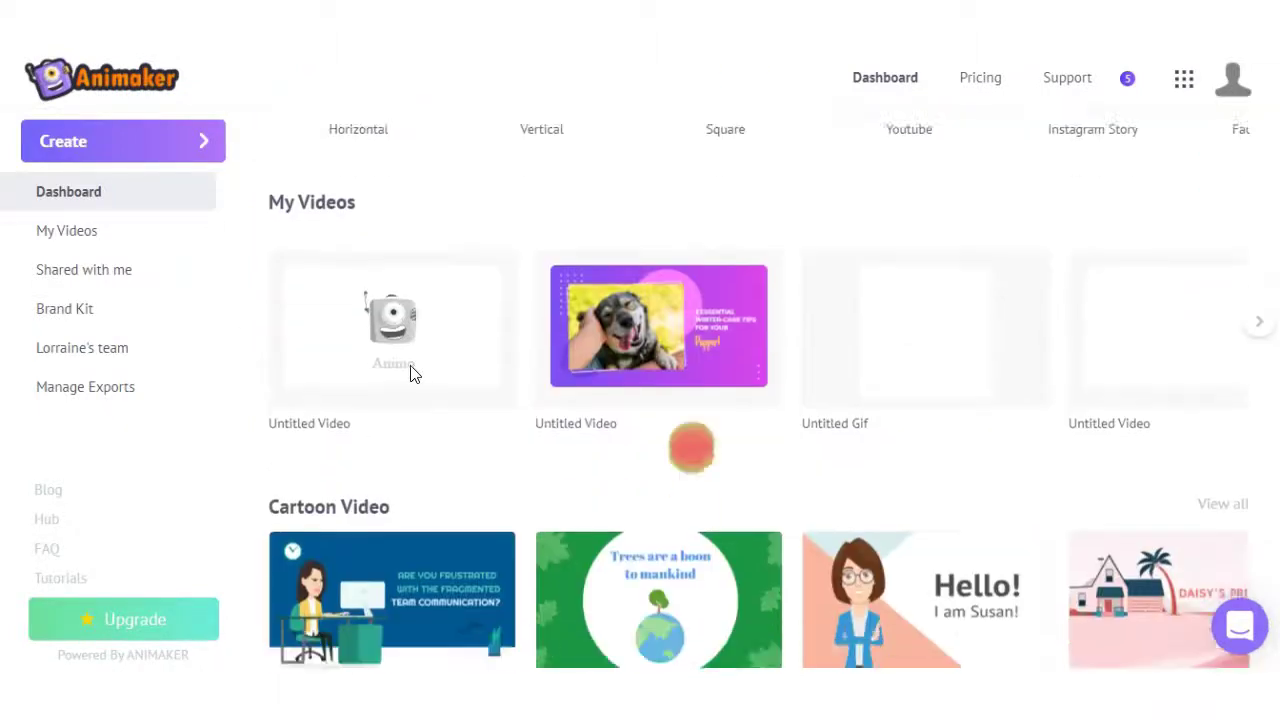
mouse_move(636, 437)
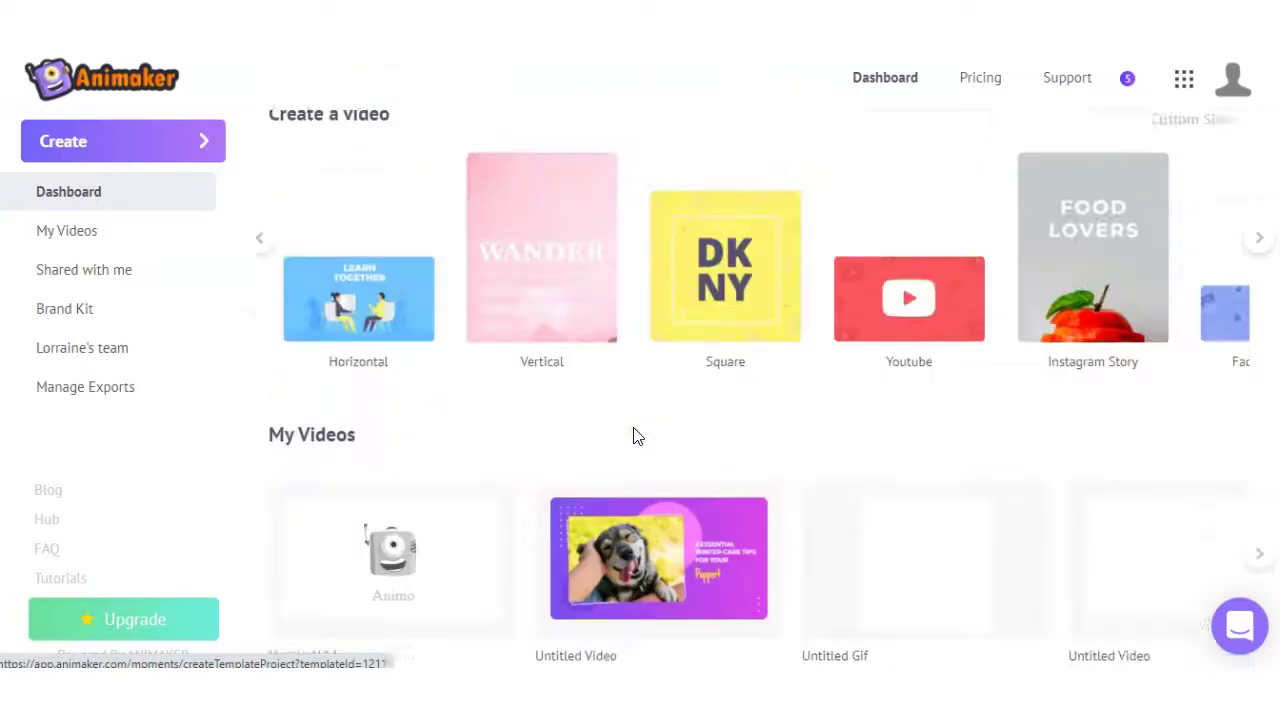
scroll(633, 436, up, 3)
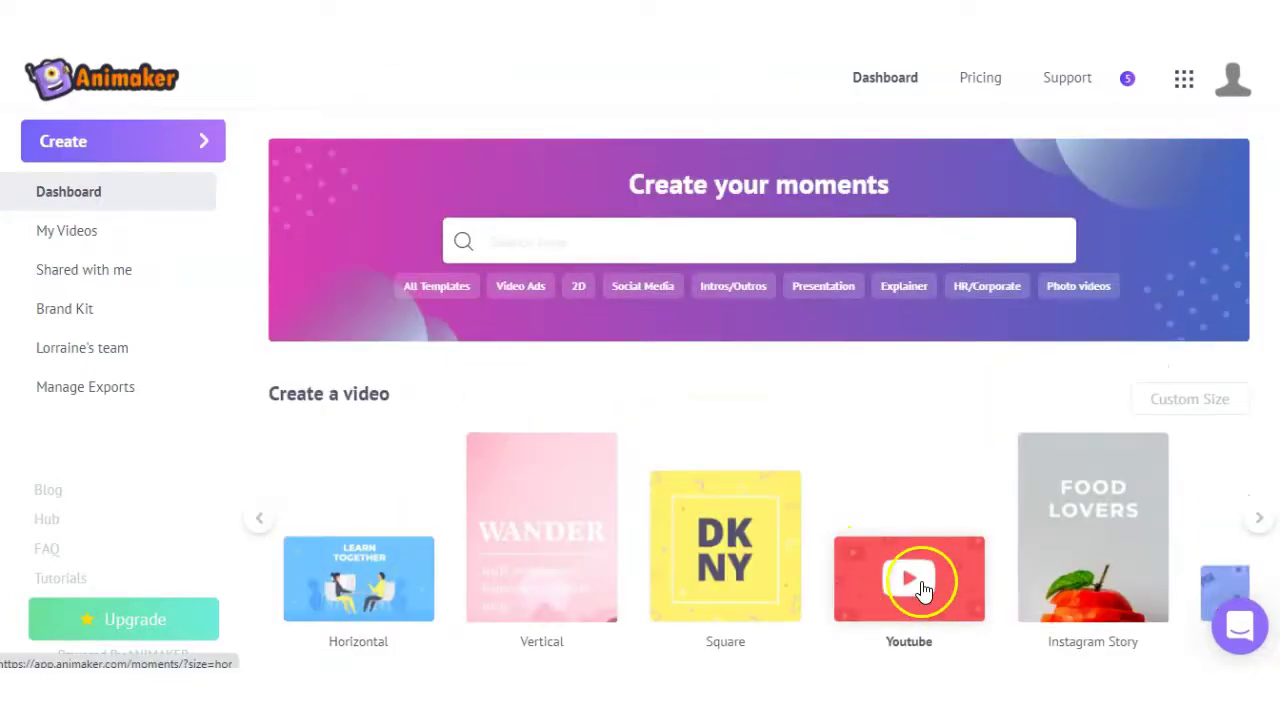
click(910, 585)
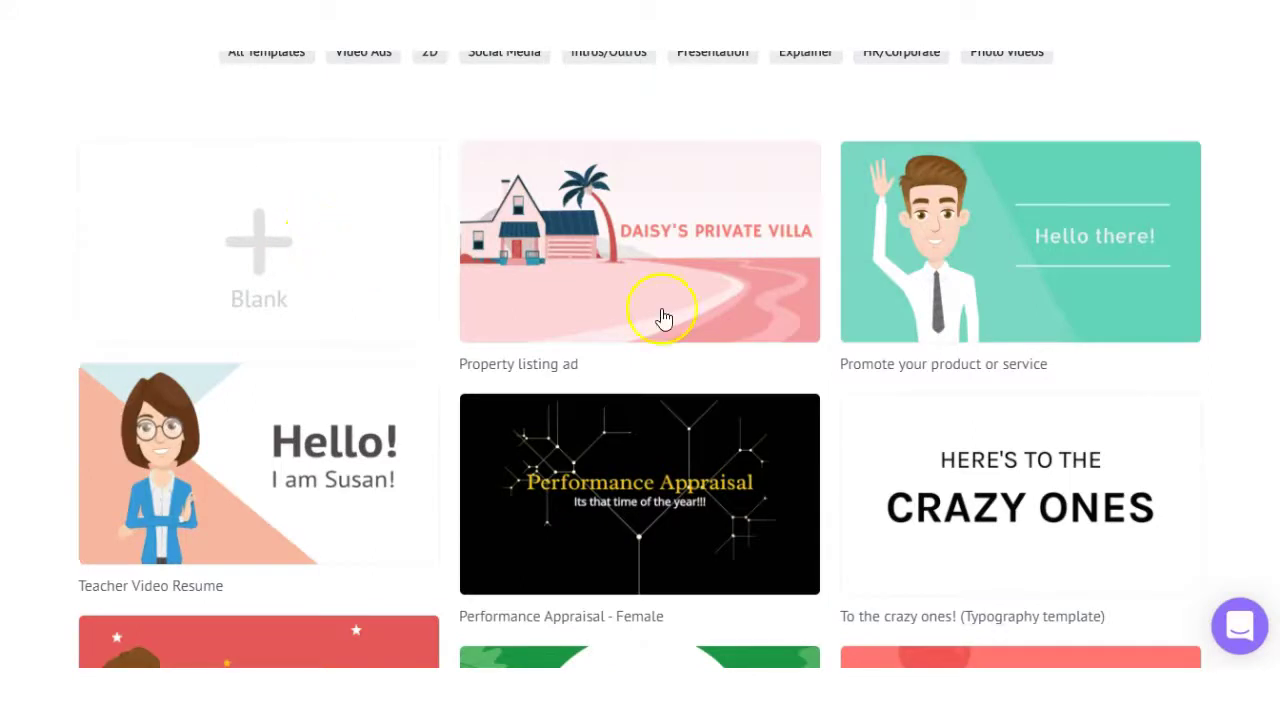
mouse_move(1000, 266)
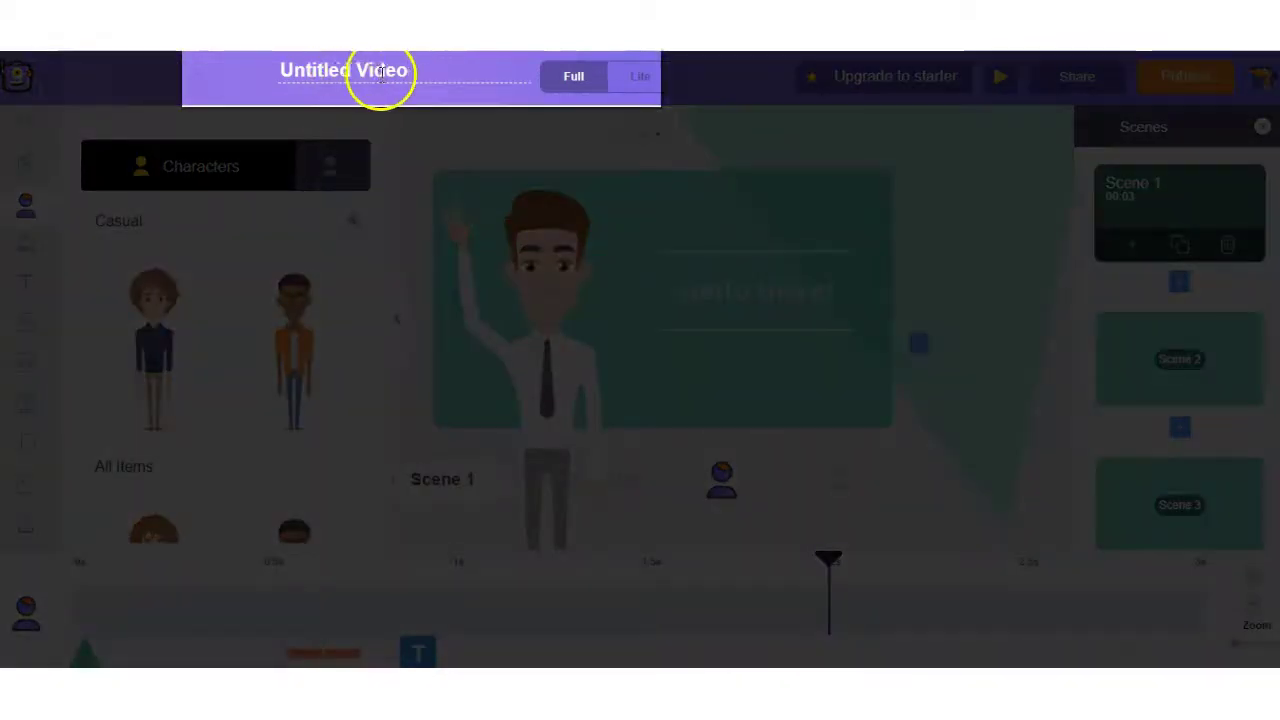
drag(357, 75, 279, 88)
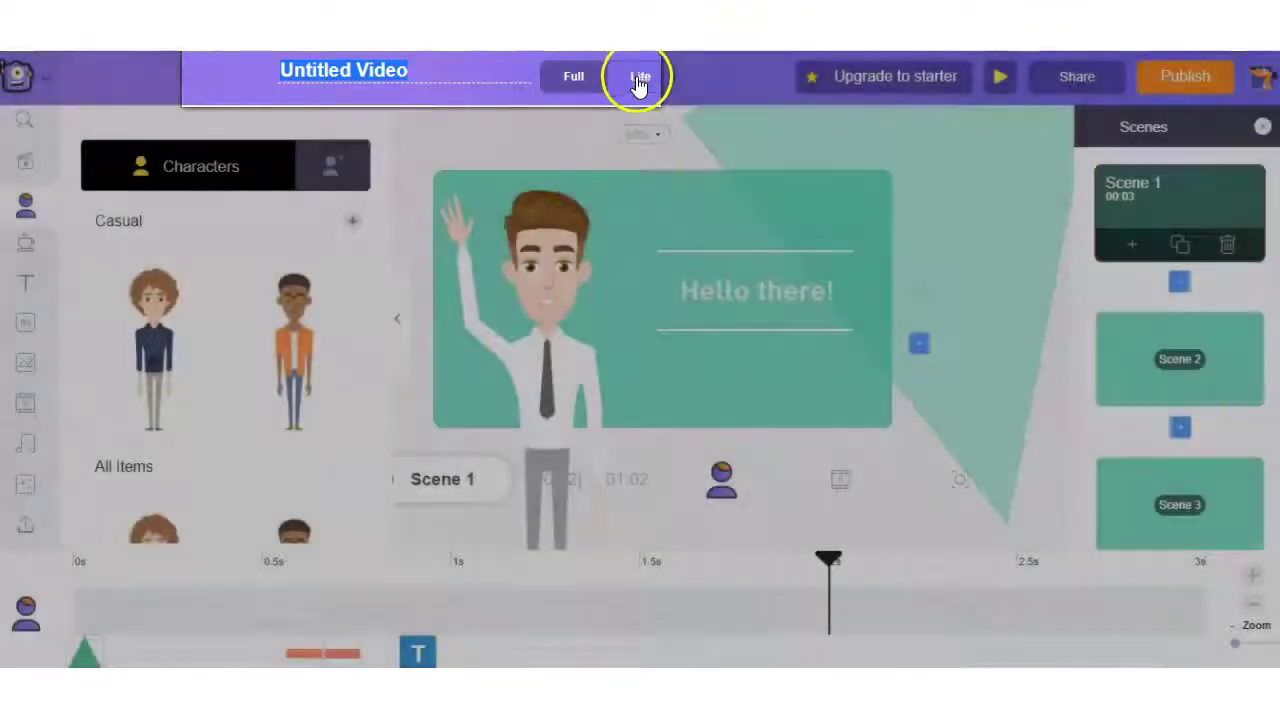
click(640, 80)
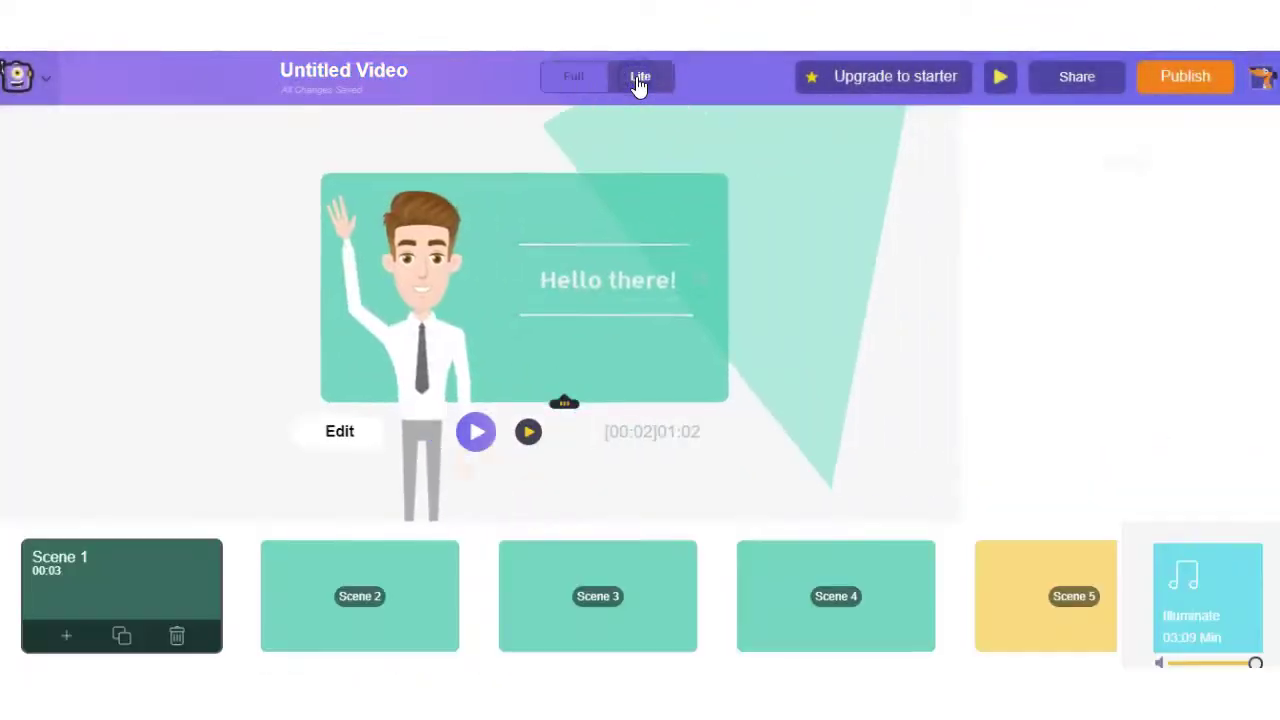
click(578, 82)
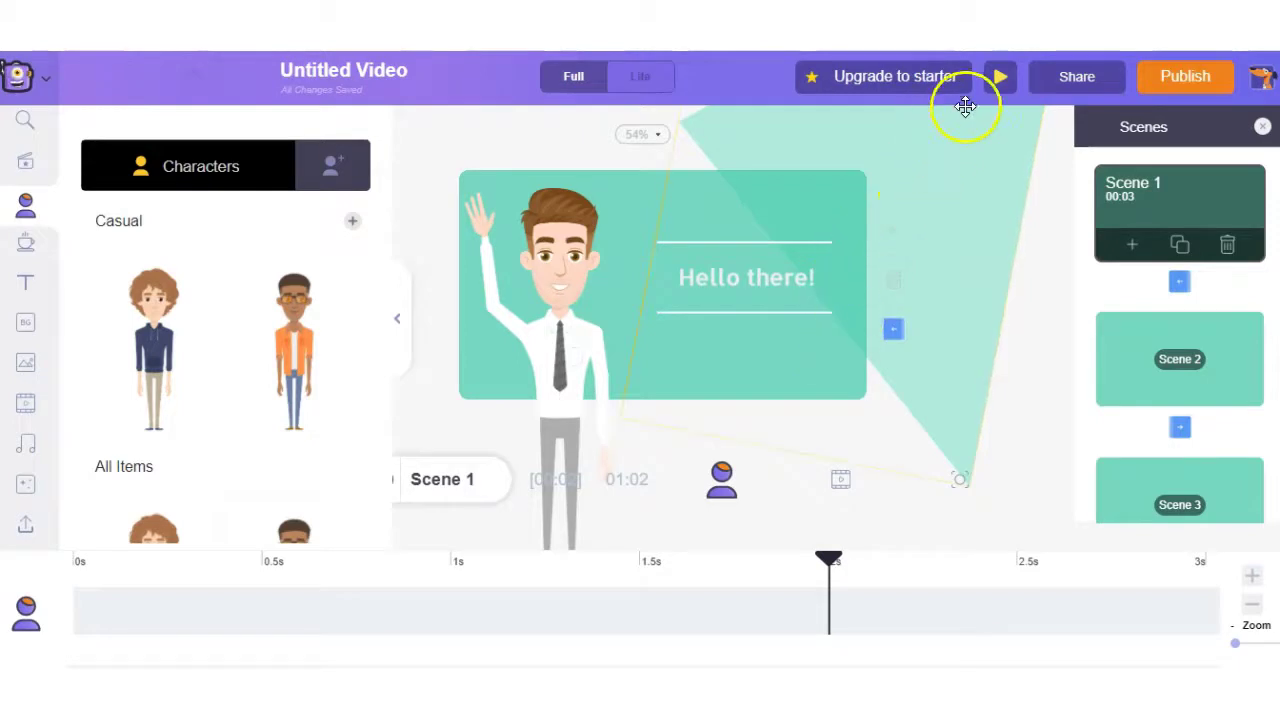
click(1000, 77)
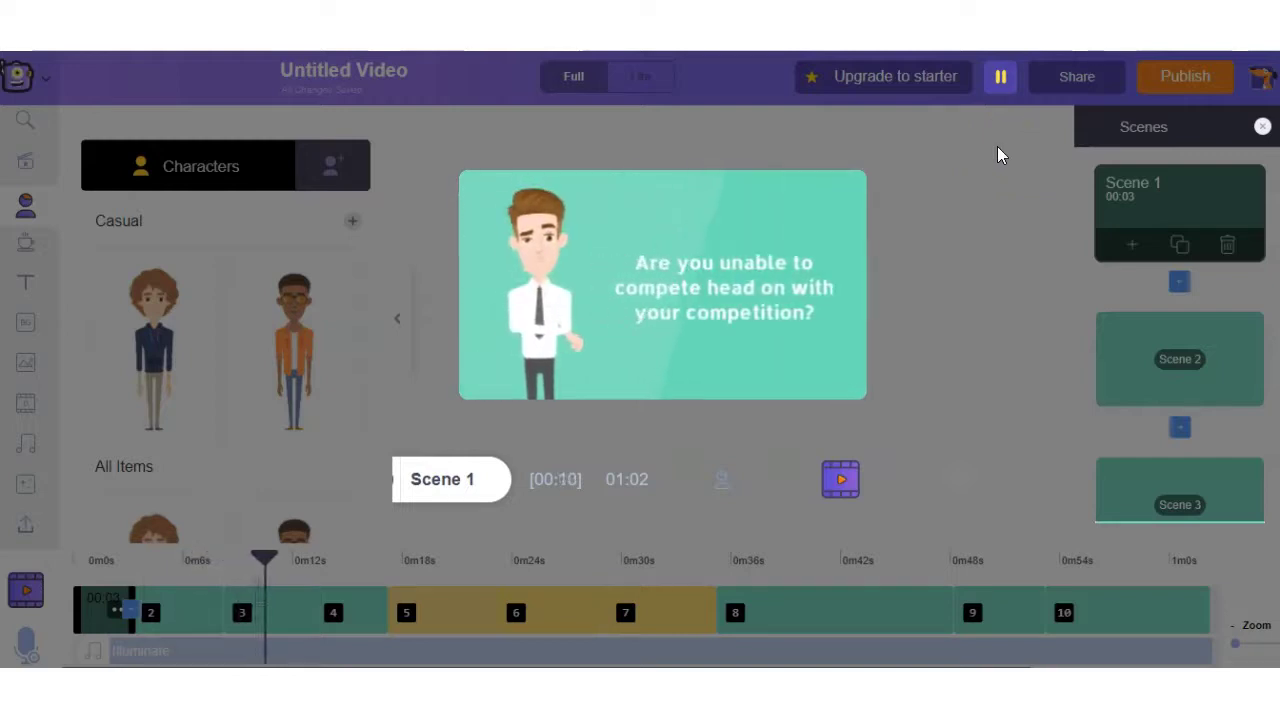
click(1000, 80)
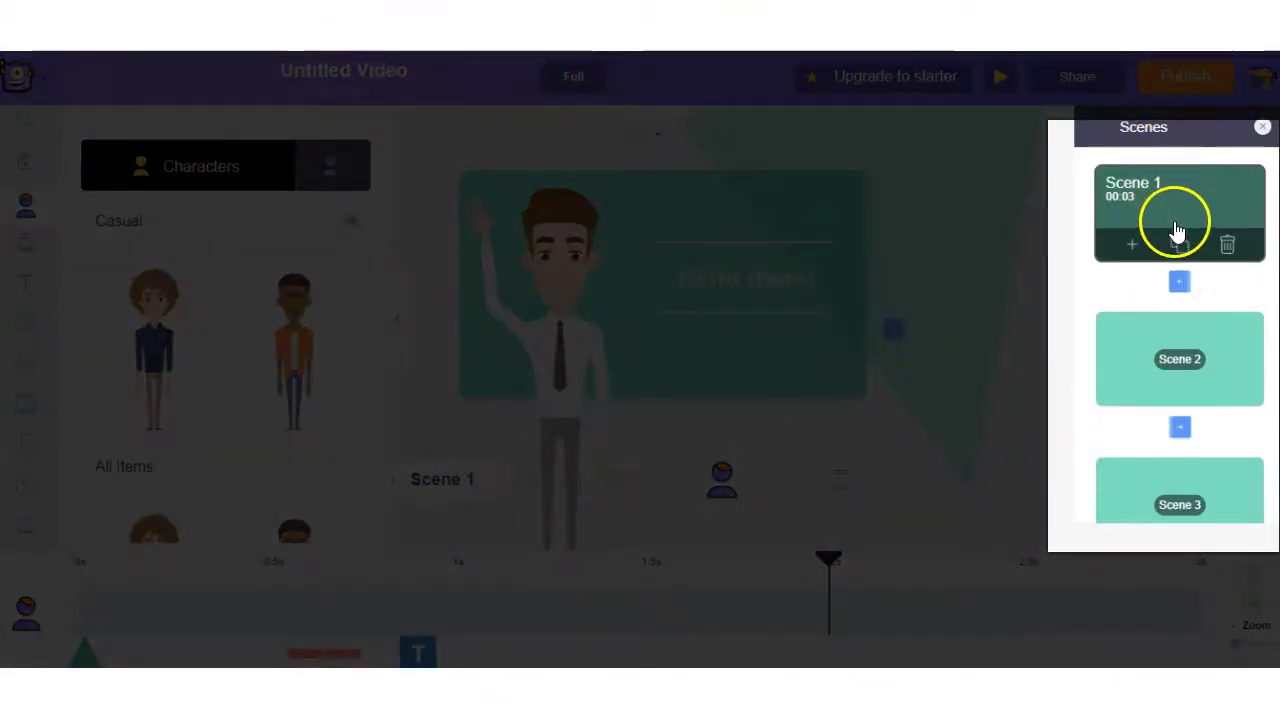
scroll(1210, 492, down, 10)
scroll(1188, 415, up, 7)
scroll(1180, 455, up, 4)
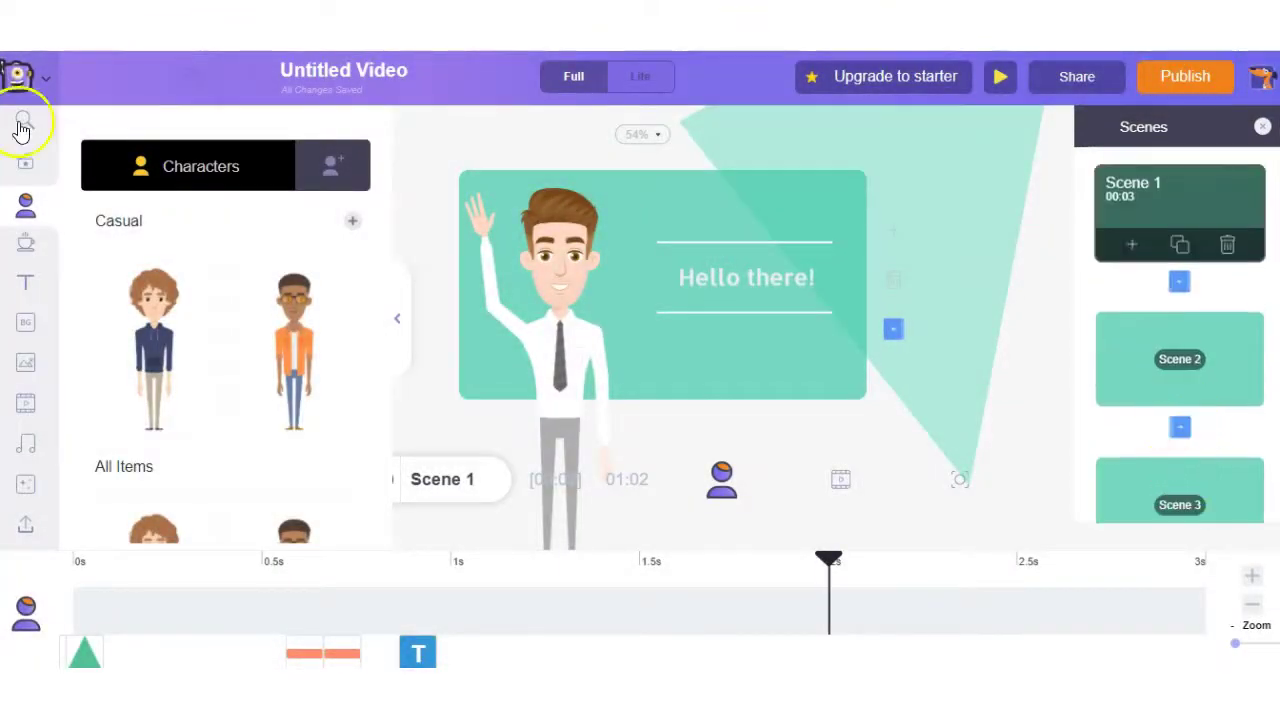
click(25, 162)
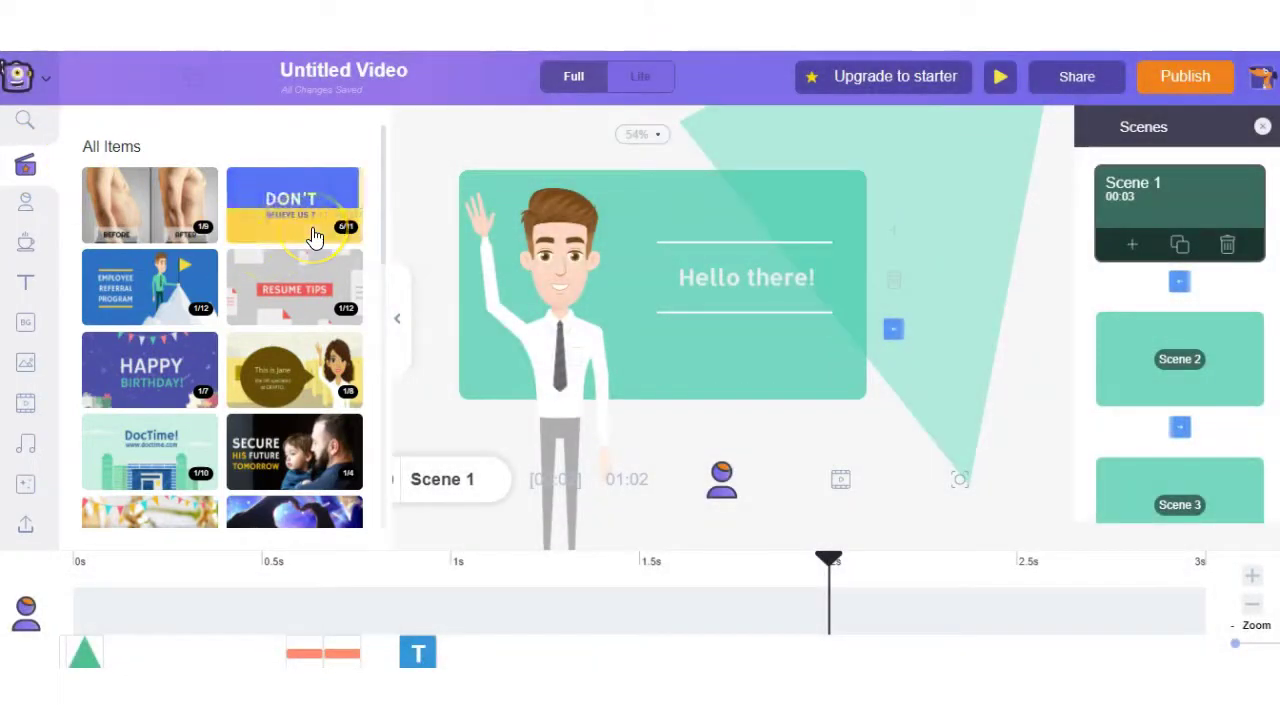
click(314, 236)
scroll(250, 392, down, 3)
drag(245, 440, 647, 328)
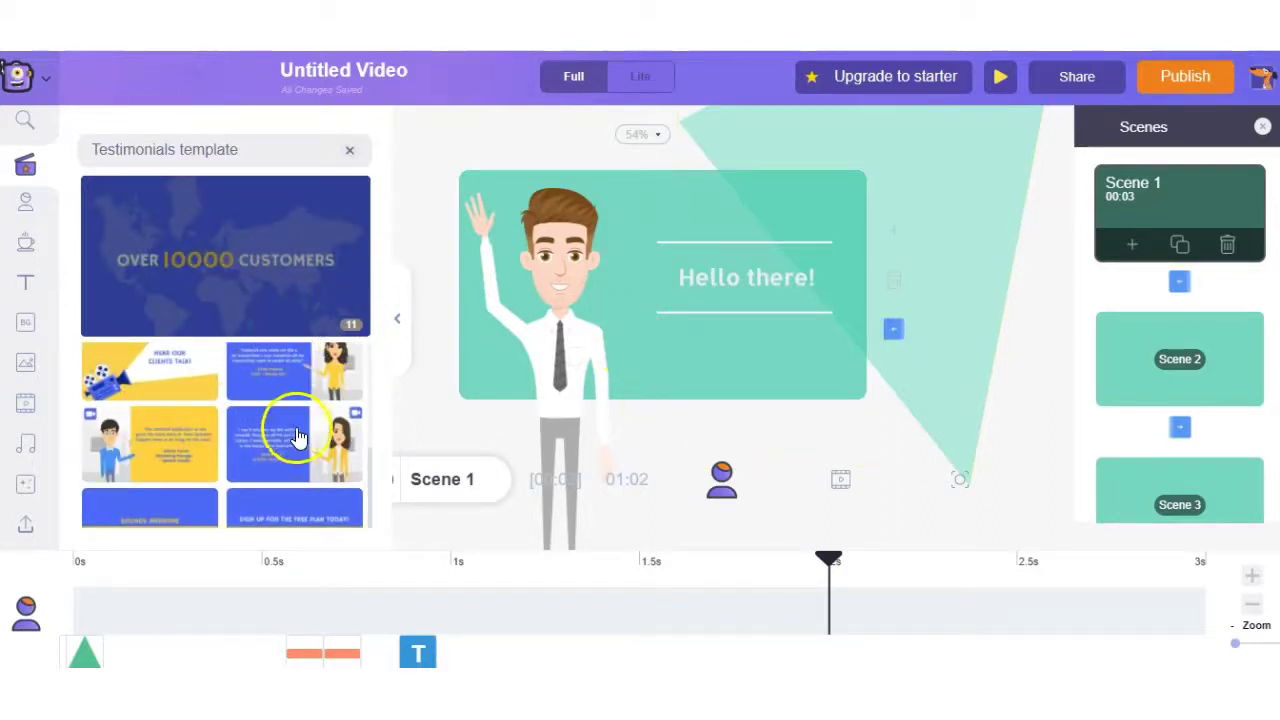
click(26, 201)
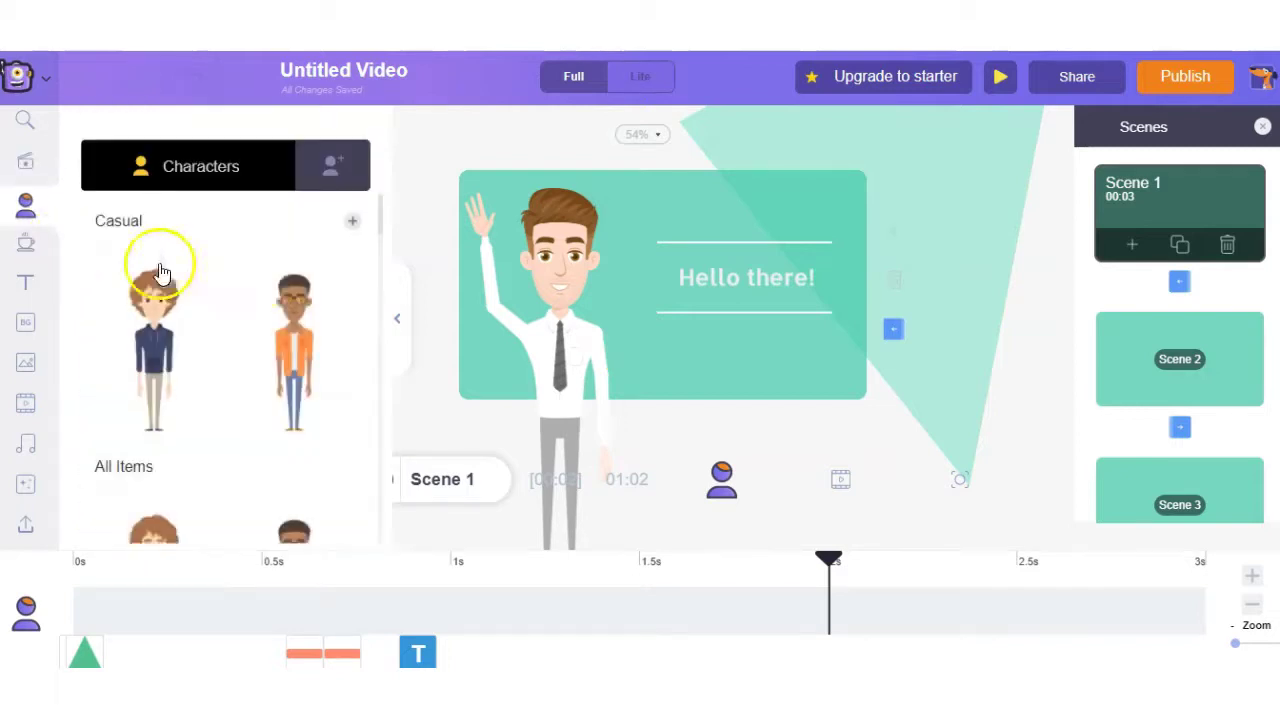
scroll(160, 370, down, 5)
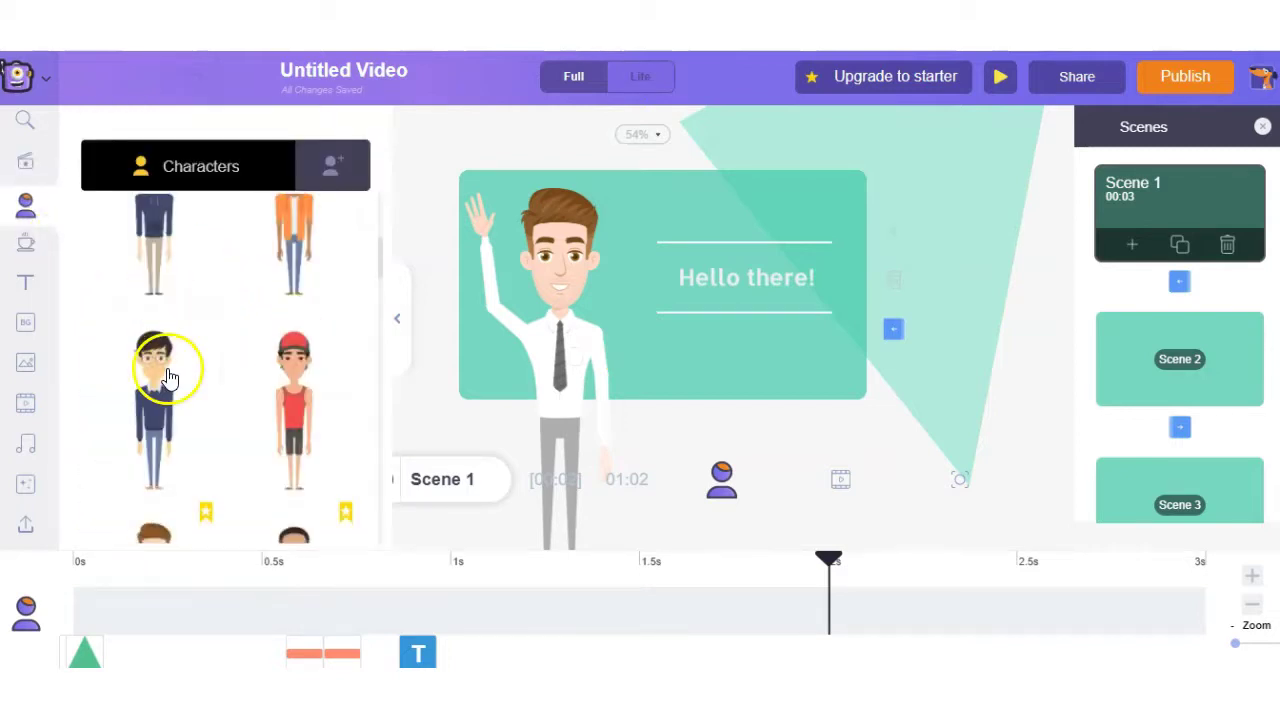
scroll(250, 340, down, 1)
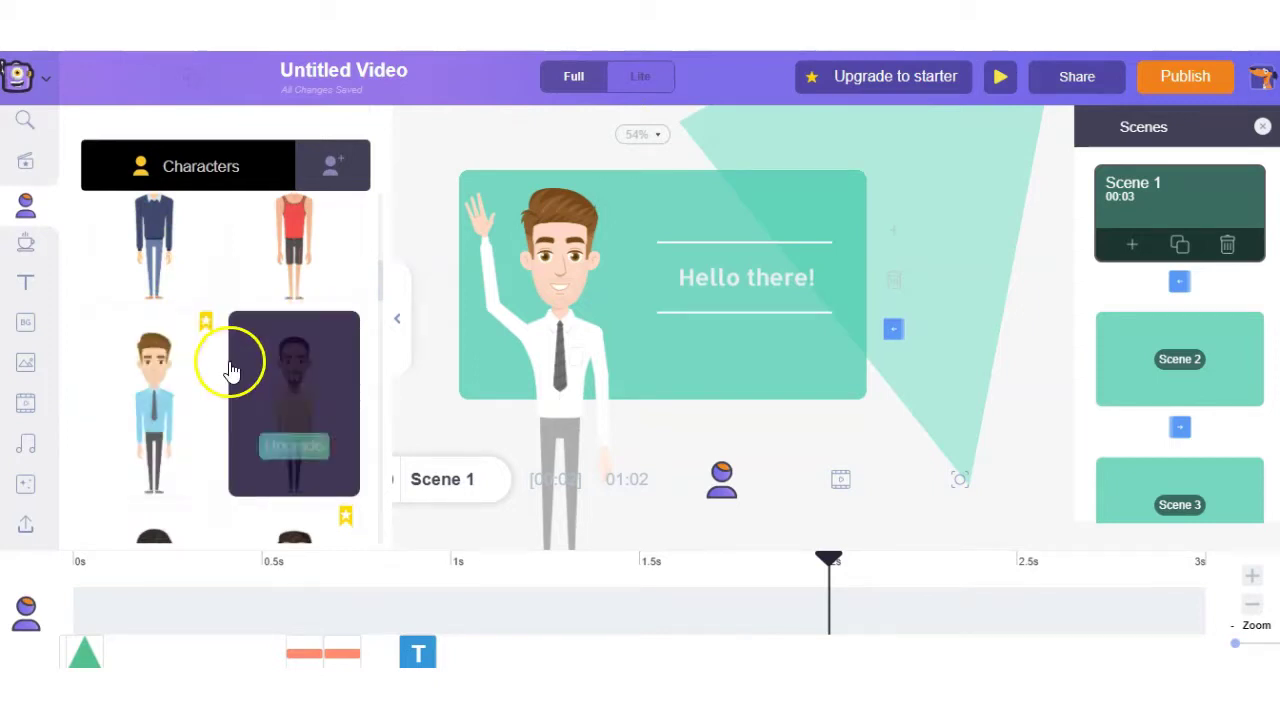
scroll(260, 360, up, 2)
Open the props library and scroll through Shapes, Sticker, Food, Travel and Transport
scroll(282, 362, down, 4)
click(40, 250)
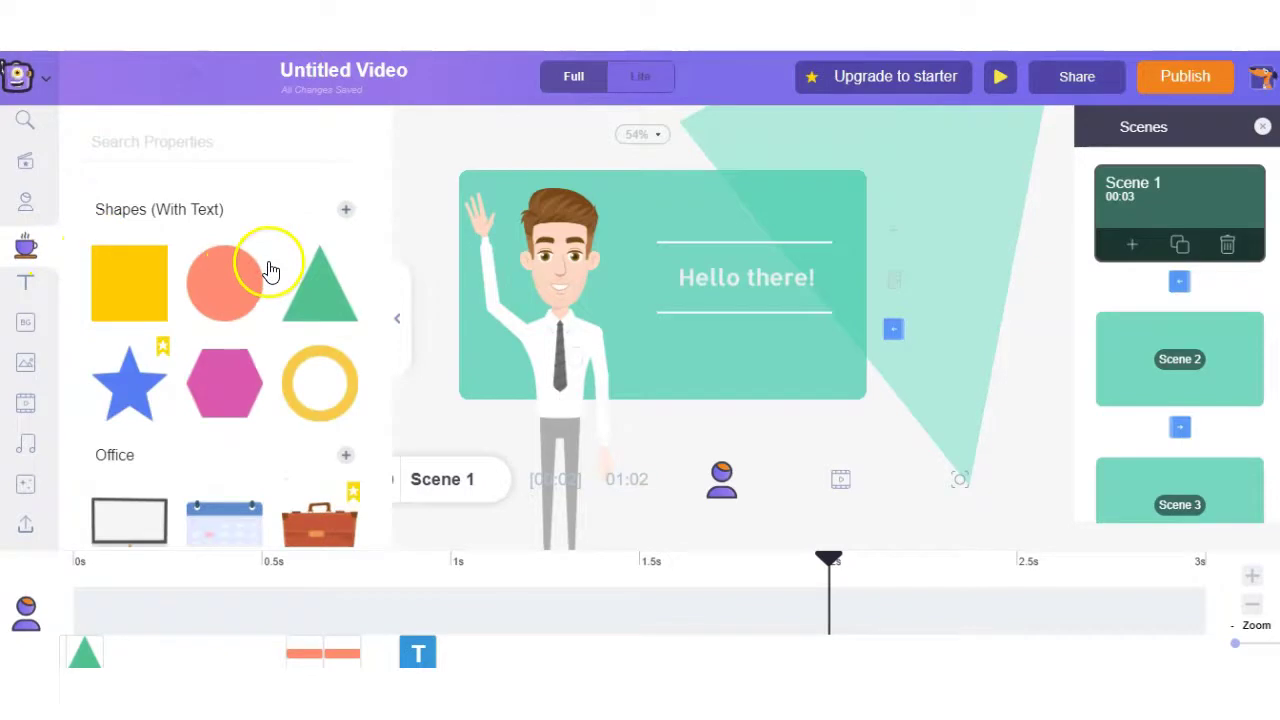
scroll(329, 229, down, 3)
scroll(186, 260, down, 5)
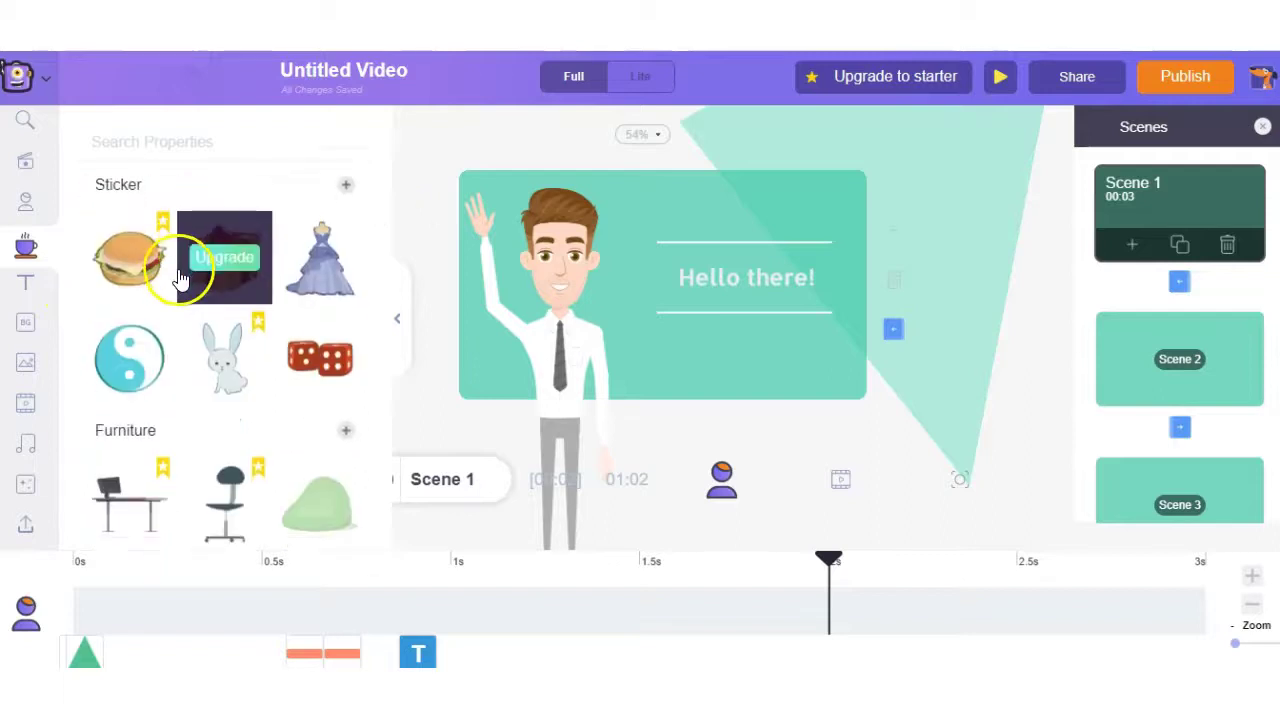
scroll(184, 272, down, 2)
scroll(200, 425, down, 10)
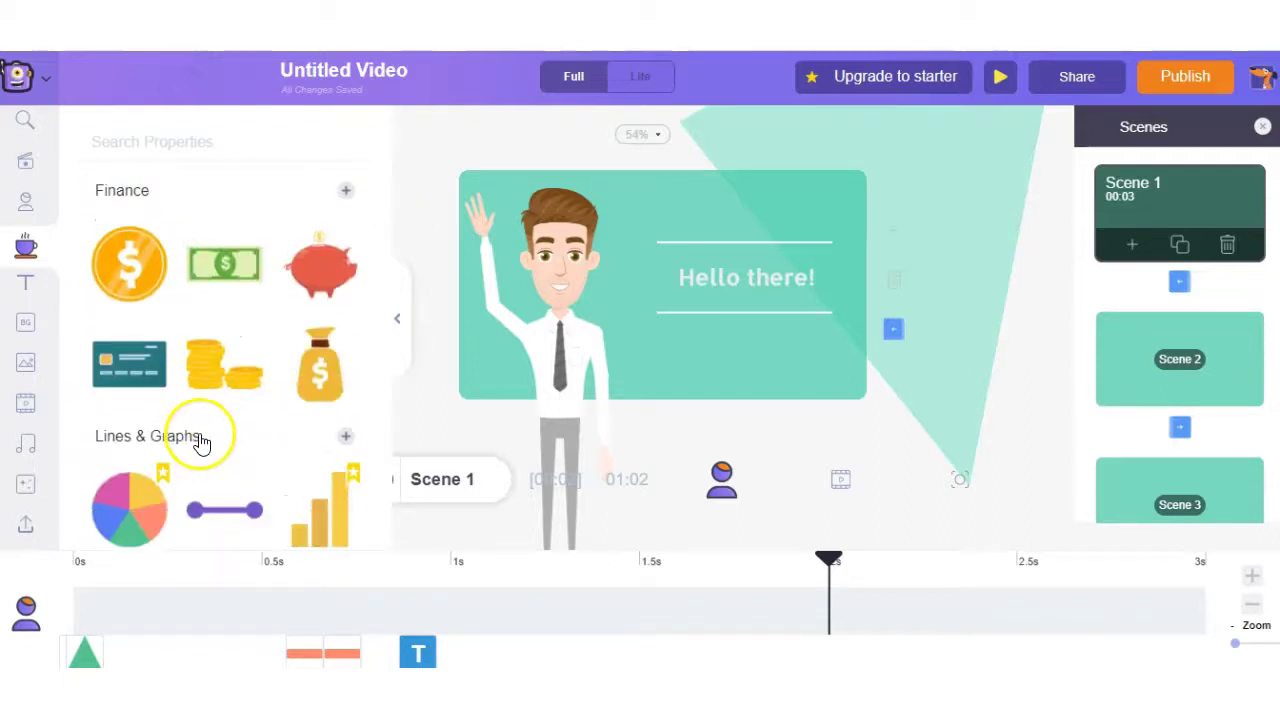
scroll(220, 418, down, 2)
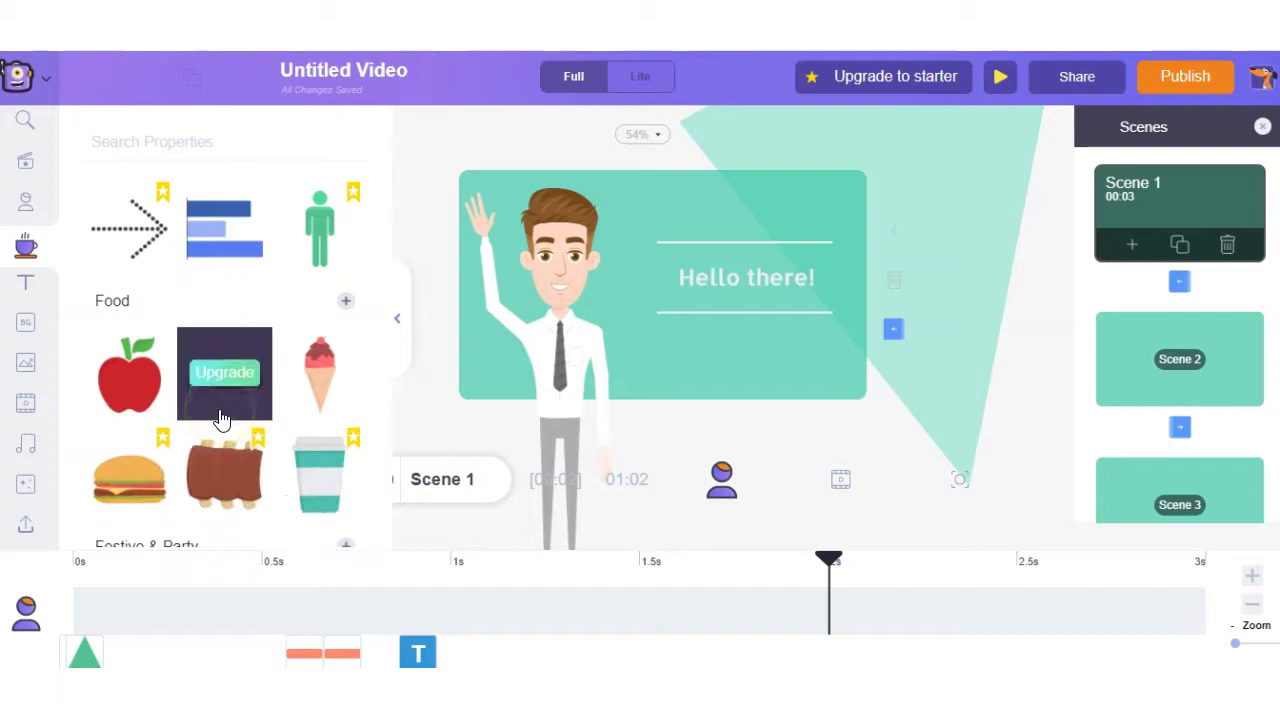
scroll(220, 418, down, 3)
scroll(222, 418, down, 5)
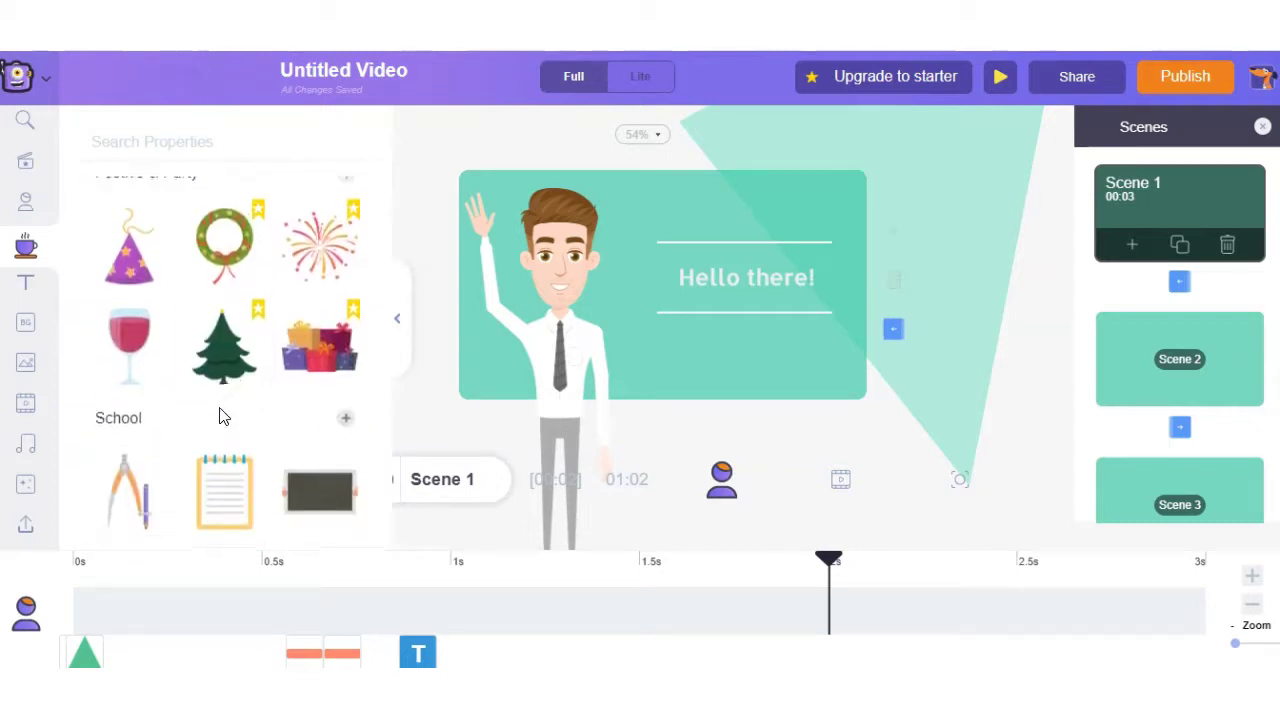
scroll(222, 415, down, 8)
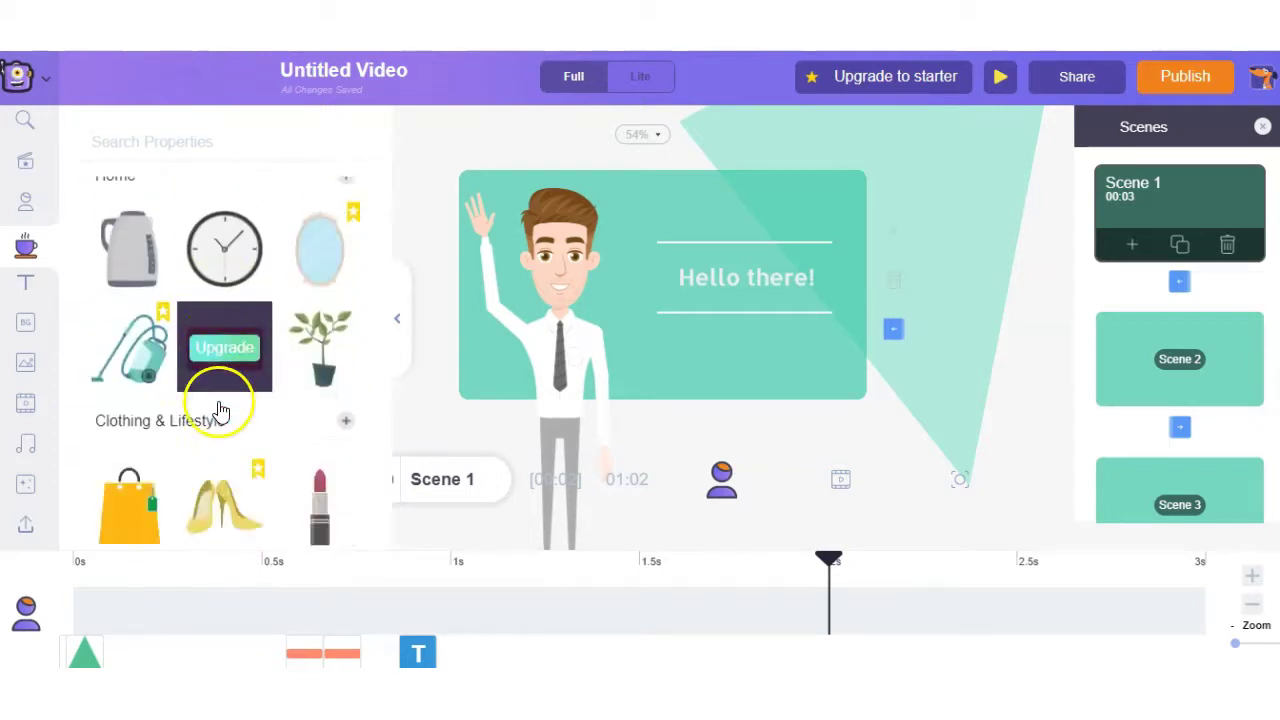
scroll(221, 410, down, 2)
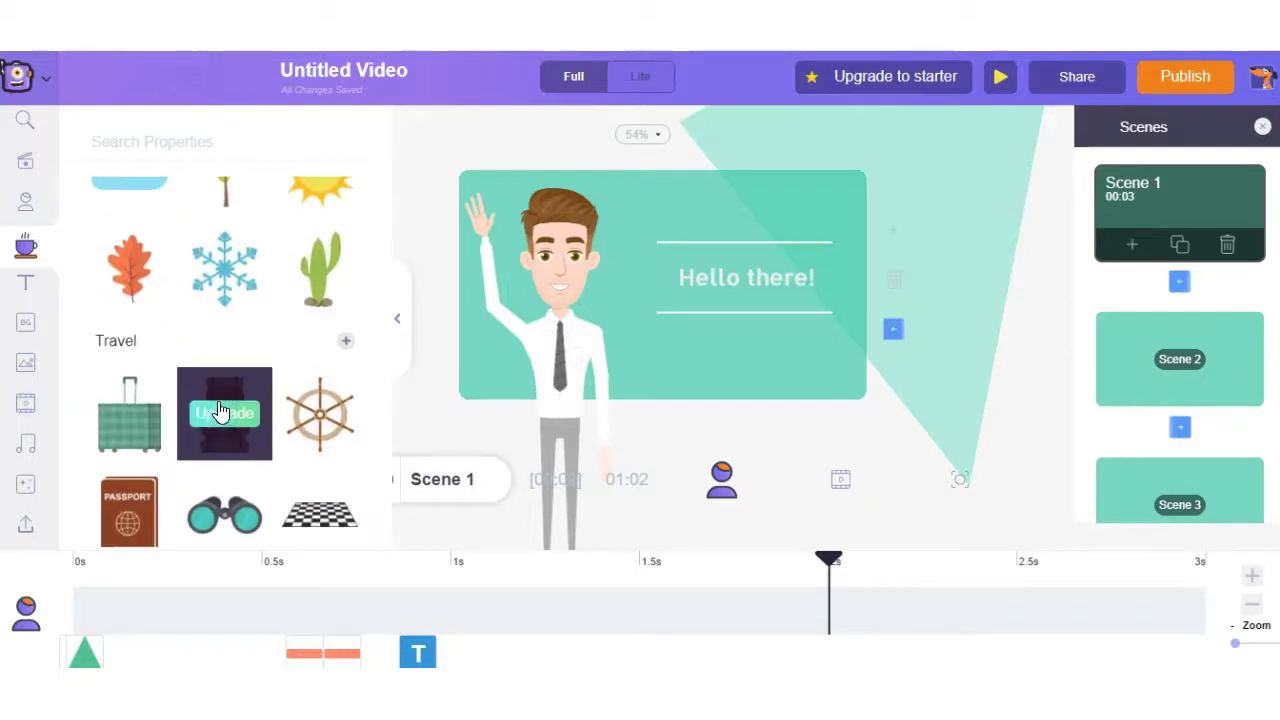
scroll(221, 410, down, 3)
scroll(230, 410, up, 1)
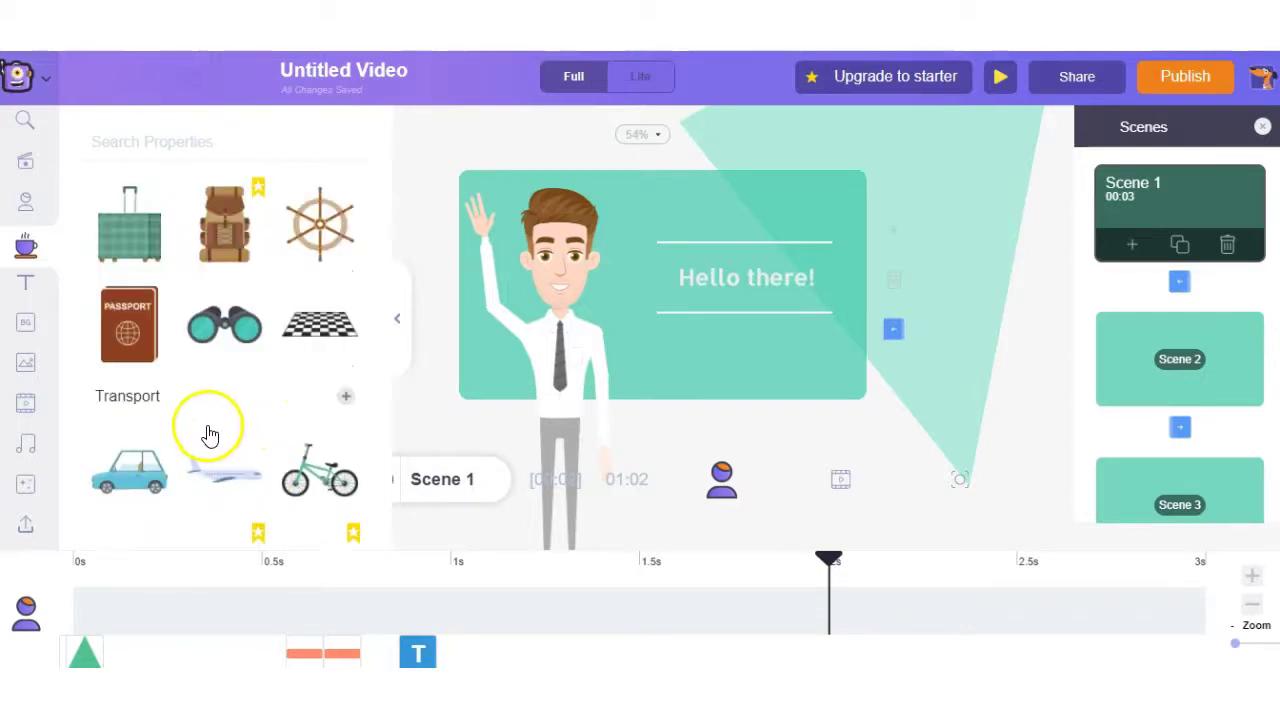
scroll(257, 441, down, 1)
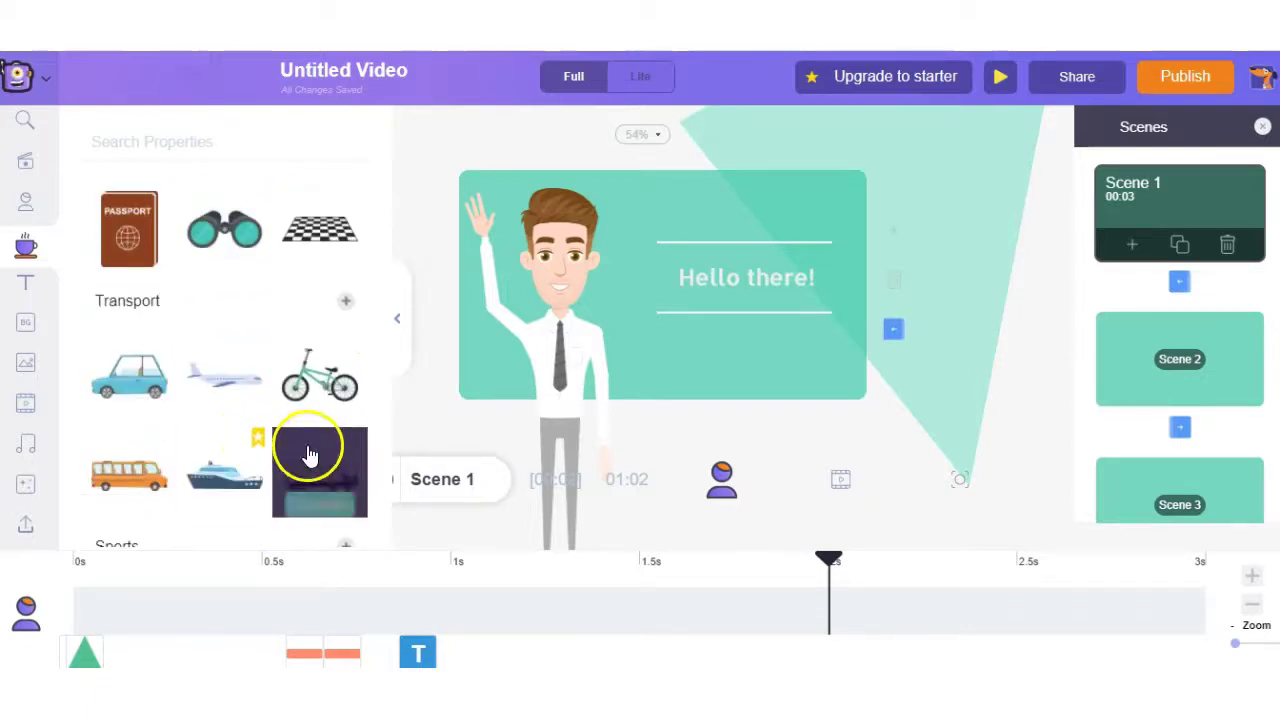
scroll(229, 457, down, 2)
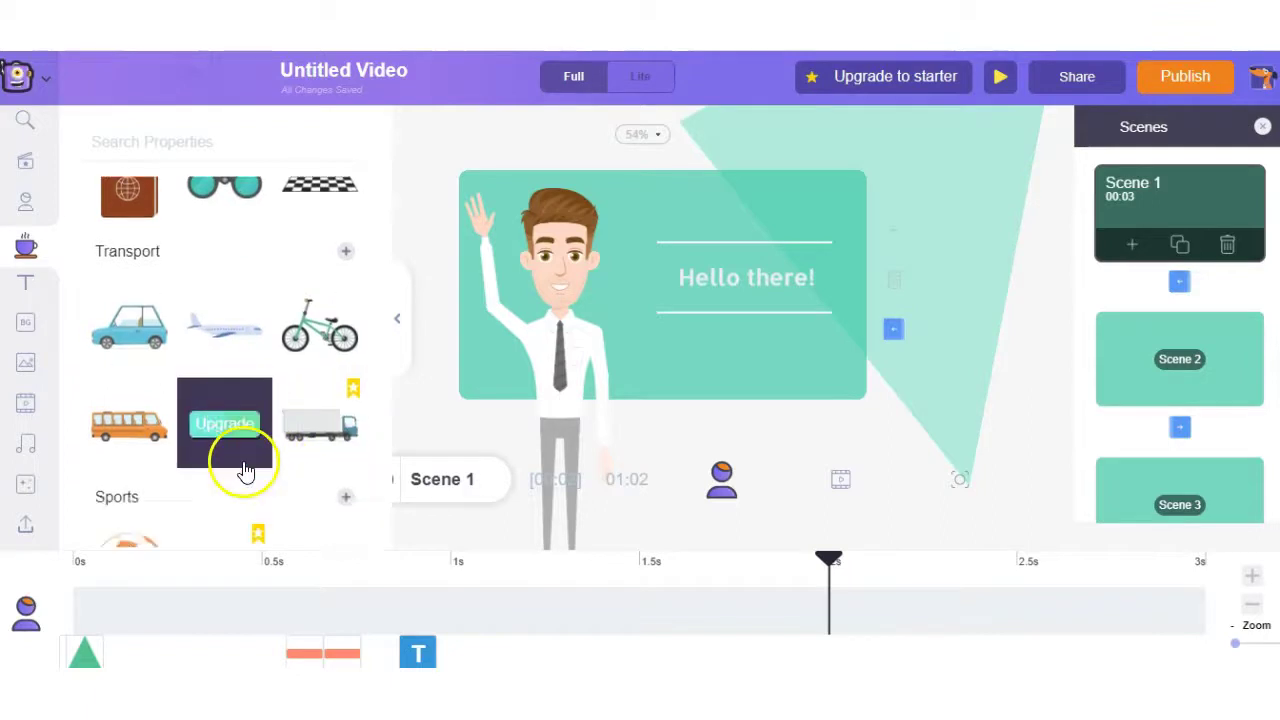
Add a heading text preset and move it above Hello there!
click(25, 285)
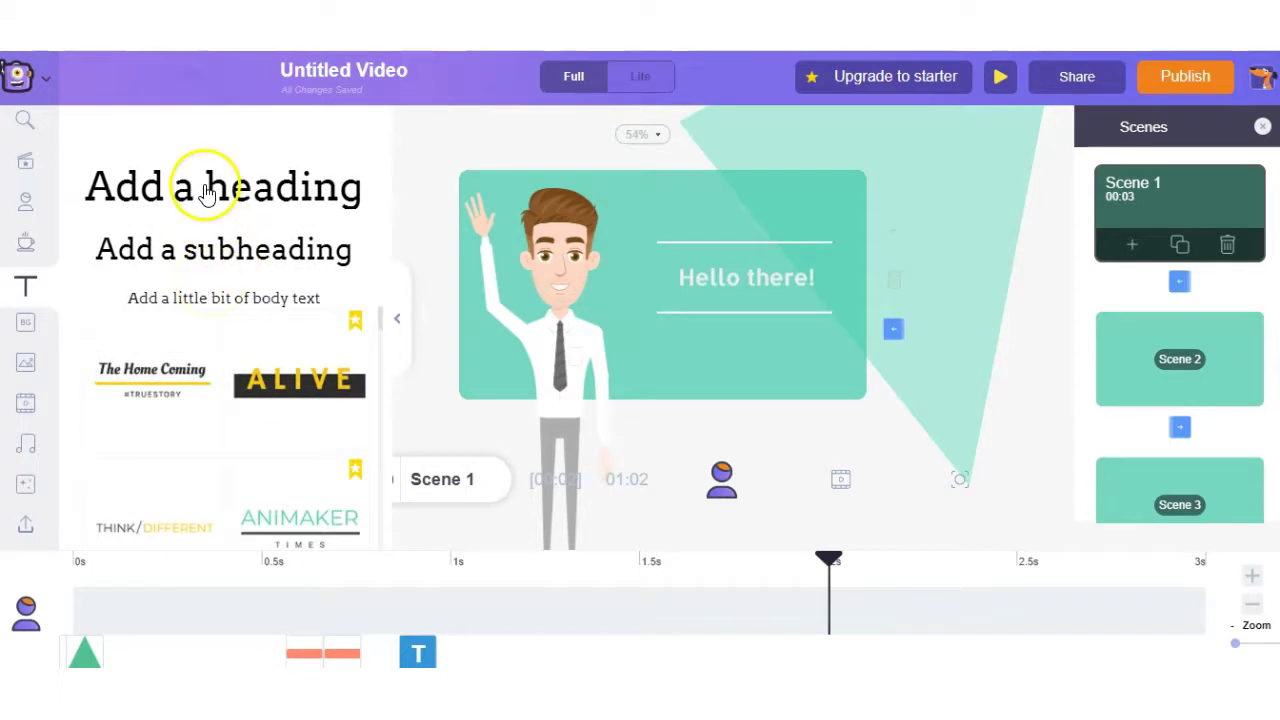
click(205, 190)
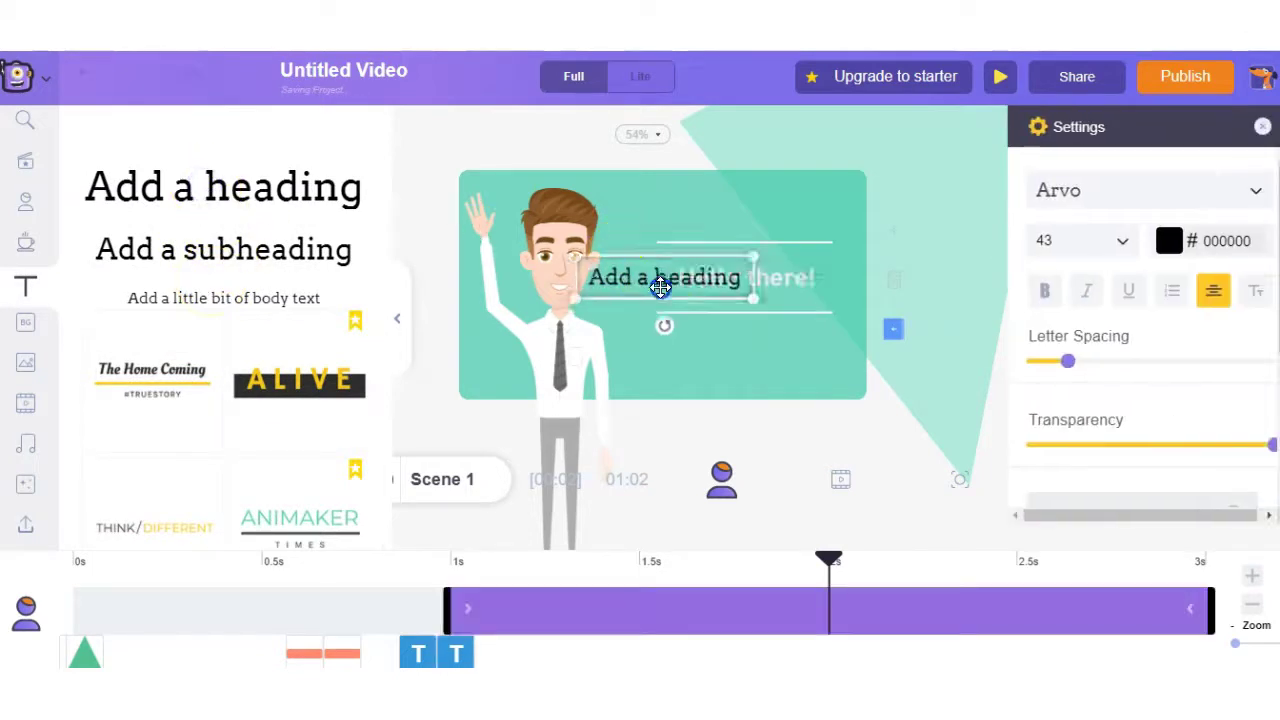
drag(663, 280, 683, 222)
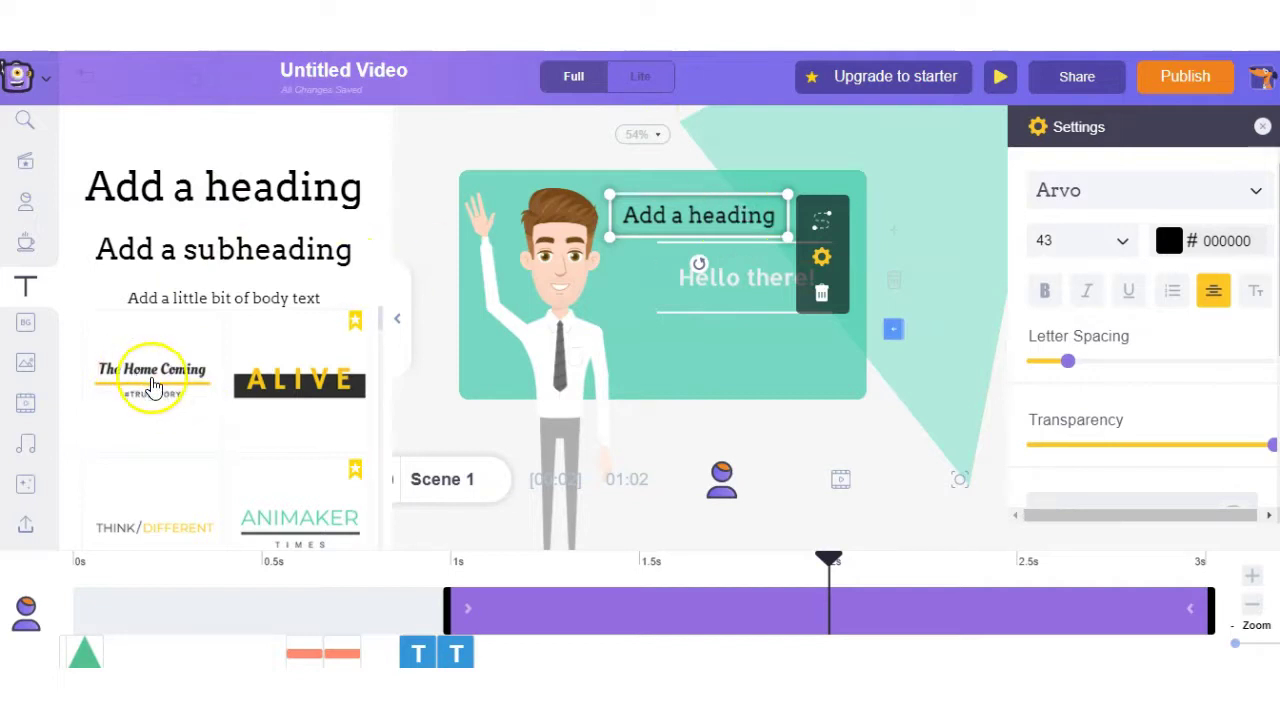
Add the WILLIE BOLD ROCKERS text preset and reposition it on the scene
scroll(155, 385, down, 2)
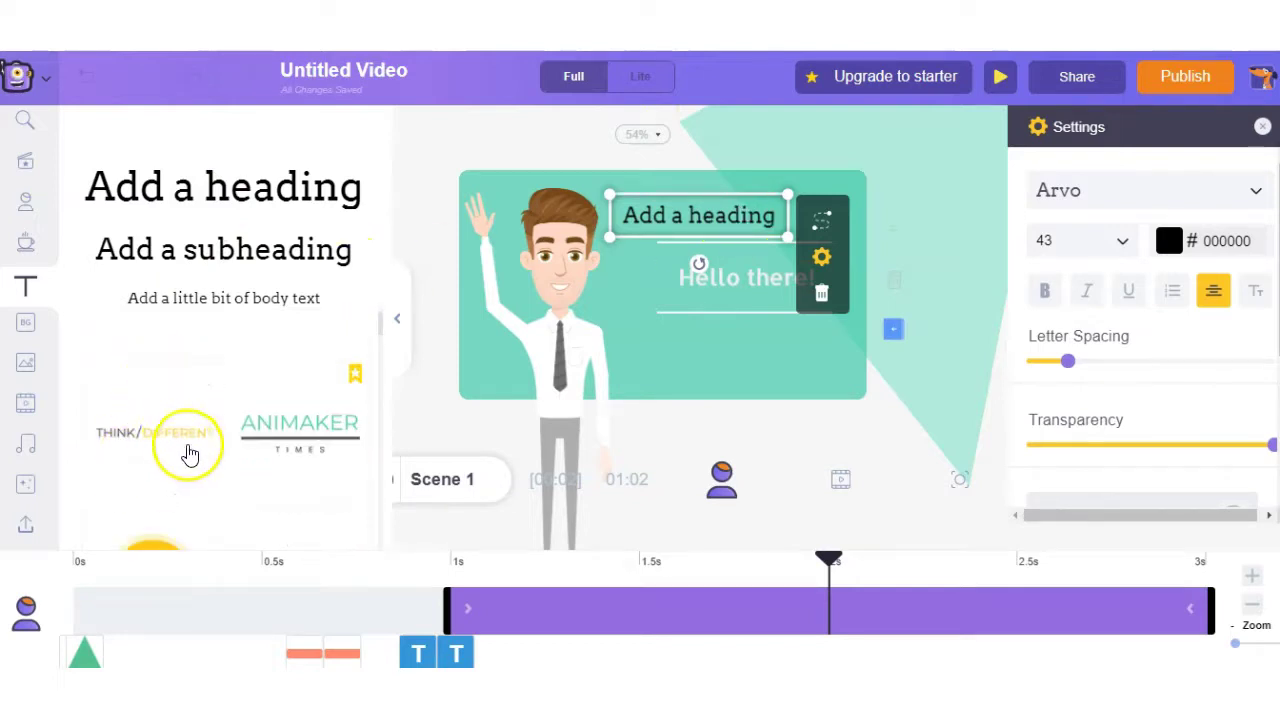
click(153, 449)
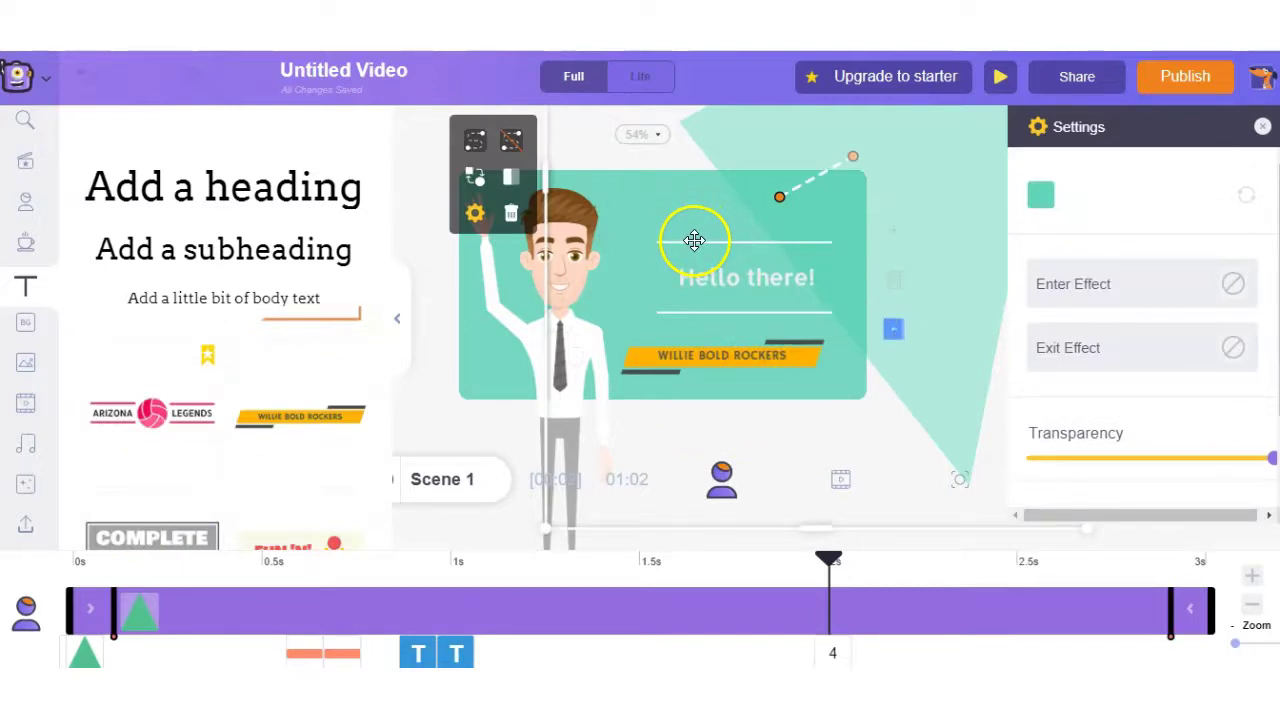
click(717, 361)
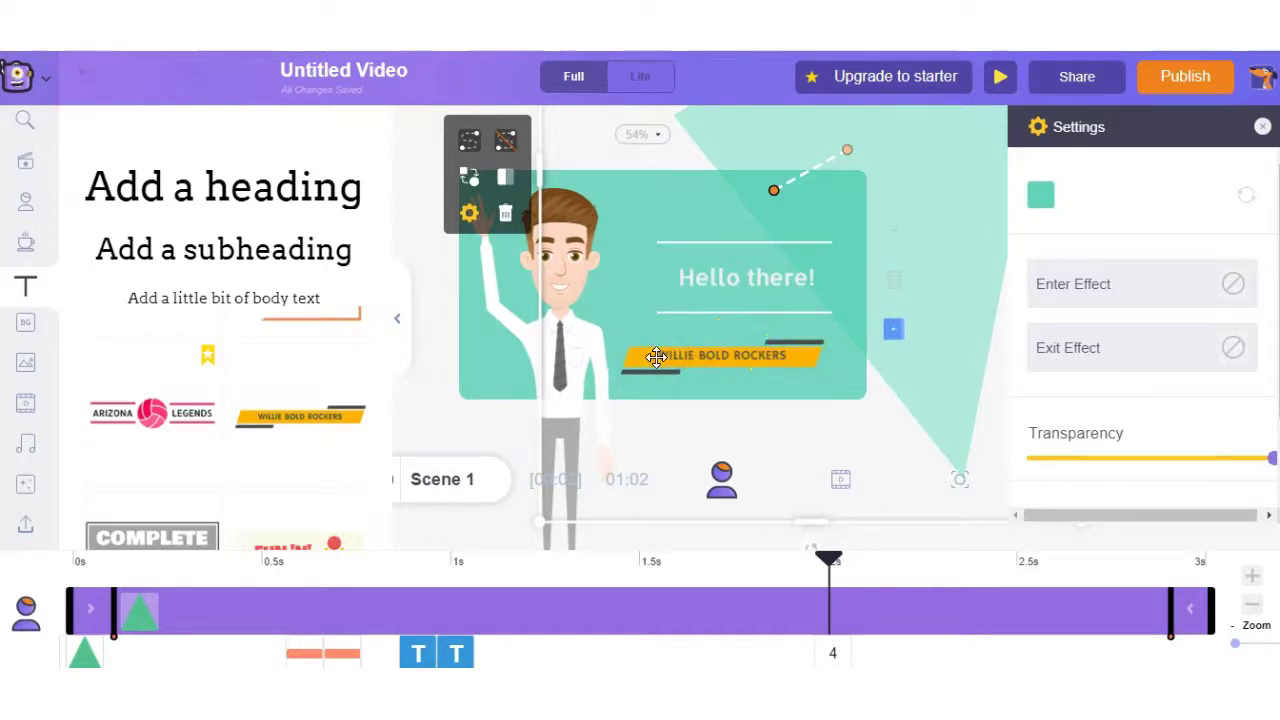
mouse_move(648, 340)
mouse_down()
mouse_move(658, 362)
mouse_move(795, 362)
mouse_up()
click(25, 323)
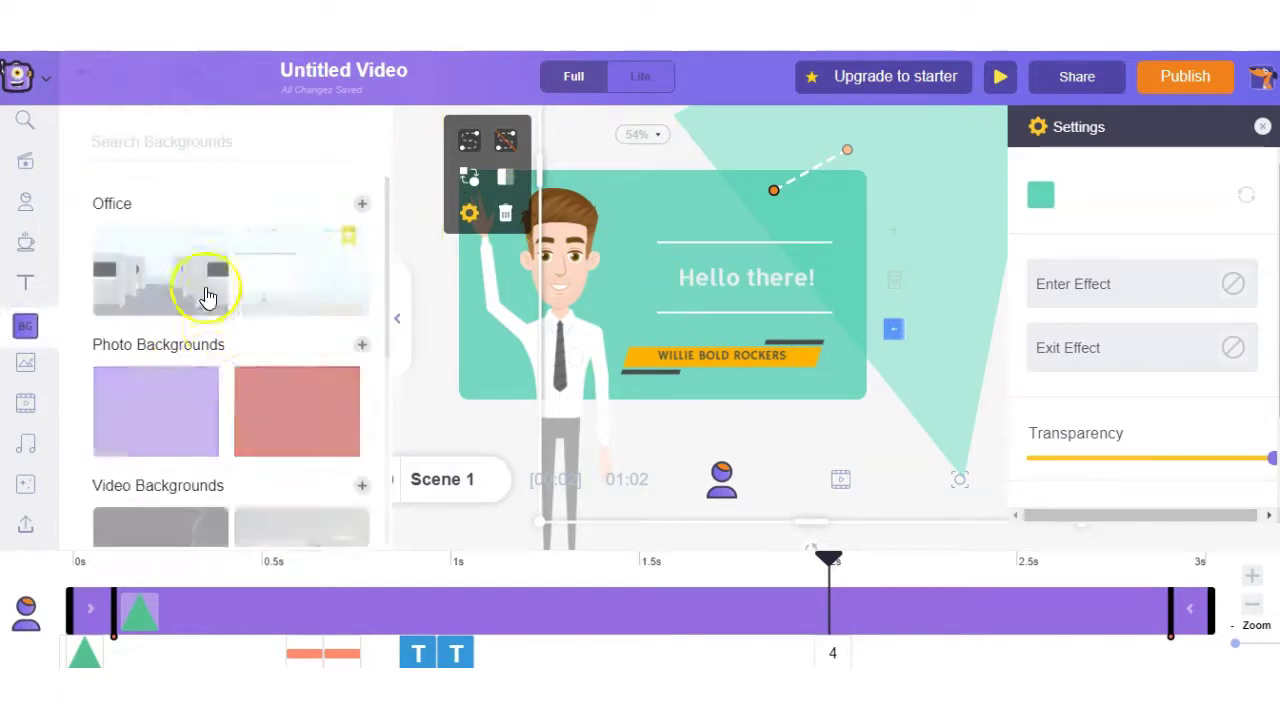
Drop the Office background behind the scene and view Enter Effect options like Fade
drag(152, 280, 651, 357)
click(1141, 289)
scroll(175, 290, down, 1)
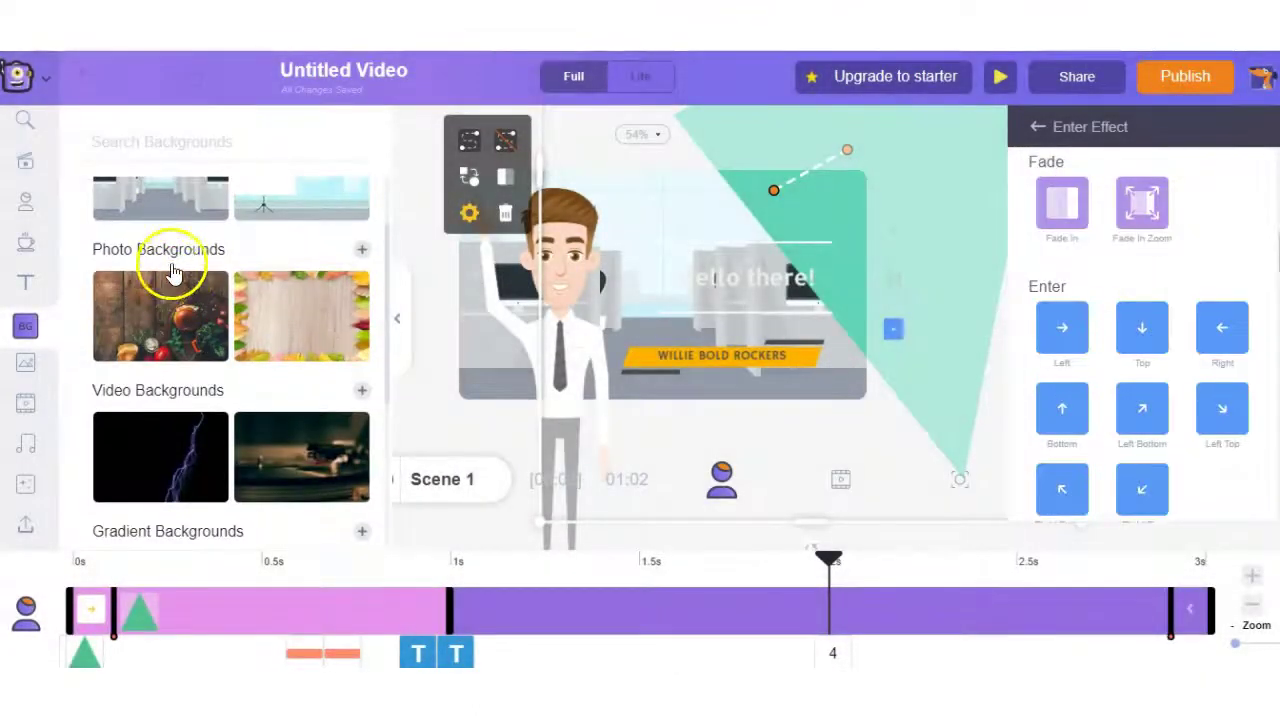
scroll(245, 348, down, 2)
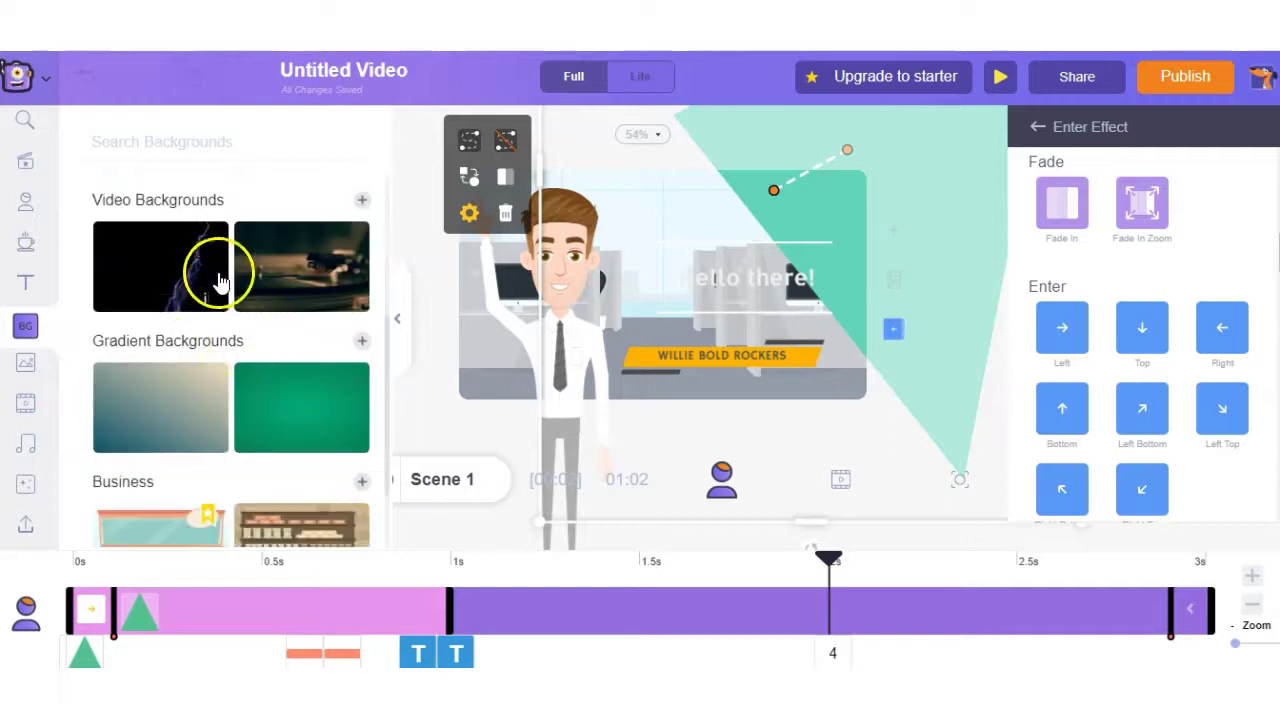
scroll(170, 311, down, 2)
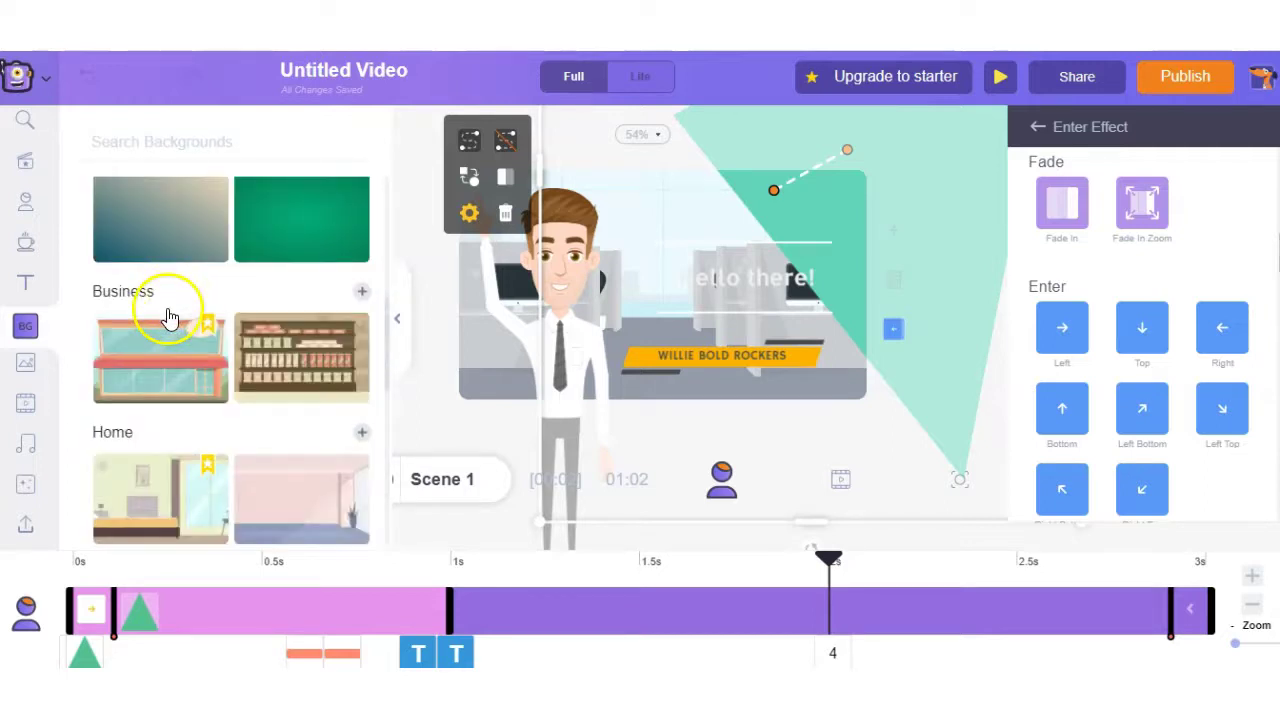
scroll(168, 320, down, 4)
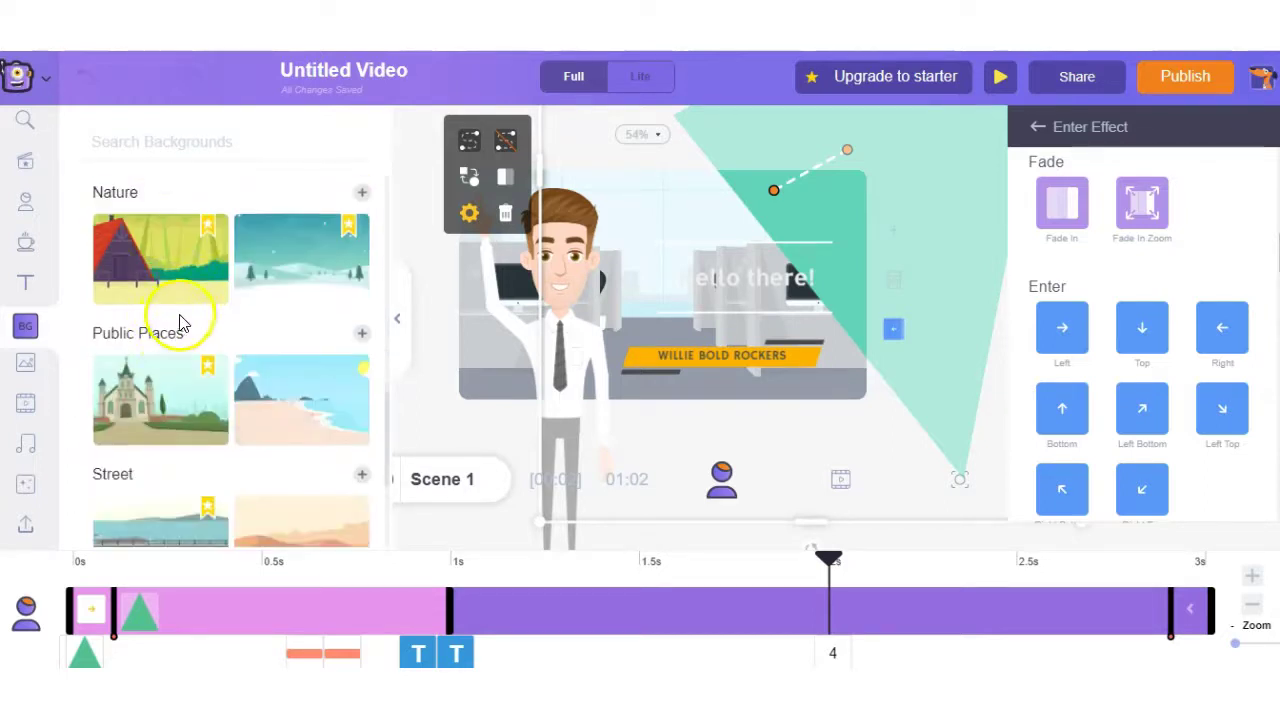
scroll(180, 322, down, 2)
scroll(265, 338, down, 1)
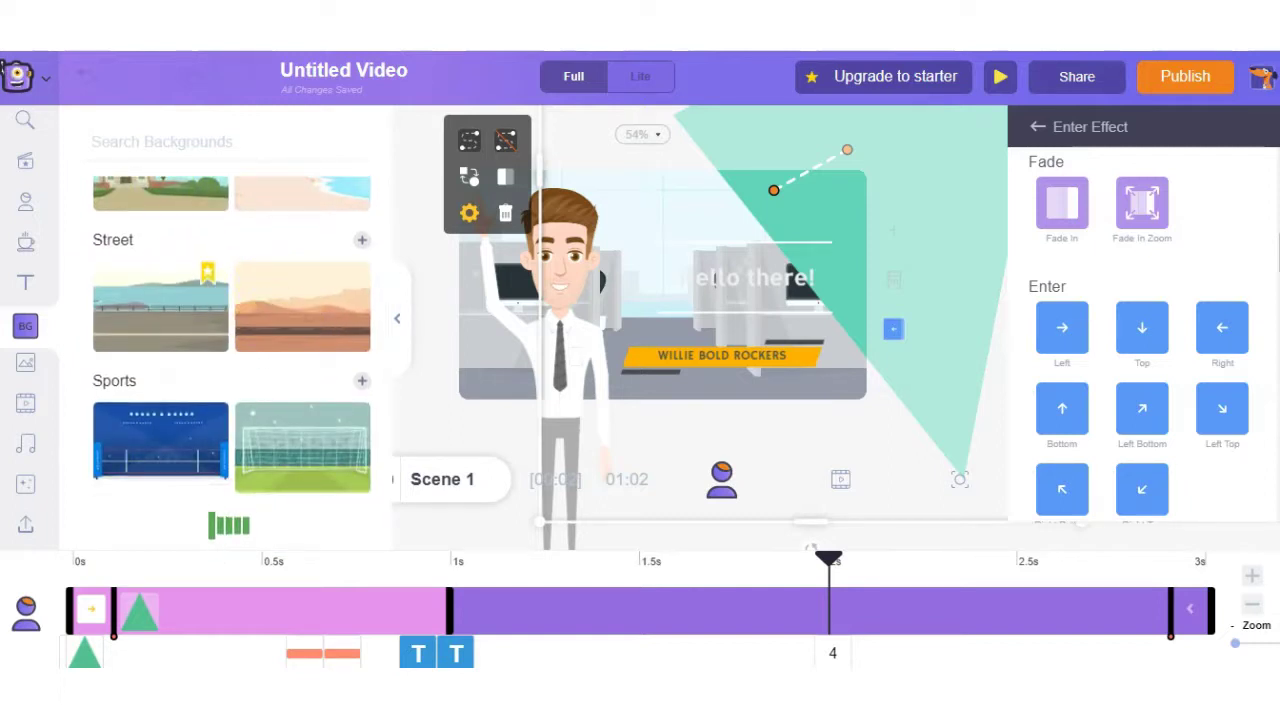
Look through stock images and video clips, then bring up the motivational and explainer music tracks
click(25, 363)
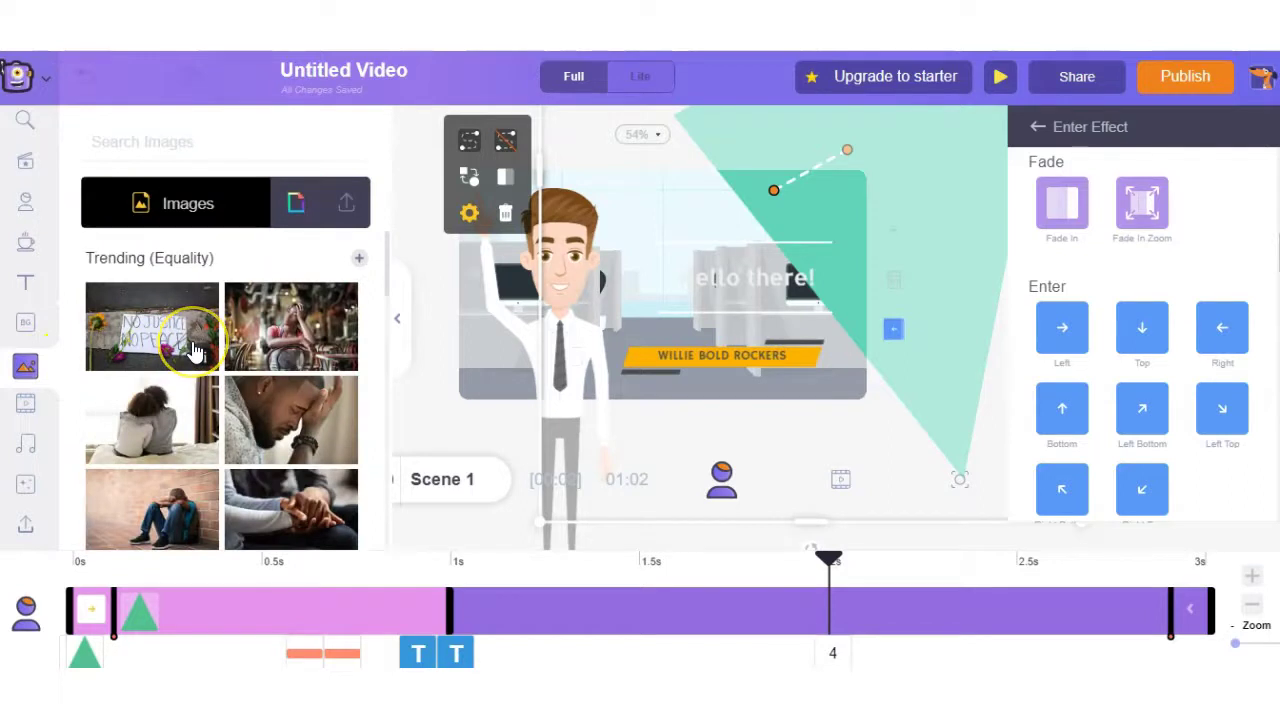
scroll(285, 345, down, 1)
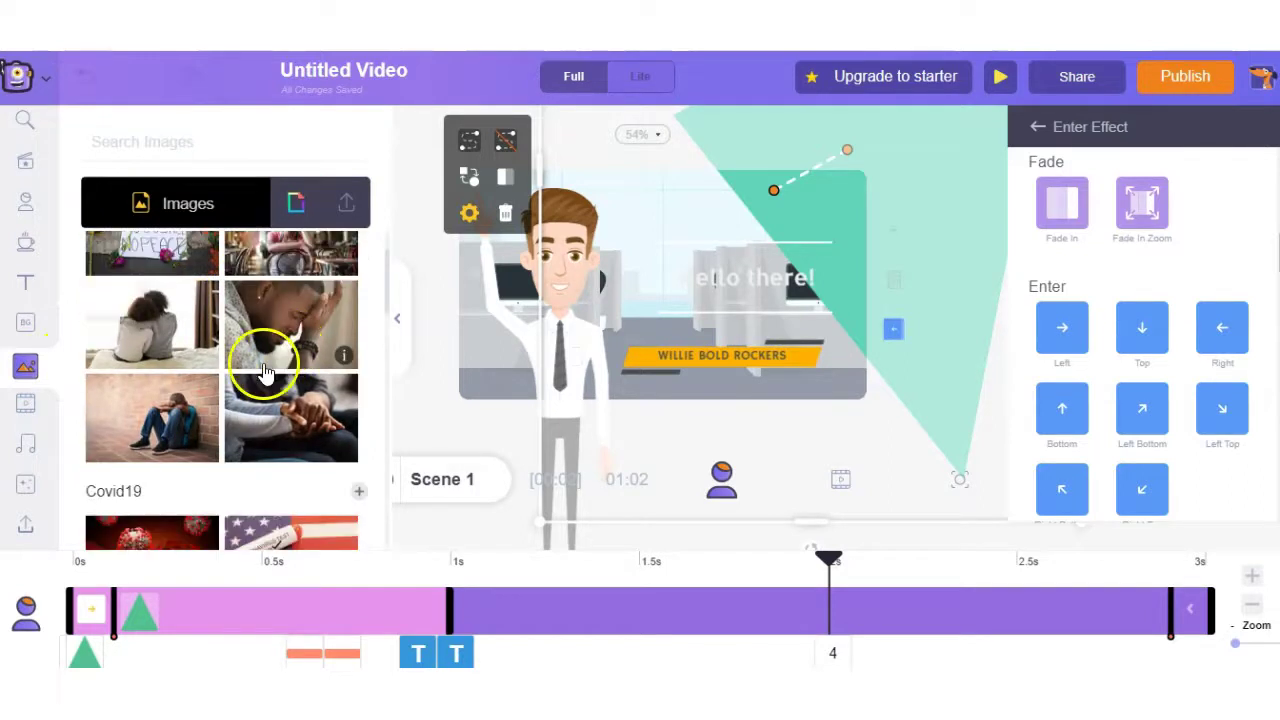
click(25, 403)
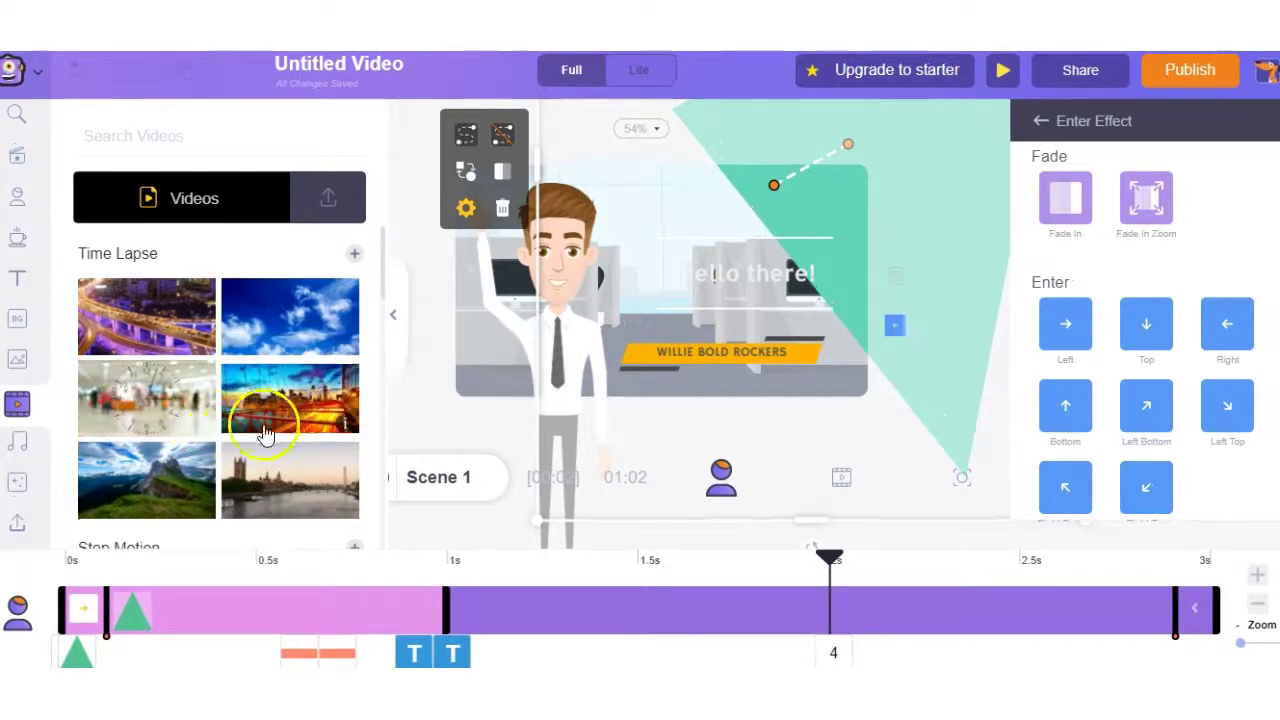
click(17, 442)
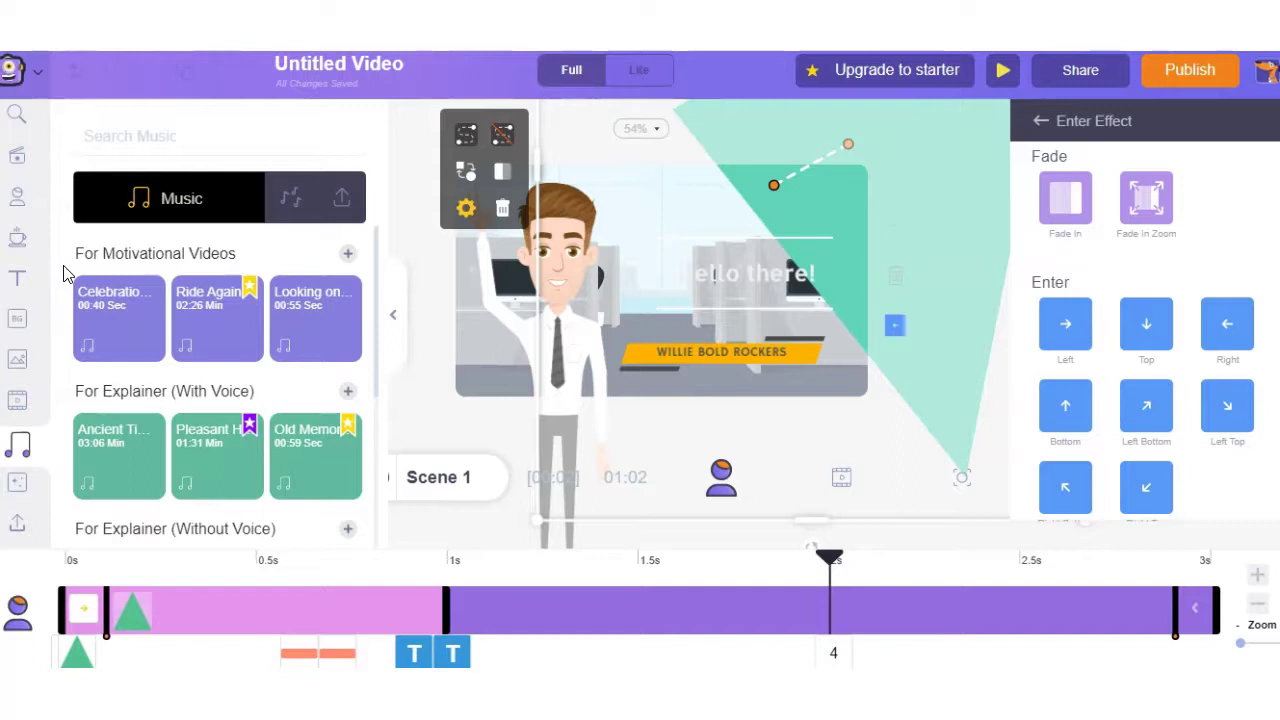
scroll(66, 310, down, 1)
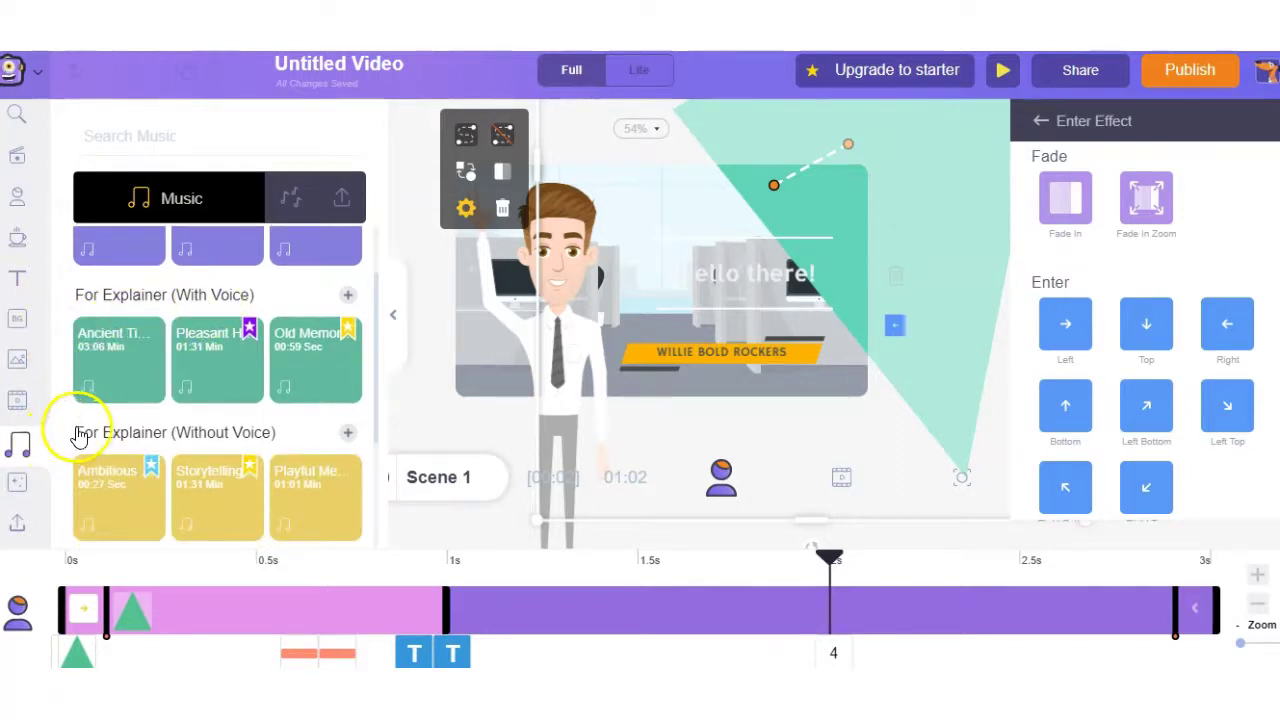
scroll(78, 435, down, 4)
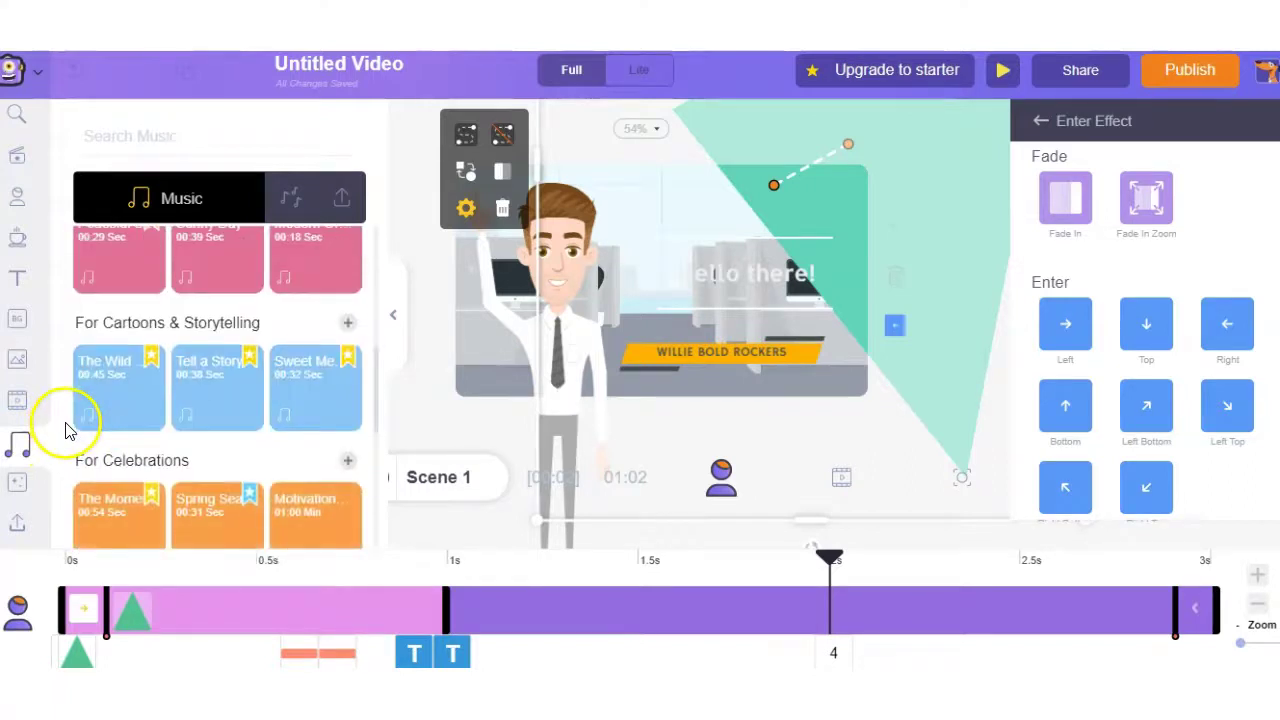
scroll(60, 438, down, 4)
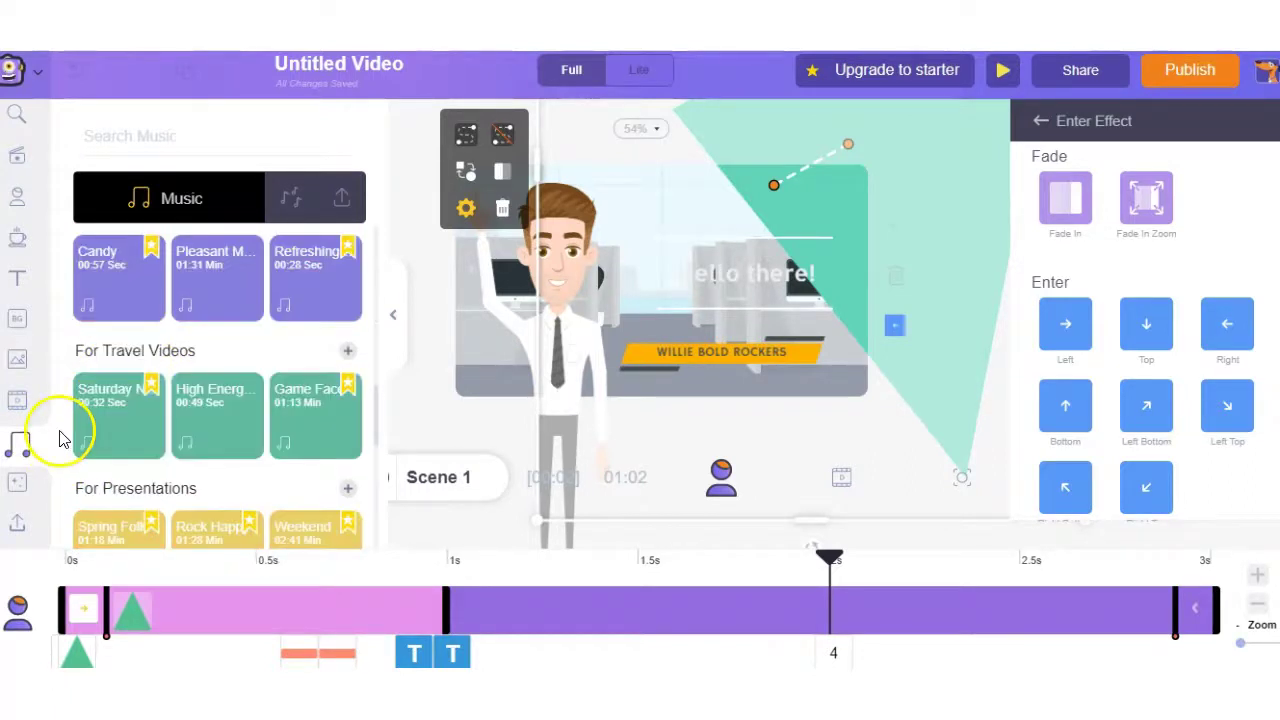
scroll(60, 438, down, 1)
scroll(60, 438, down, 3)
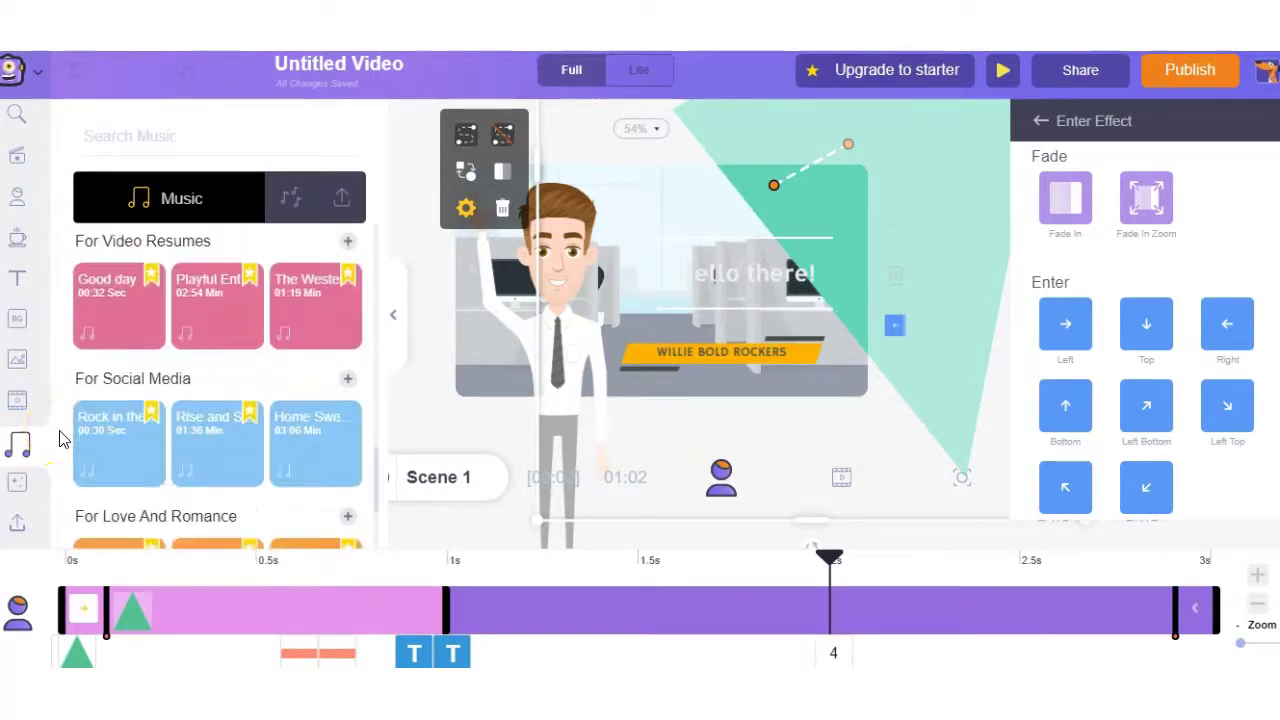
scroll(60, 438, down, 5)
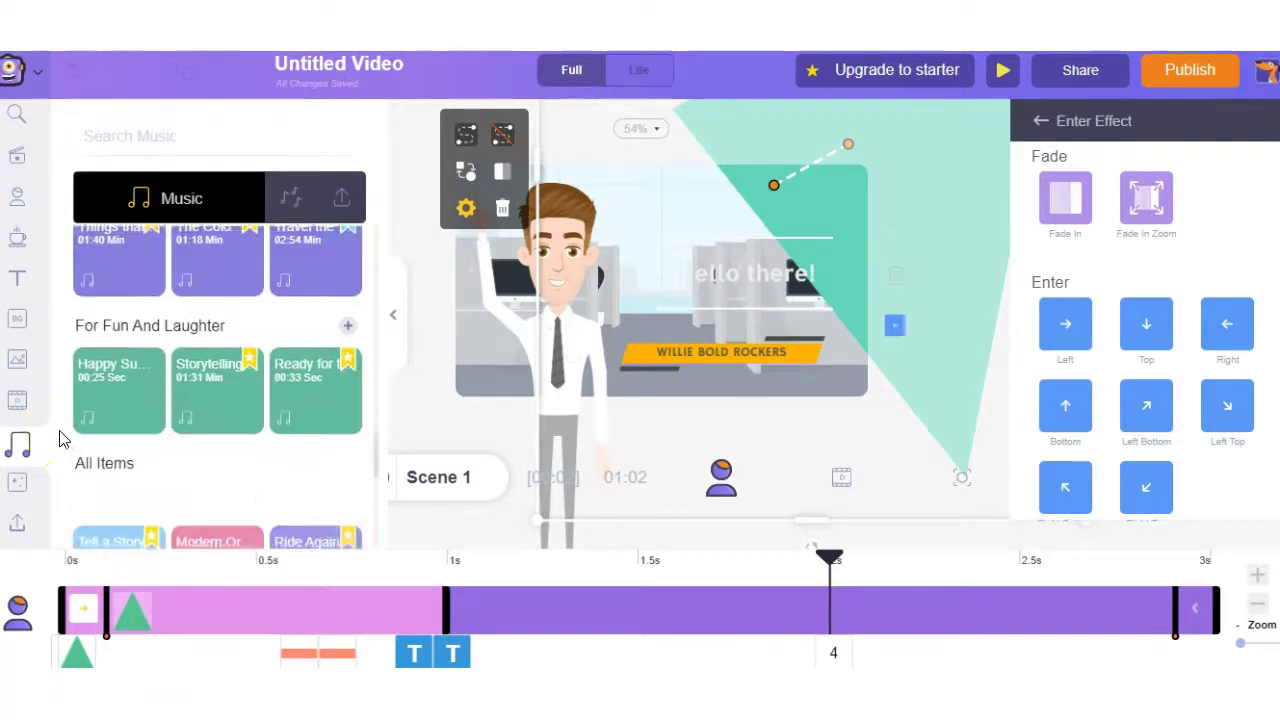
scroll(60, 438, down, 5)
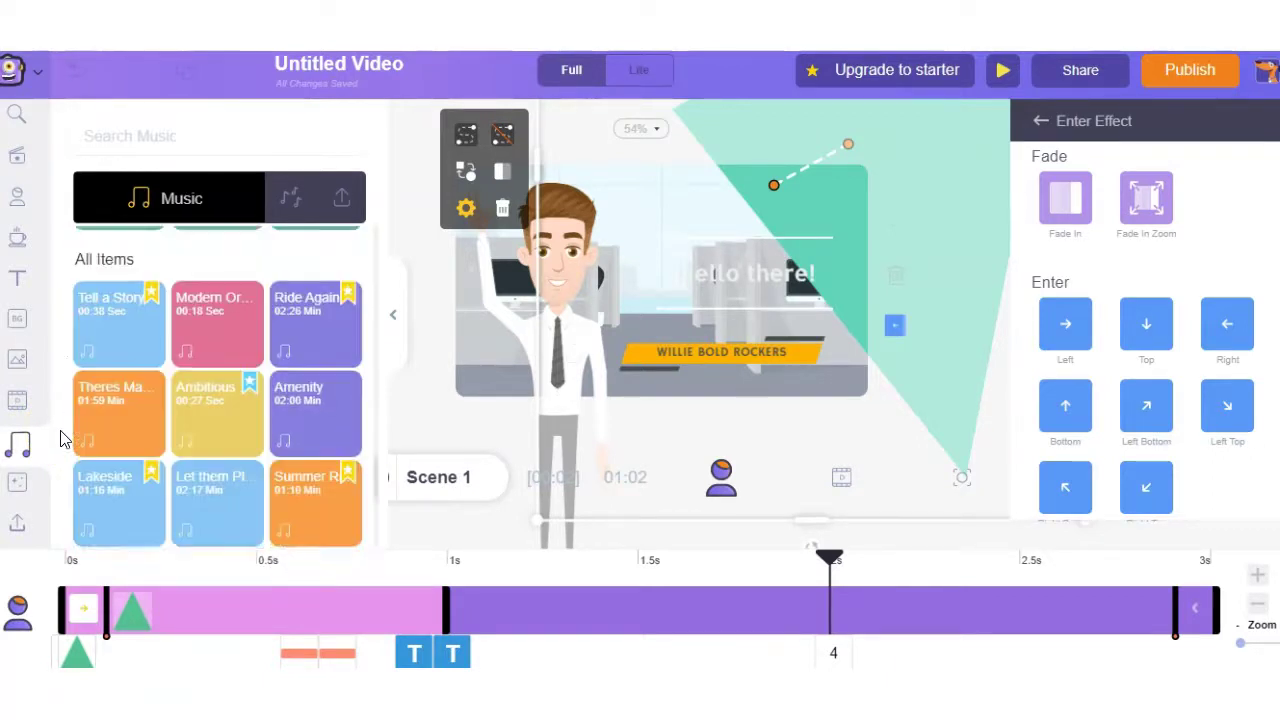
scroll(58, 438, down, 1)
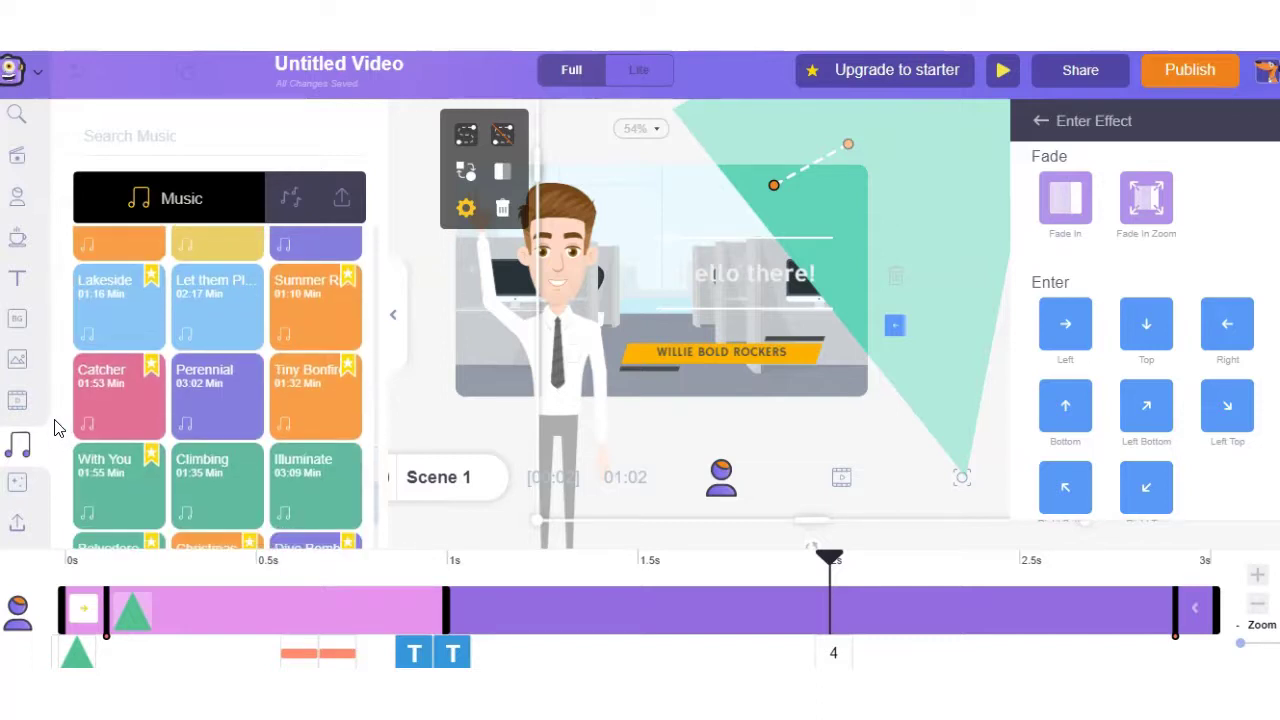
scroll(58, 425, up, 15)
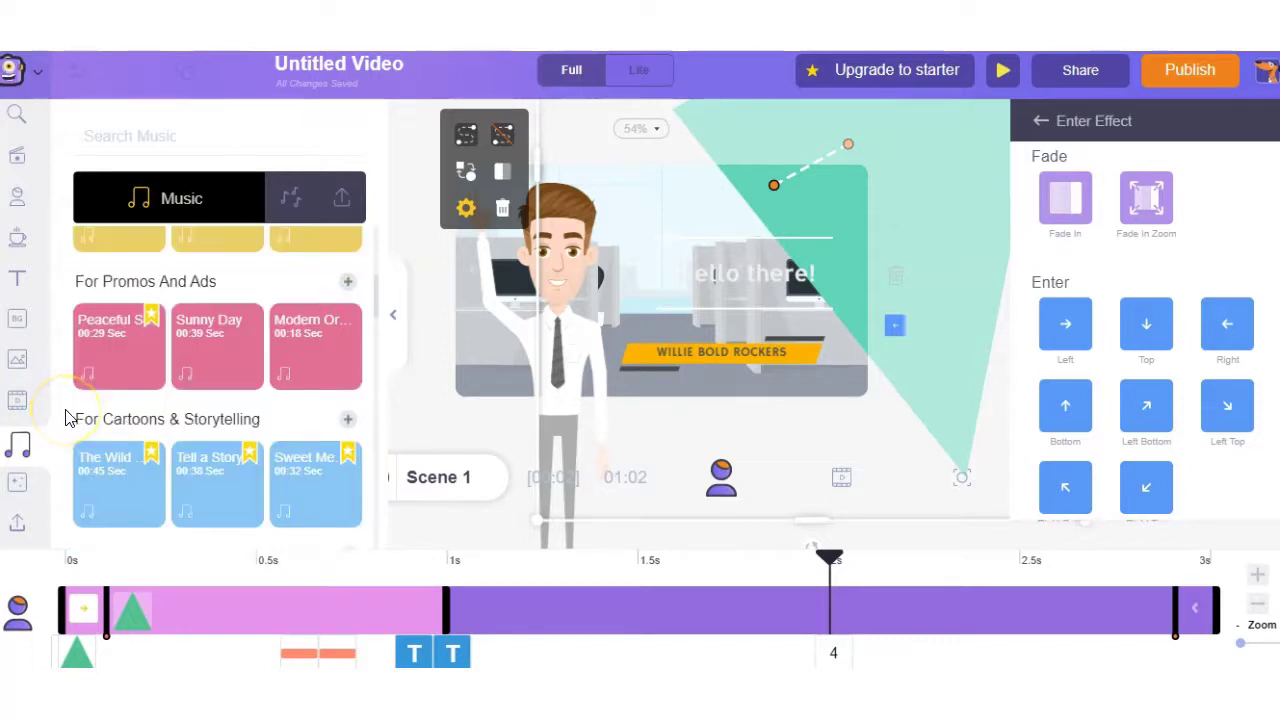
scroll(66, 418, up, 4)
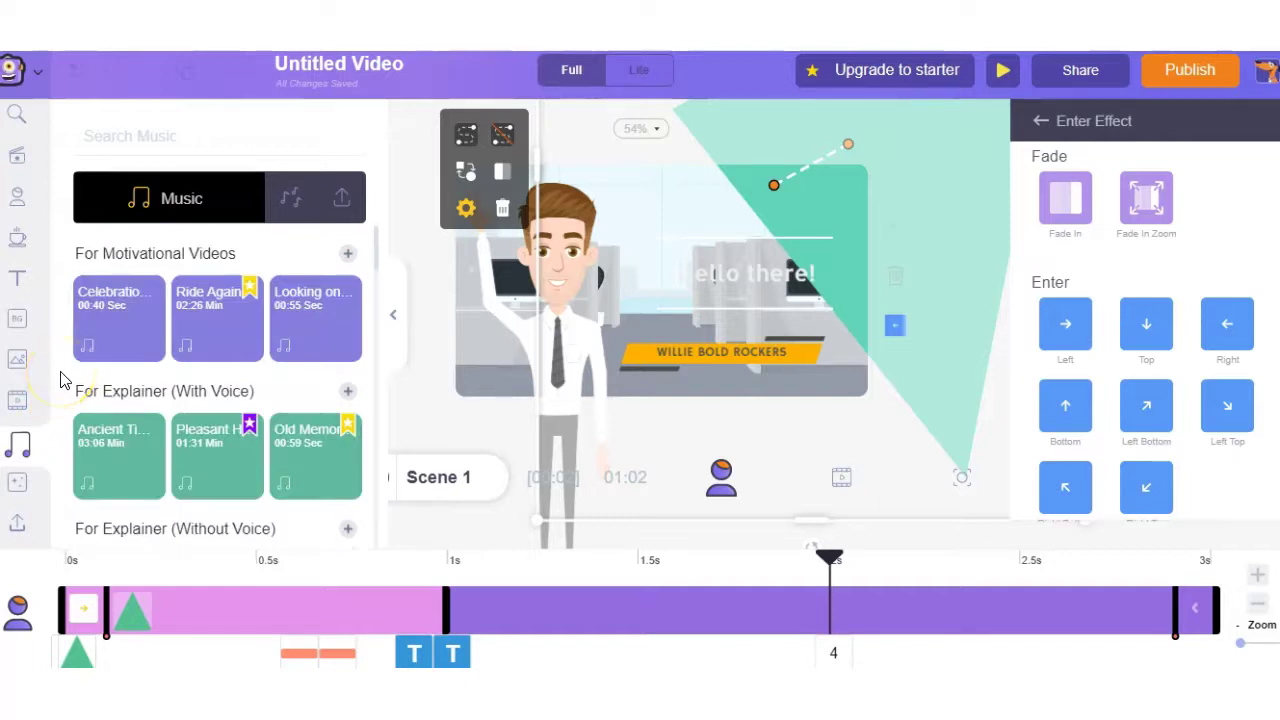
mouse_move(115, 322)
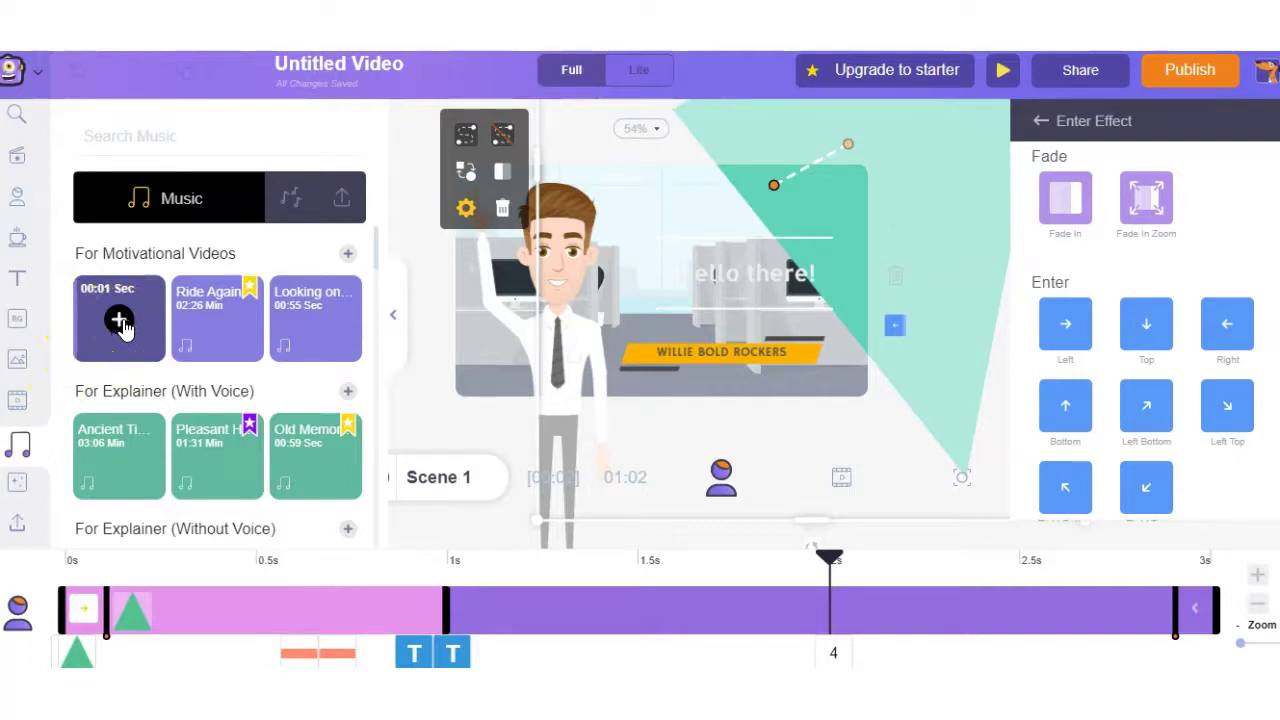
click(115, 455)
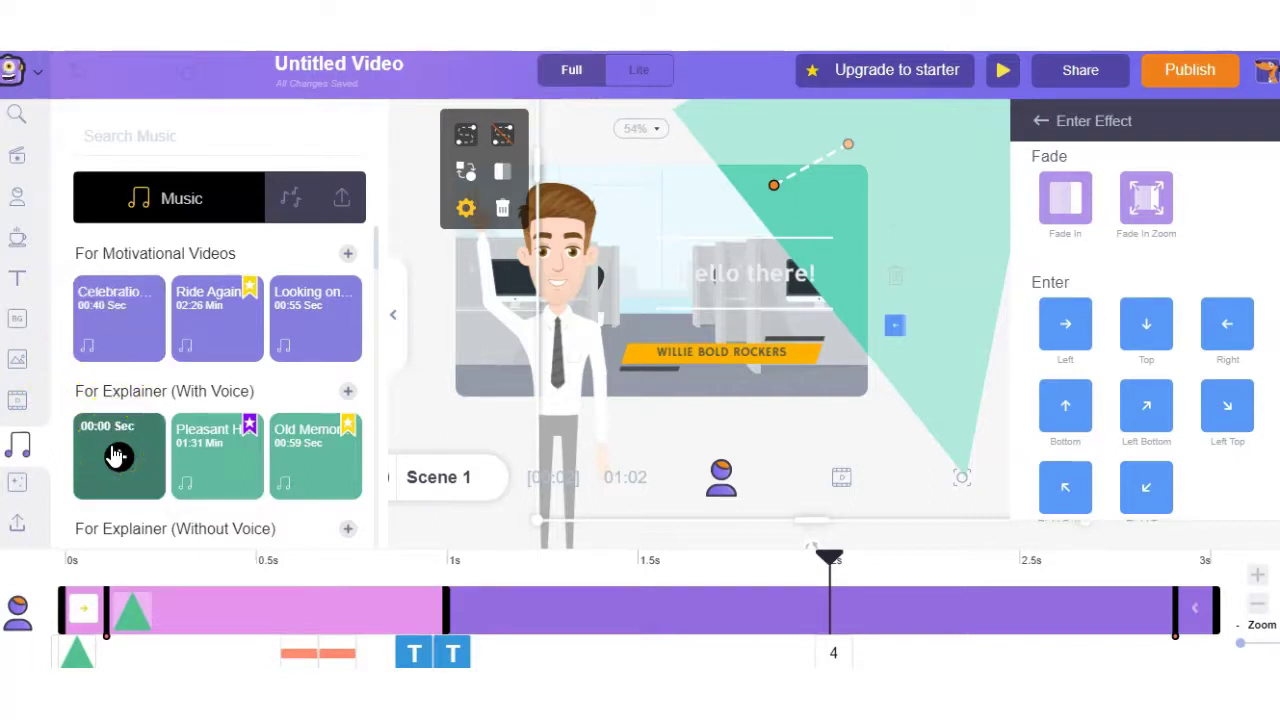
click(96, 458)
scroll(91, 460, down, 5)
click(302, 450)
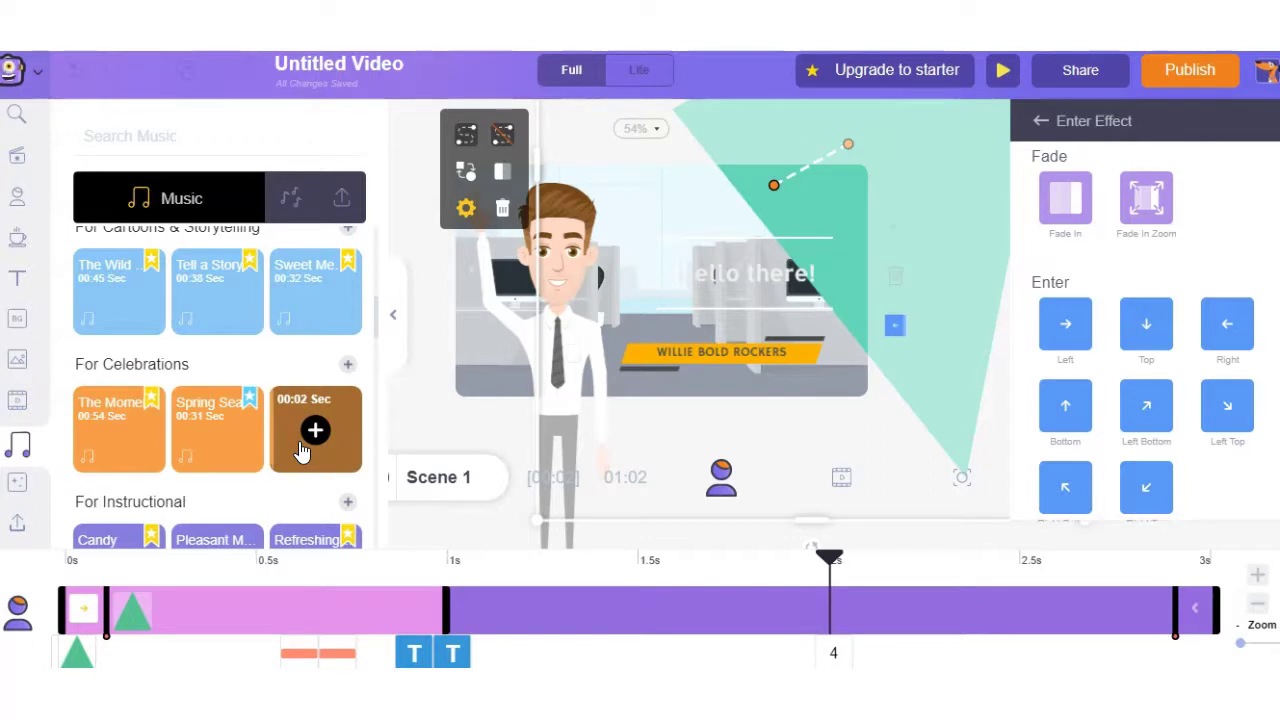
click(86, 443)
scroll(86, 443, down, 3)
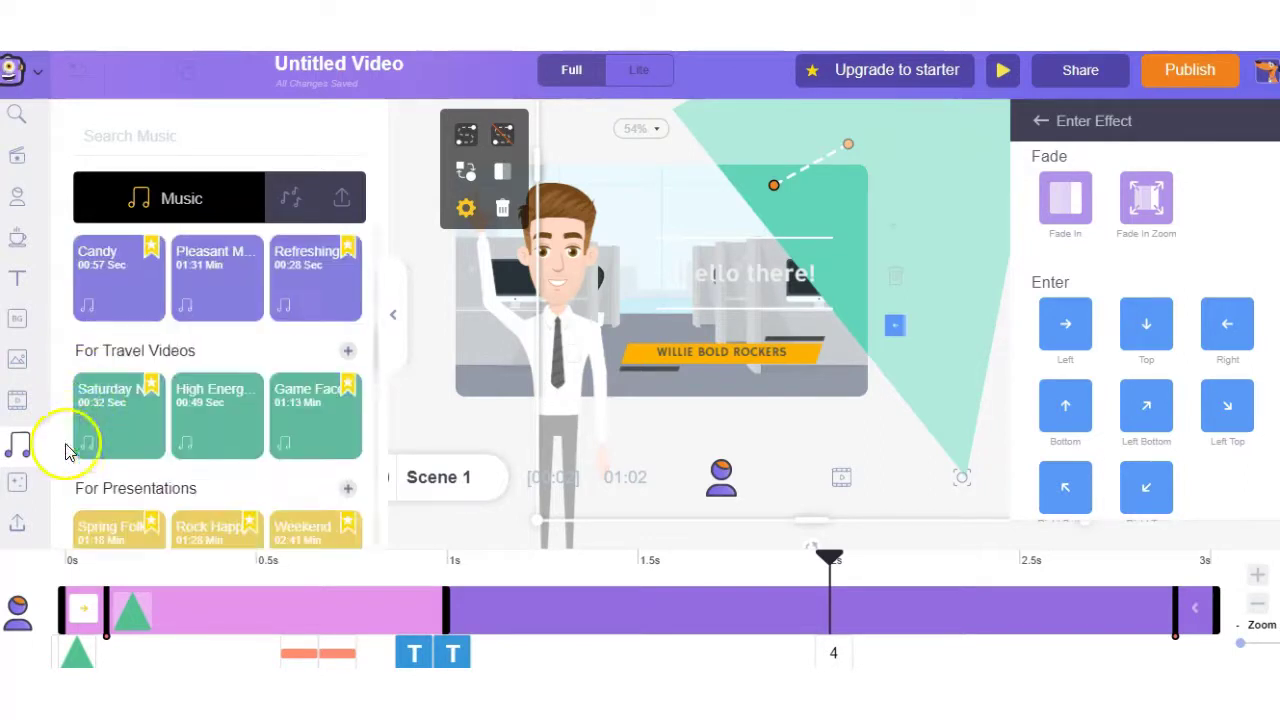
click(52, 380)
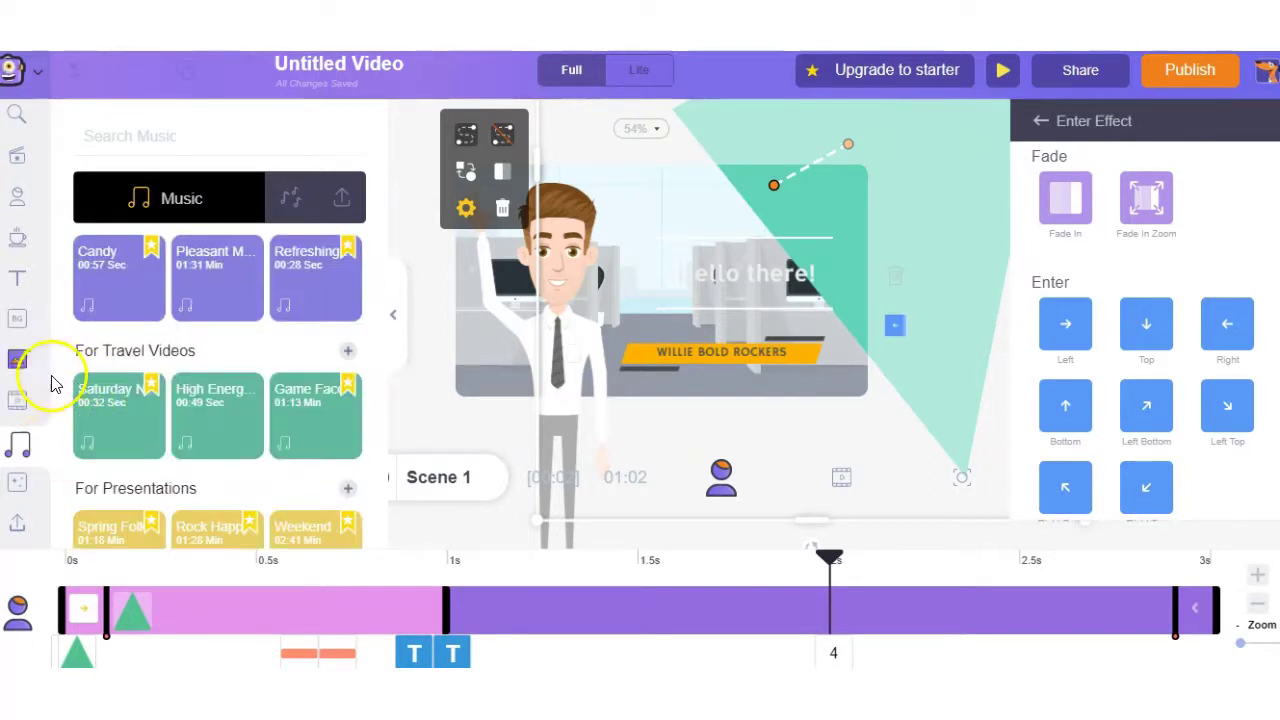
Browse the screen effects library and apply the emoji reactions effect to the scene
click(17, 483)
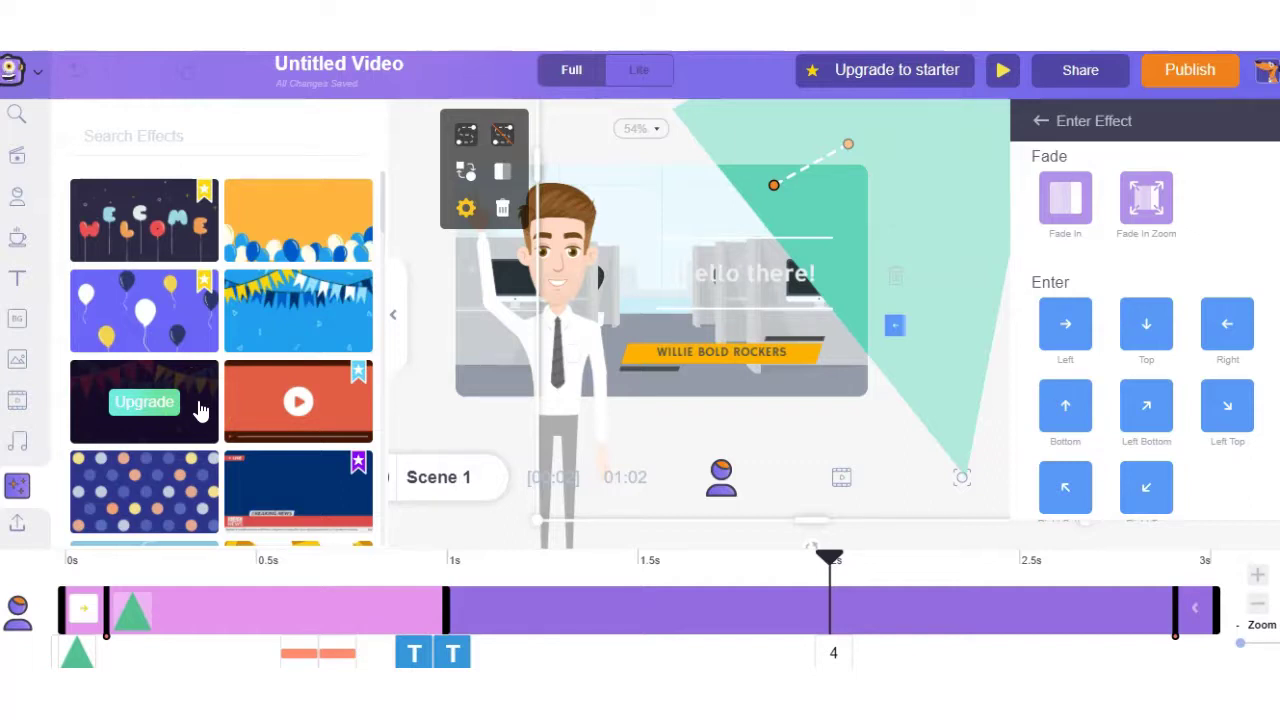
scroll(200, 410, down, 3)
click(148, 297)
scroll(149, 286, down, 2)
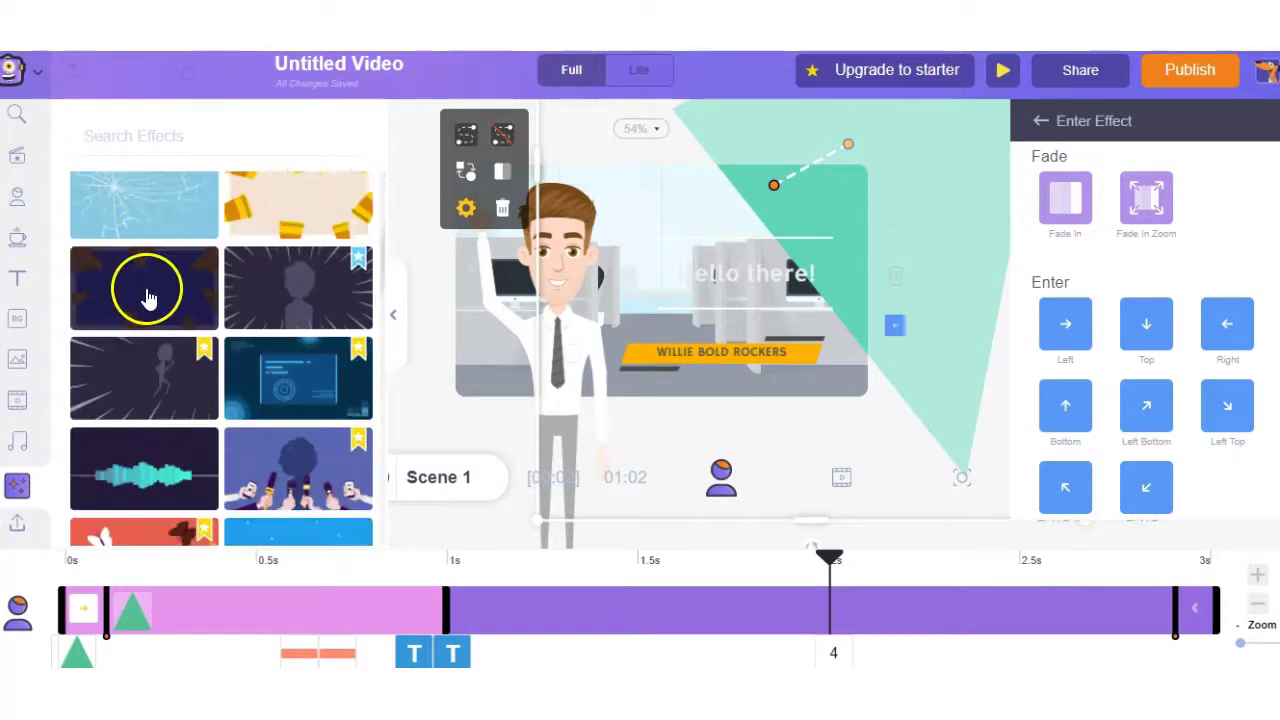
scroll(150, 340, down, 2)
scroll(168, 378, down, 3)
scroll(166, 394, up, 4)
scroll(166, 390, down, 3)
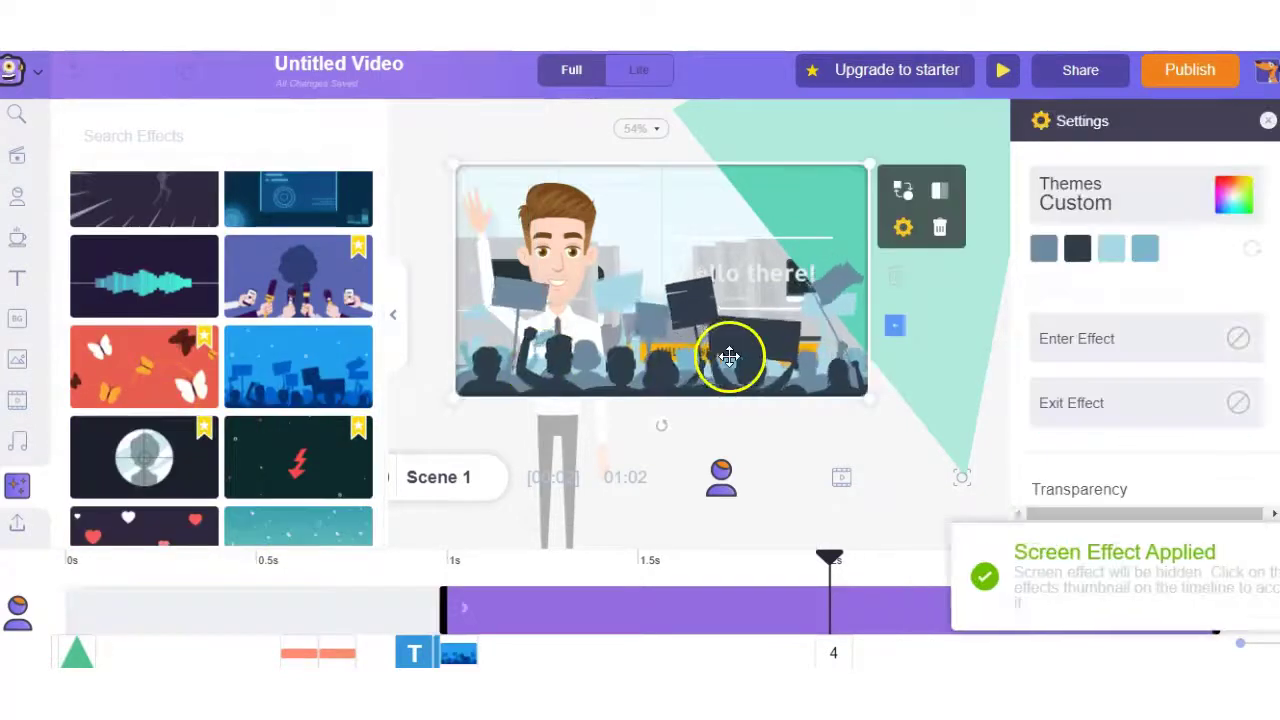
scroll(298, 437, down, 4)
click(298, 437)
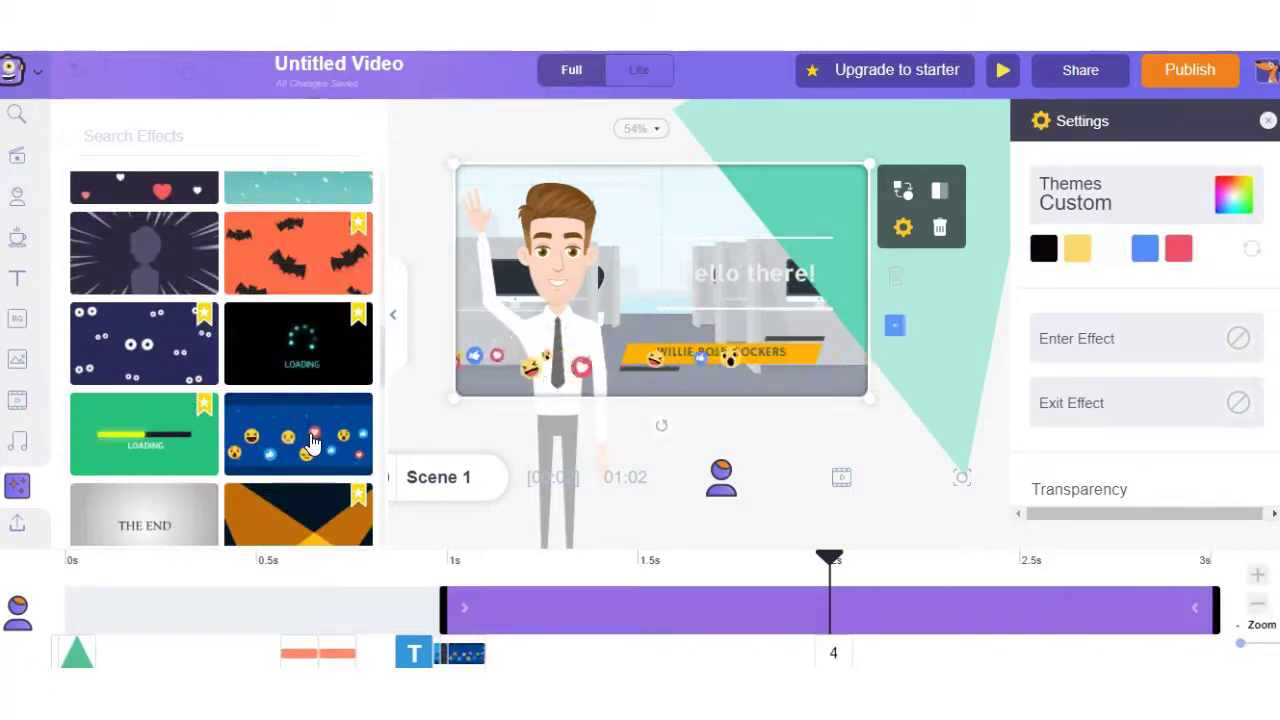
Scroll further through the effects, then switch to the Uploads panel
scroll(300, 435, down, 1)
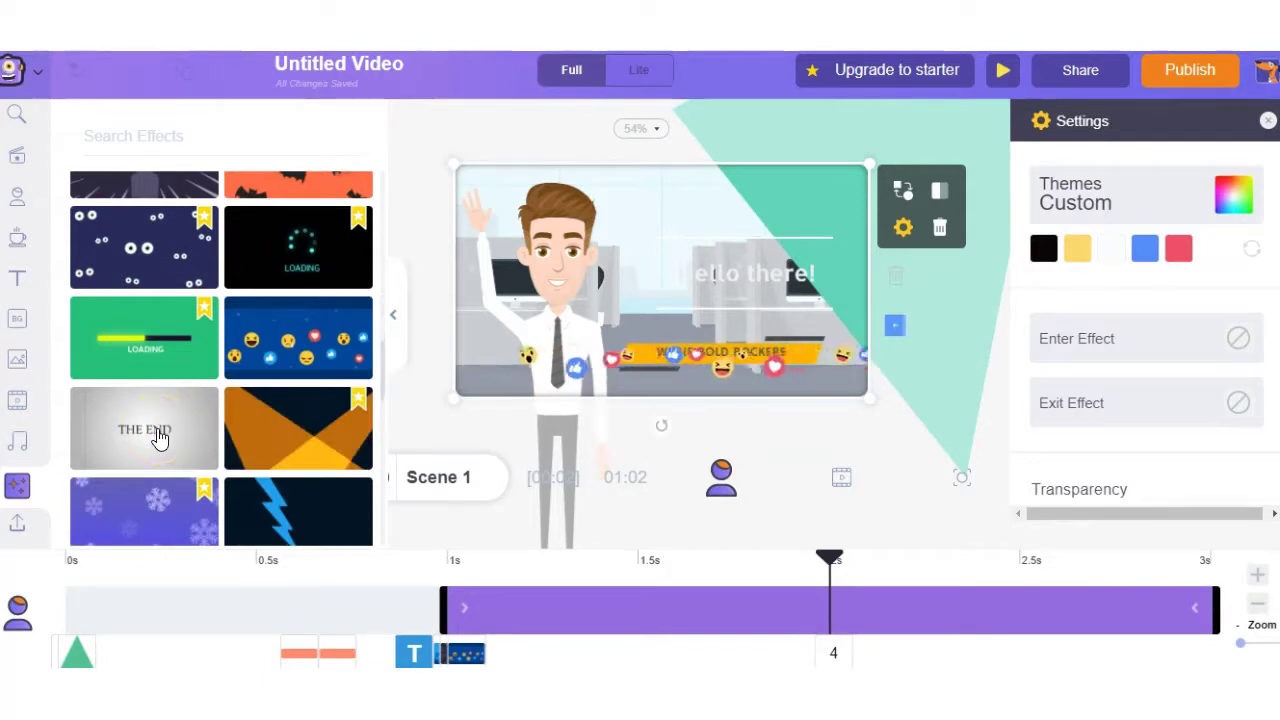
scroll(160, 420, down, 1)
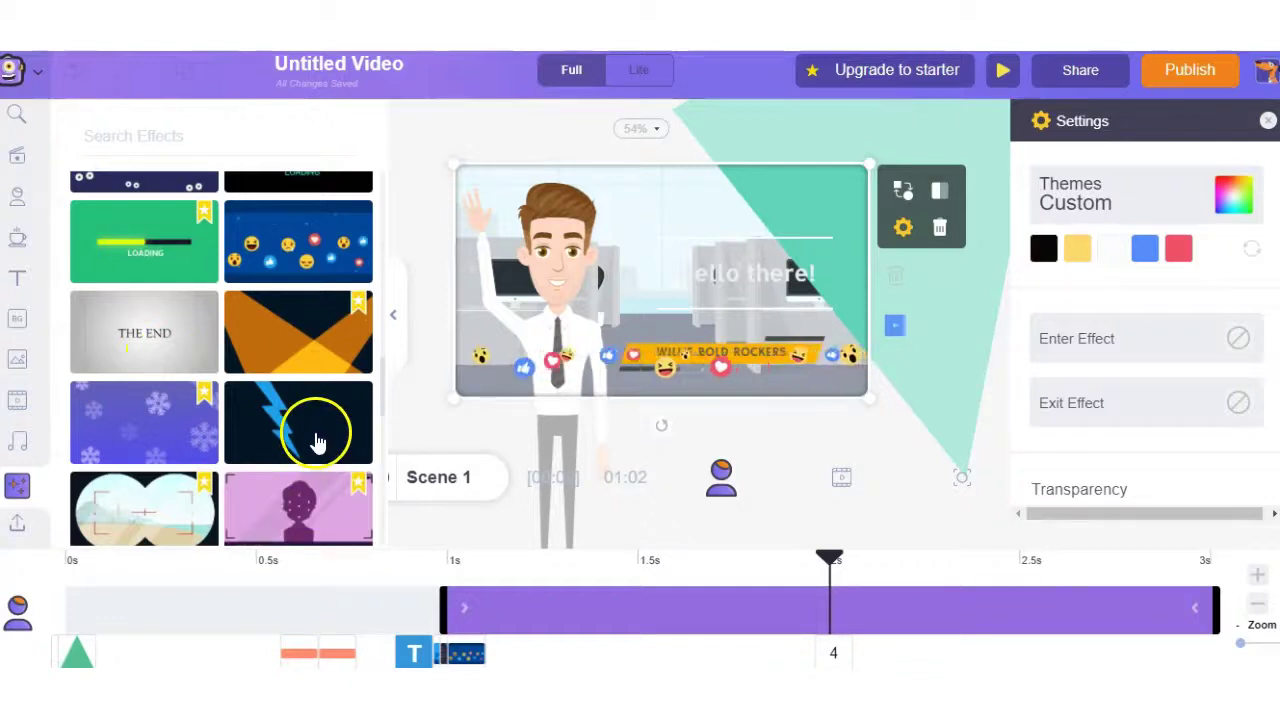
scroll(223, 443, down, 1)
click(17, 523)
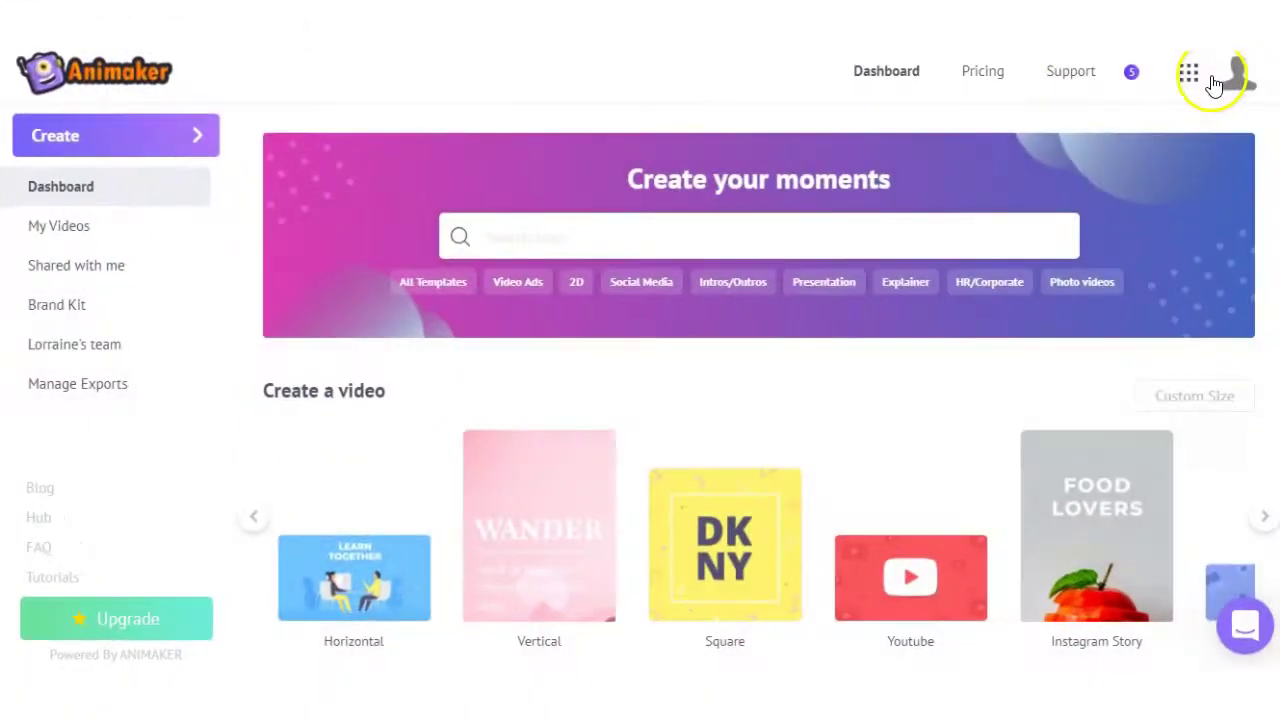
In Animaker Voice, add a blank line before the last sentence and review the gender and language options
click(1195, 88)
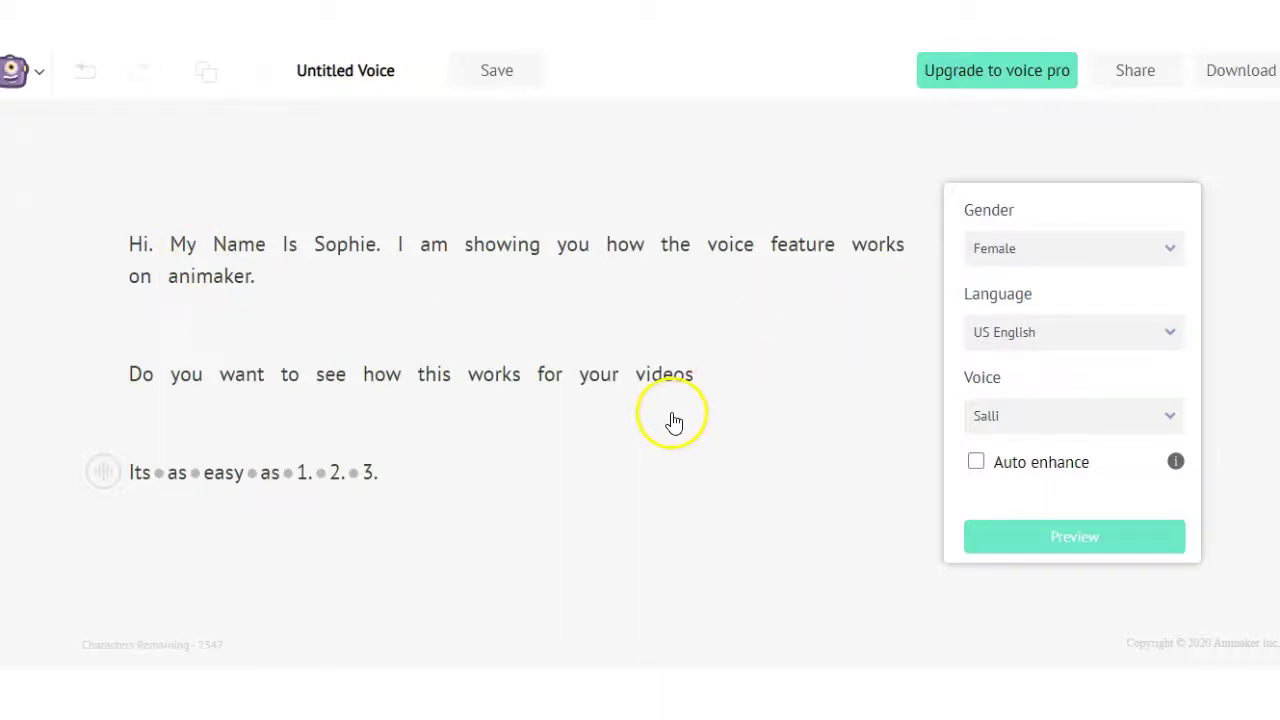
key(Return)
click(1090, 257)
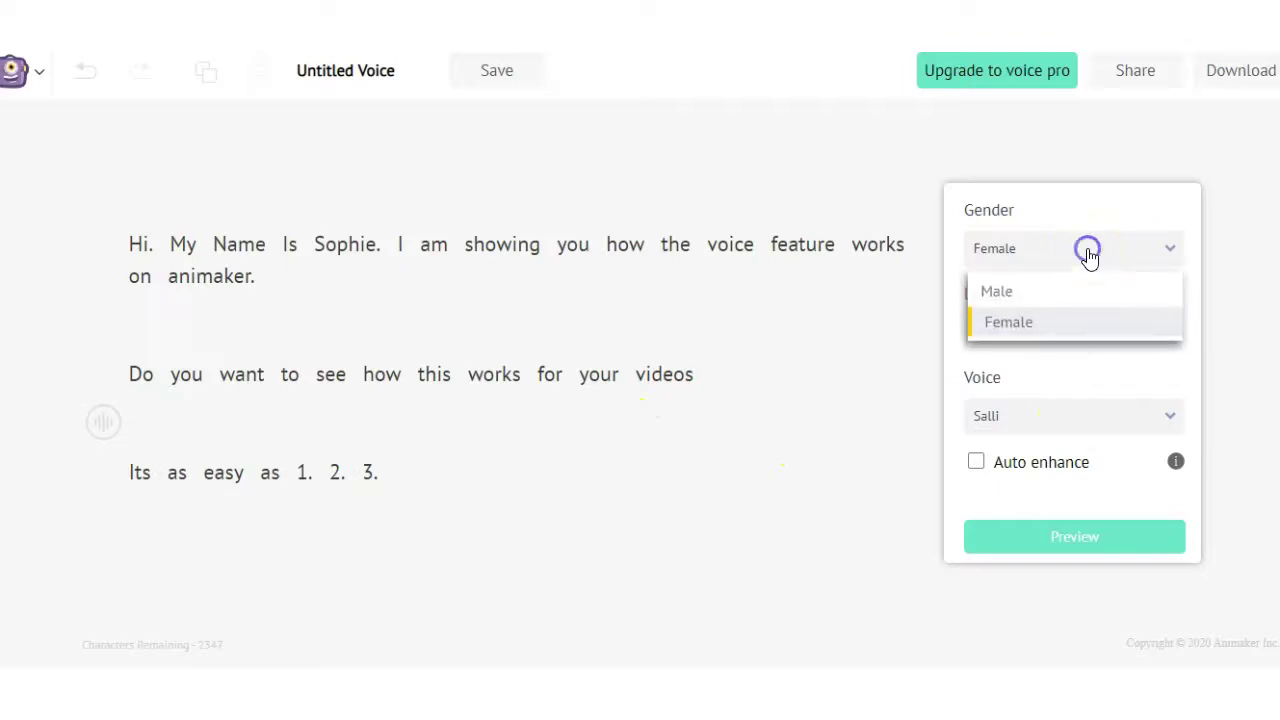
click(1074, 320)
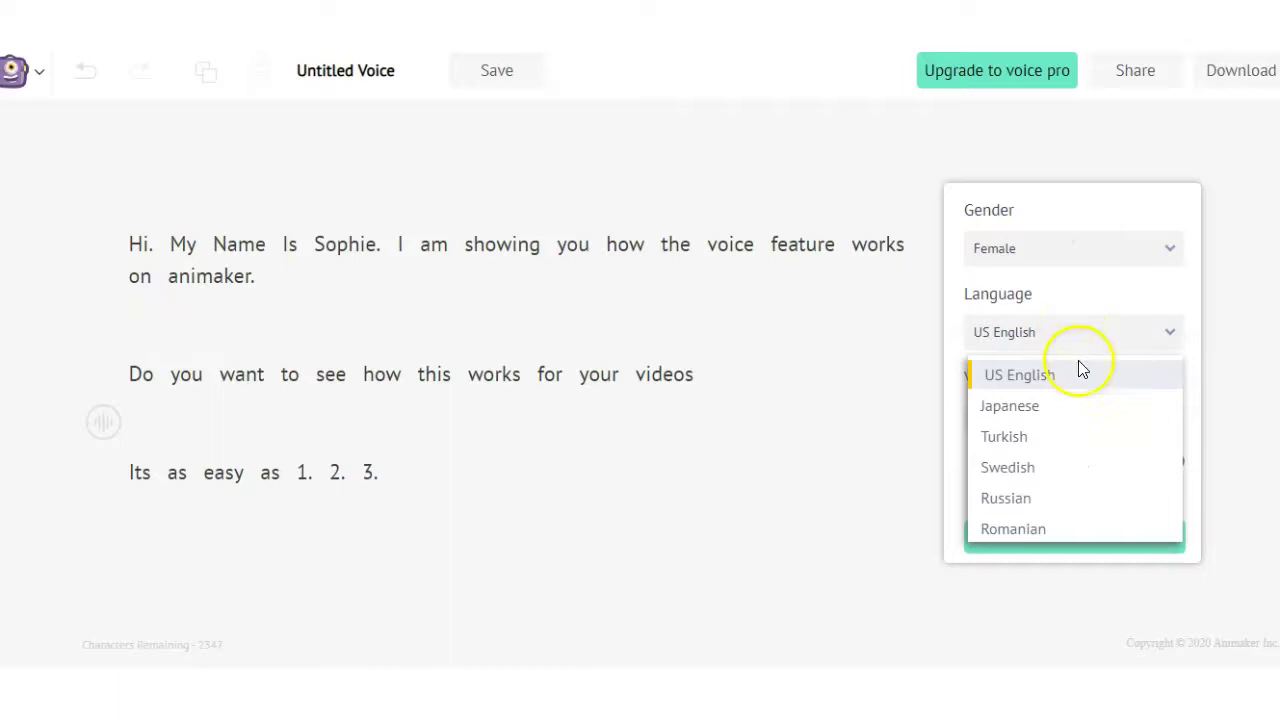
Keep the female Salli voice, turn on Auto enhance, and preview the spoken script
scroll(1072, 440, down, 5)
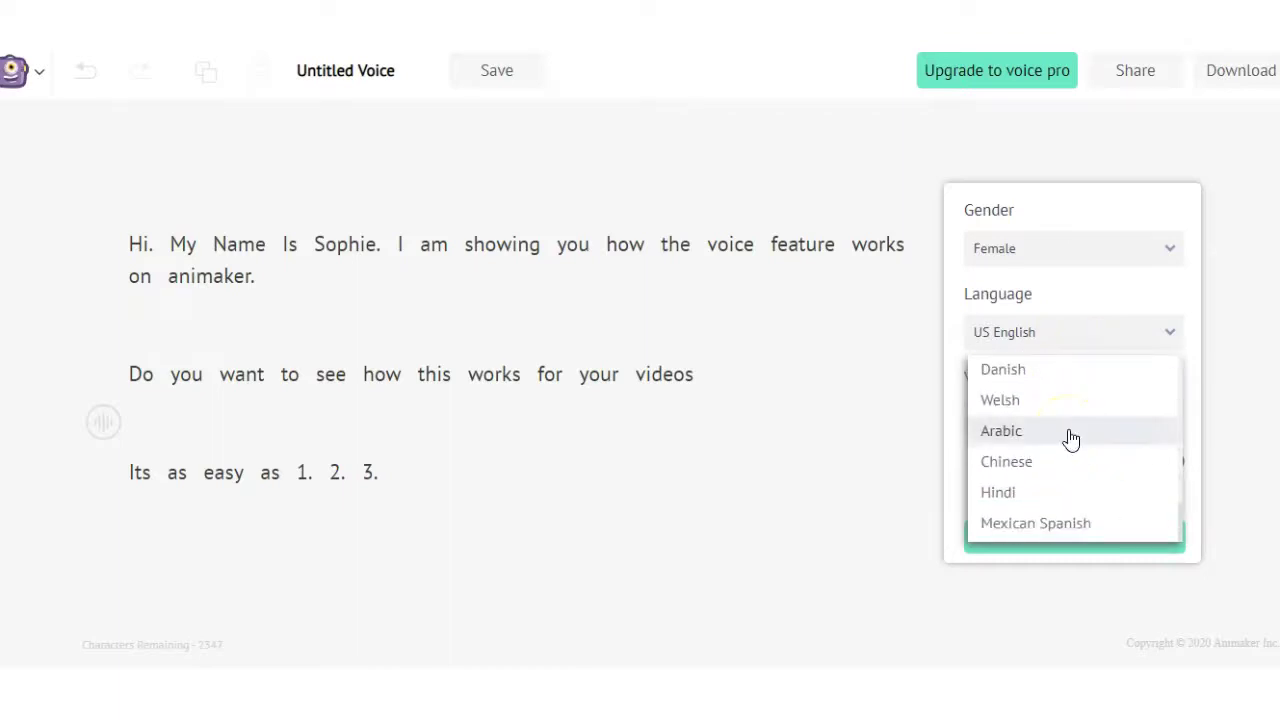
scroll(1072, 438, down, 5)
click(1074, 415)
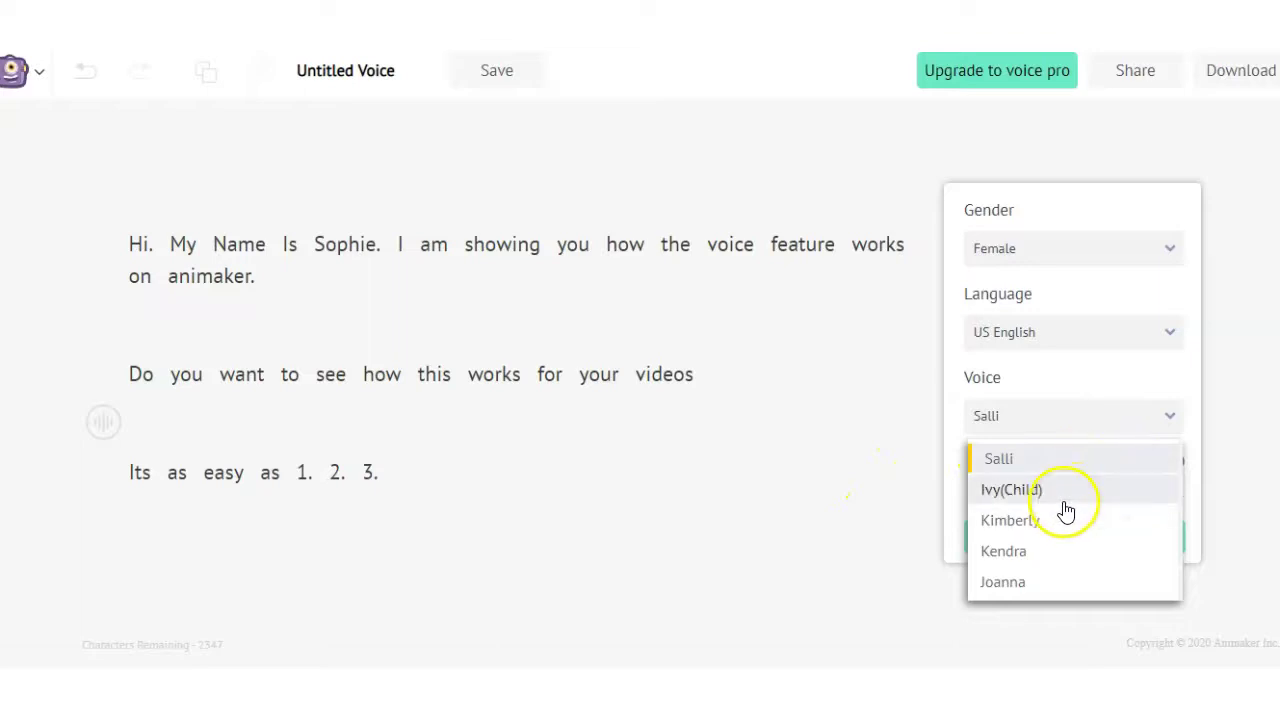
click(1000, 460)
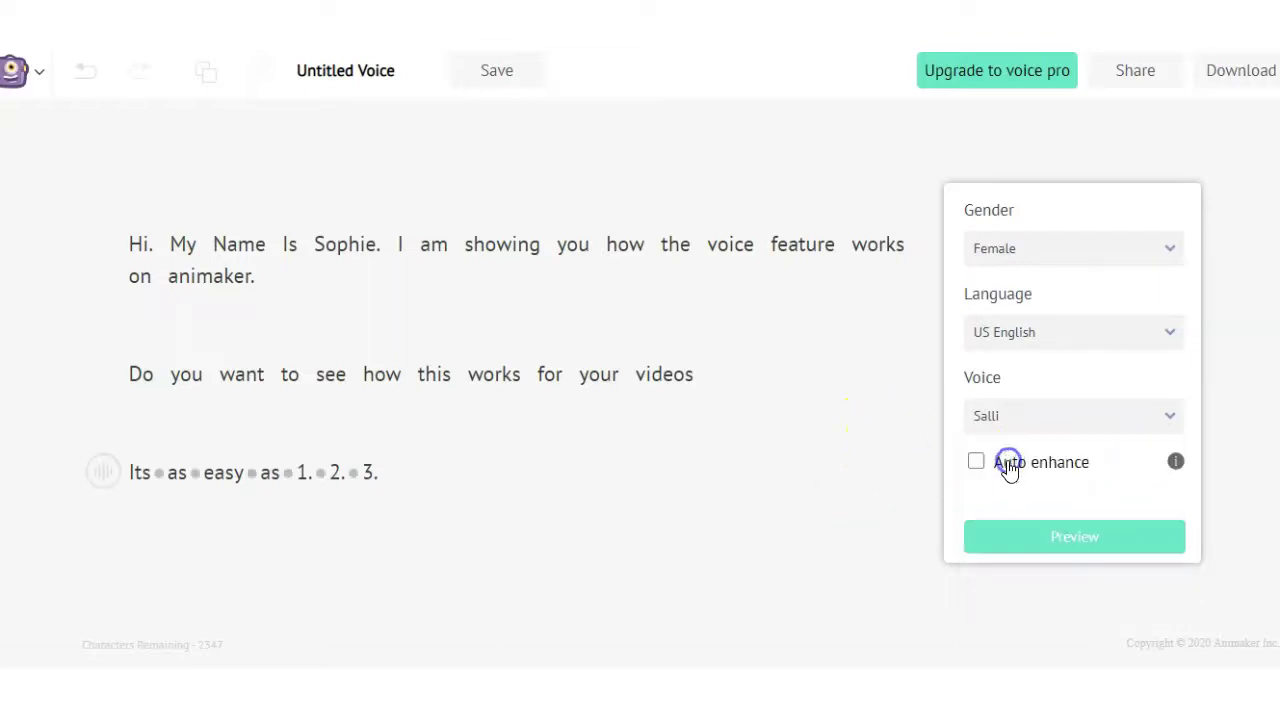
click(975, 461)
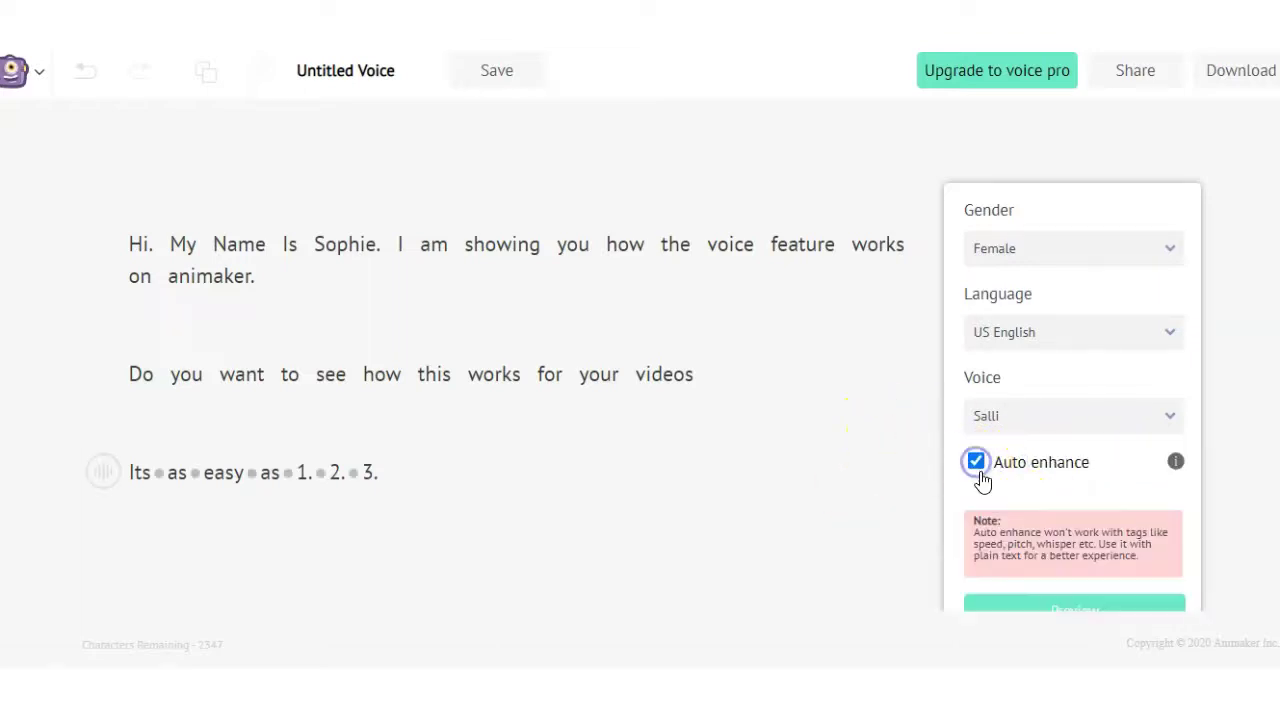
click(1061, 605)
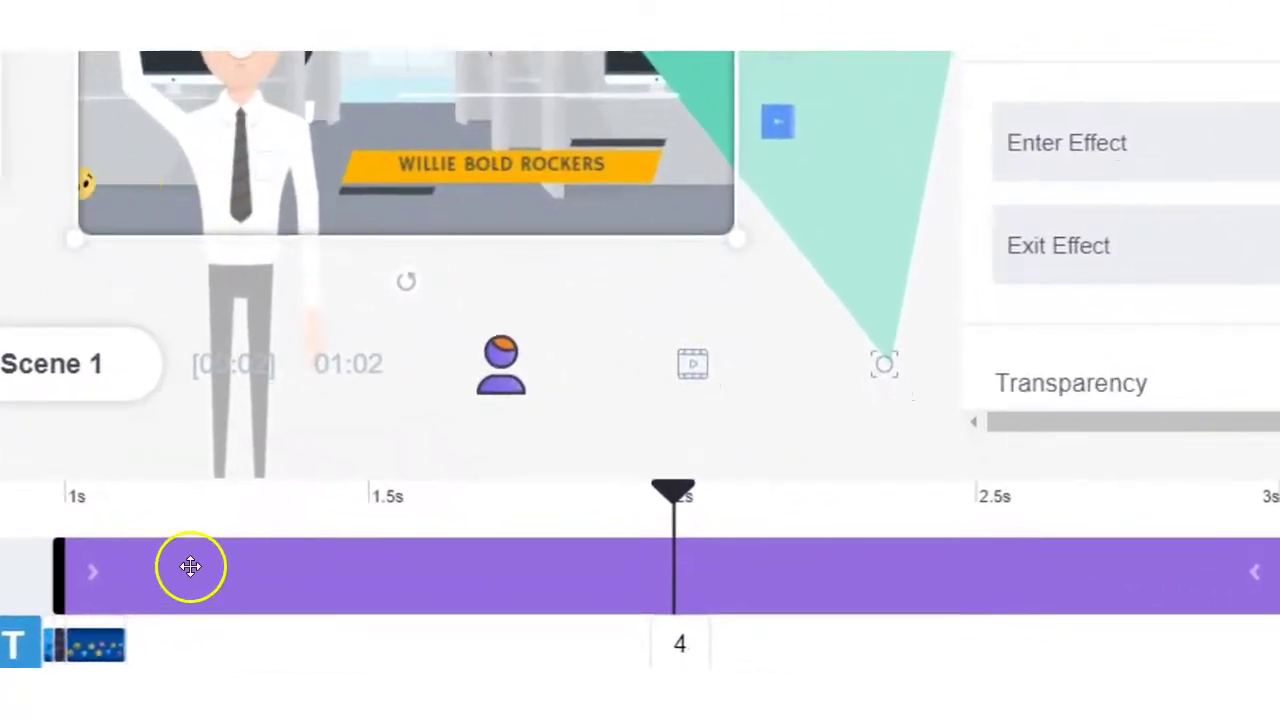
Cycle through the Animation, Scene and Camera timelines, ending on Scene 1's element Animation Timeline
click(502, 375)
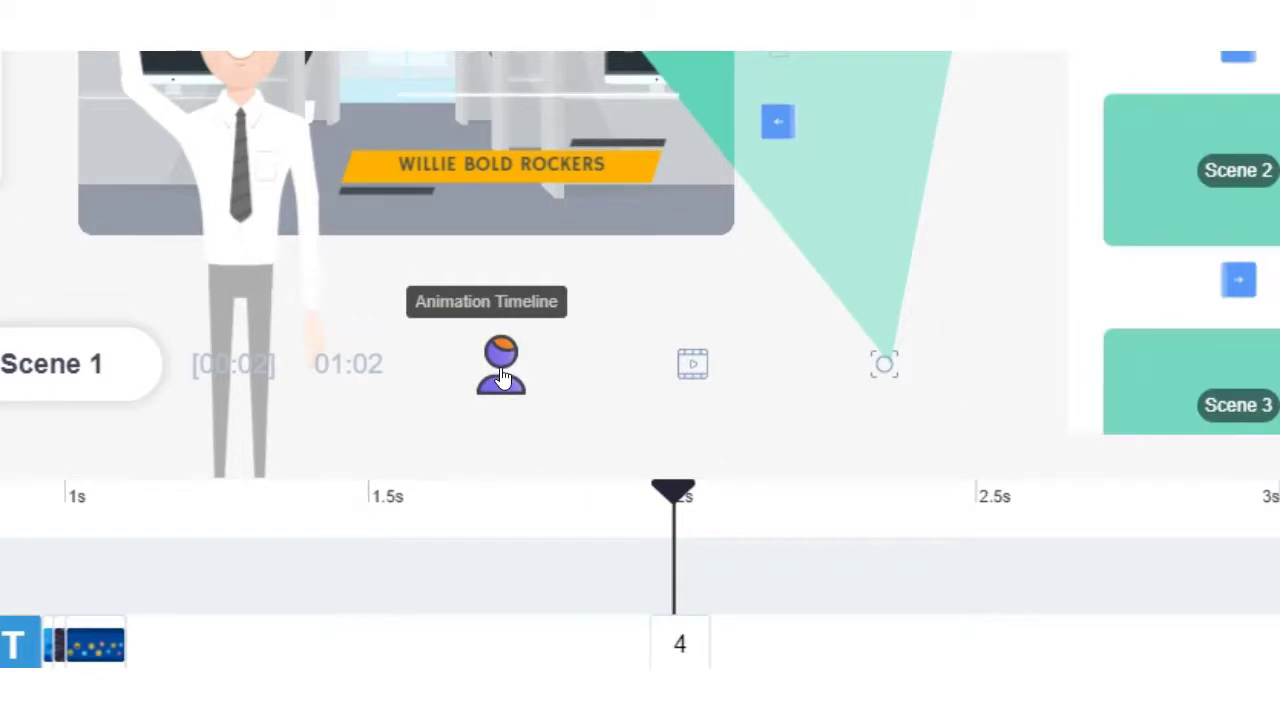
click(692, 364)
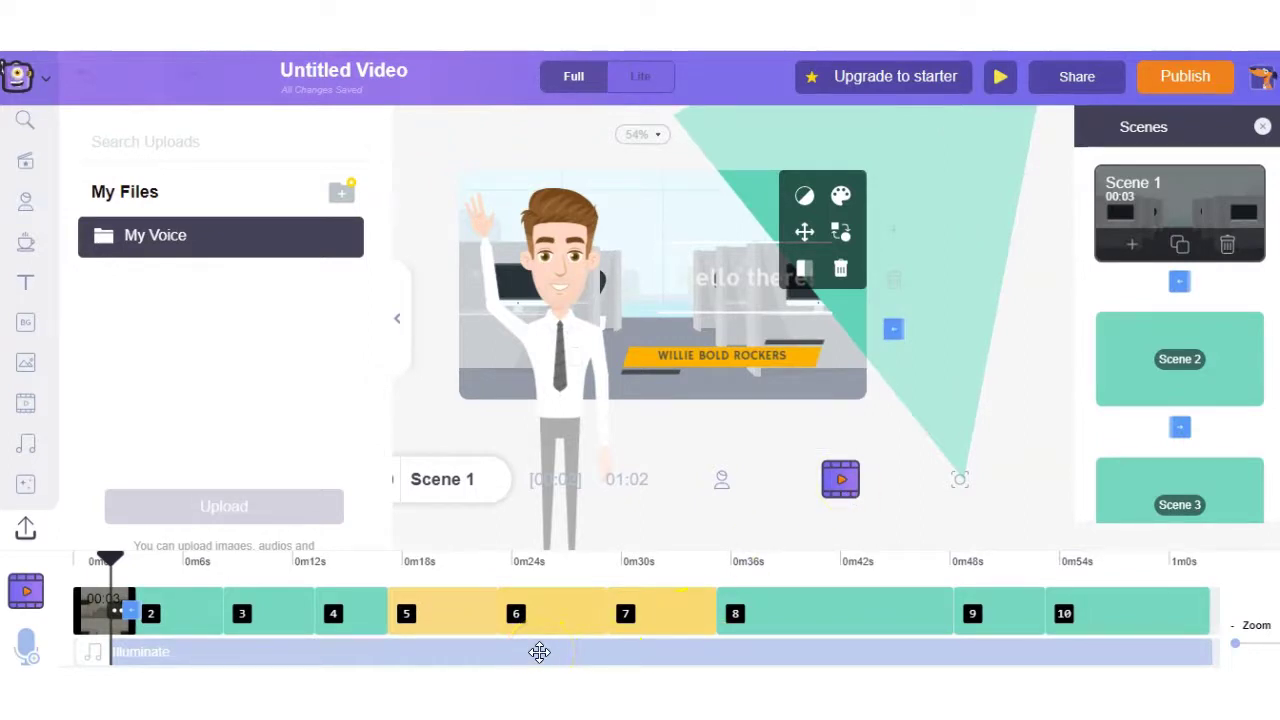
click(959, 480)
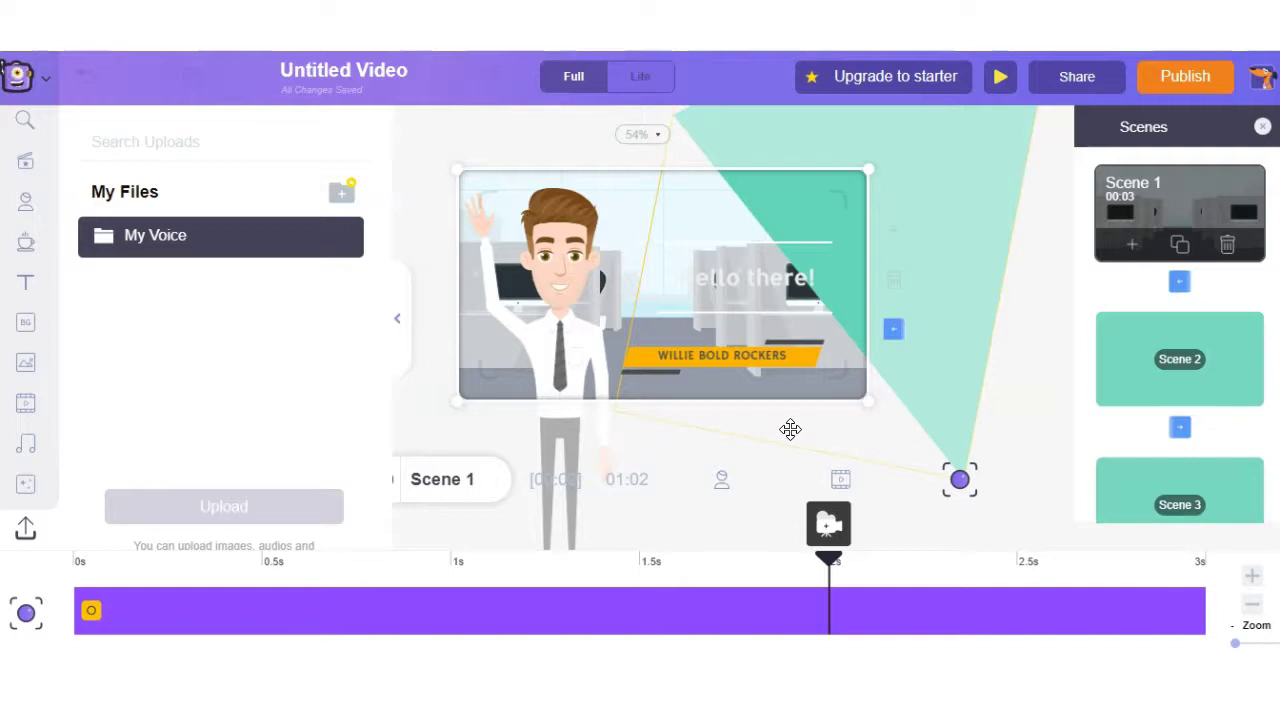
click(722, 482)
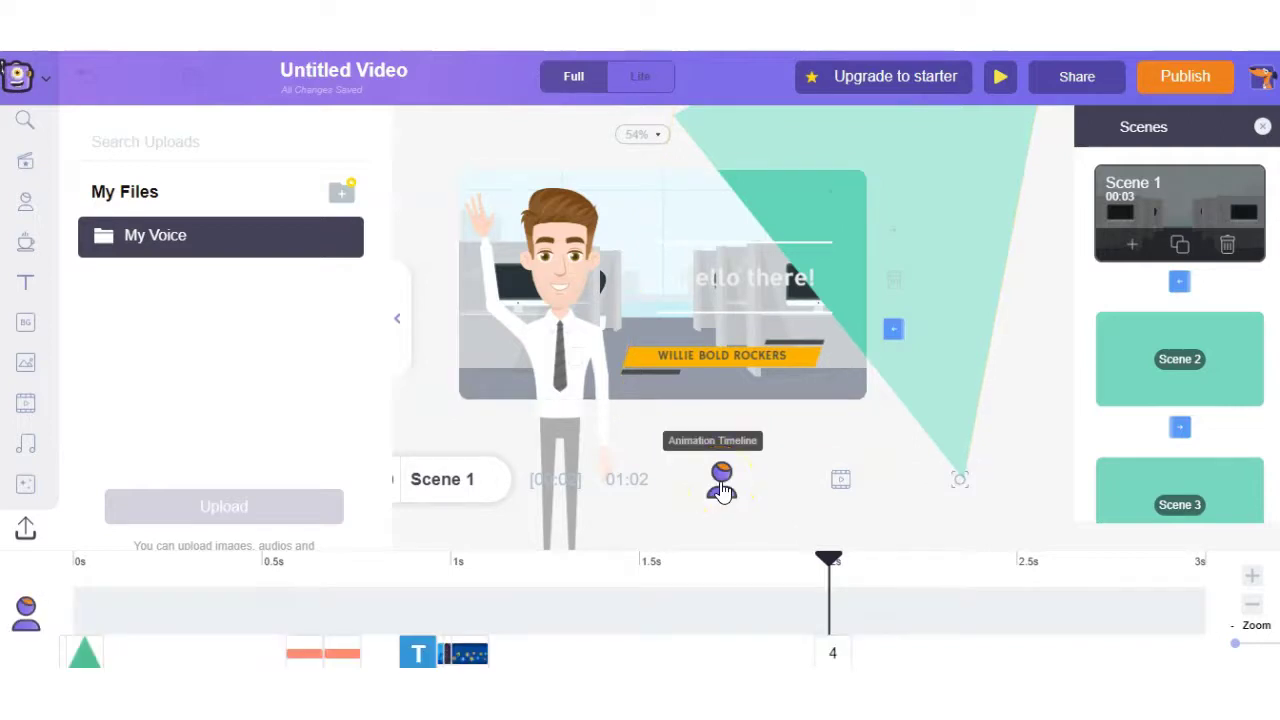
click(843, 483)
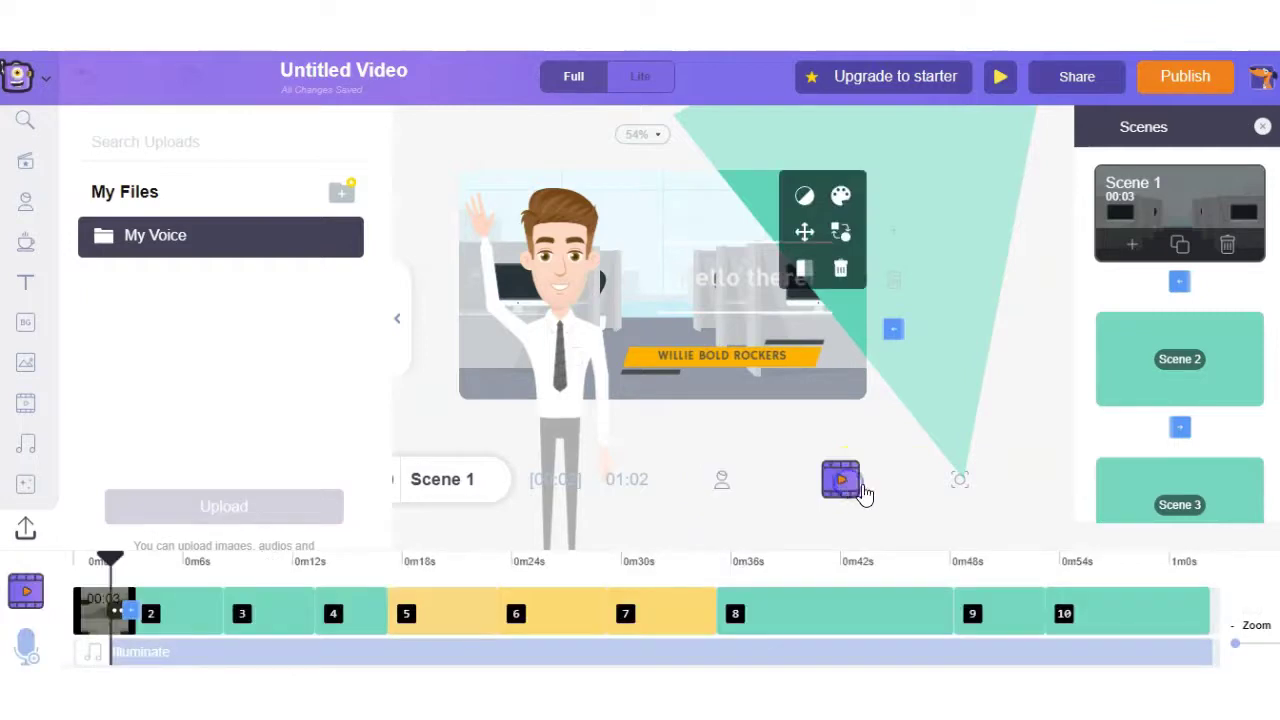
click(957, 488)
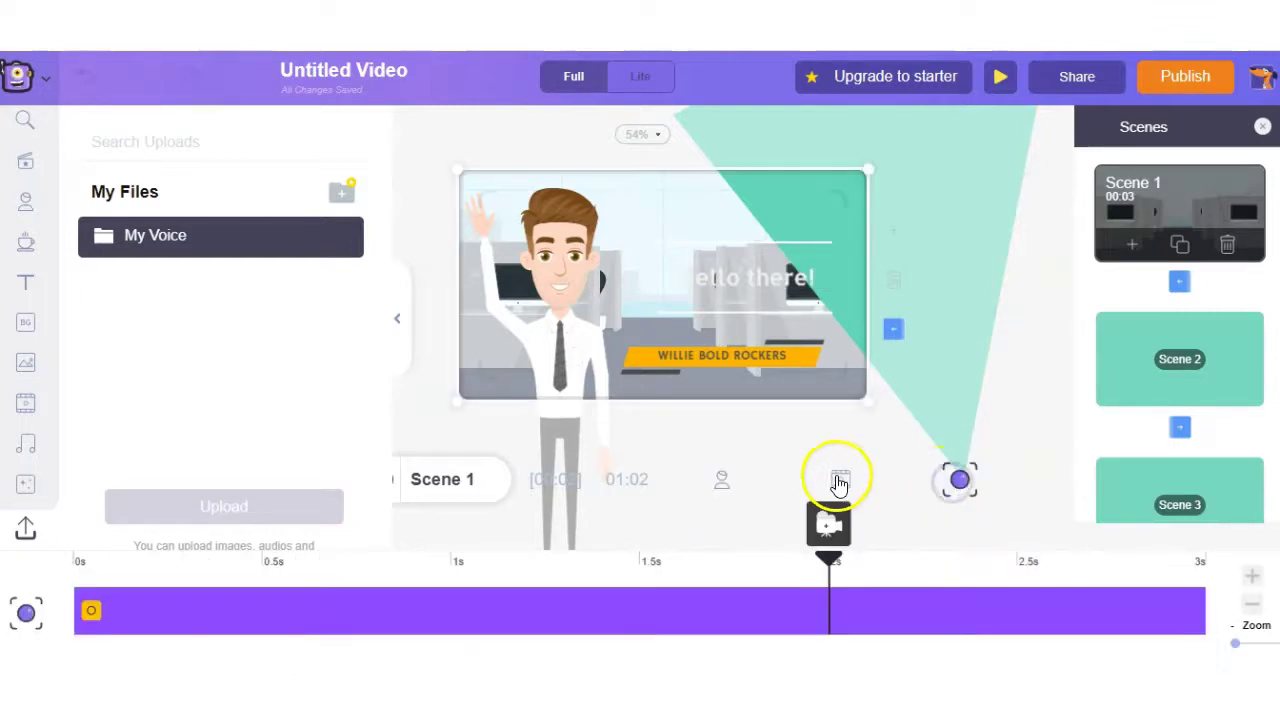
click(838, 484)
click(722, 484)
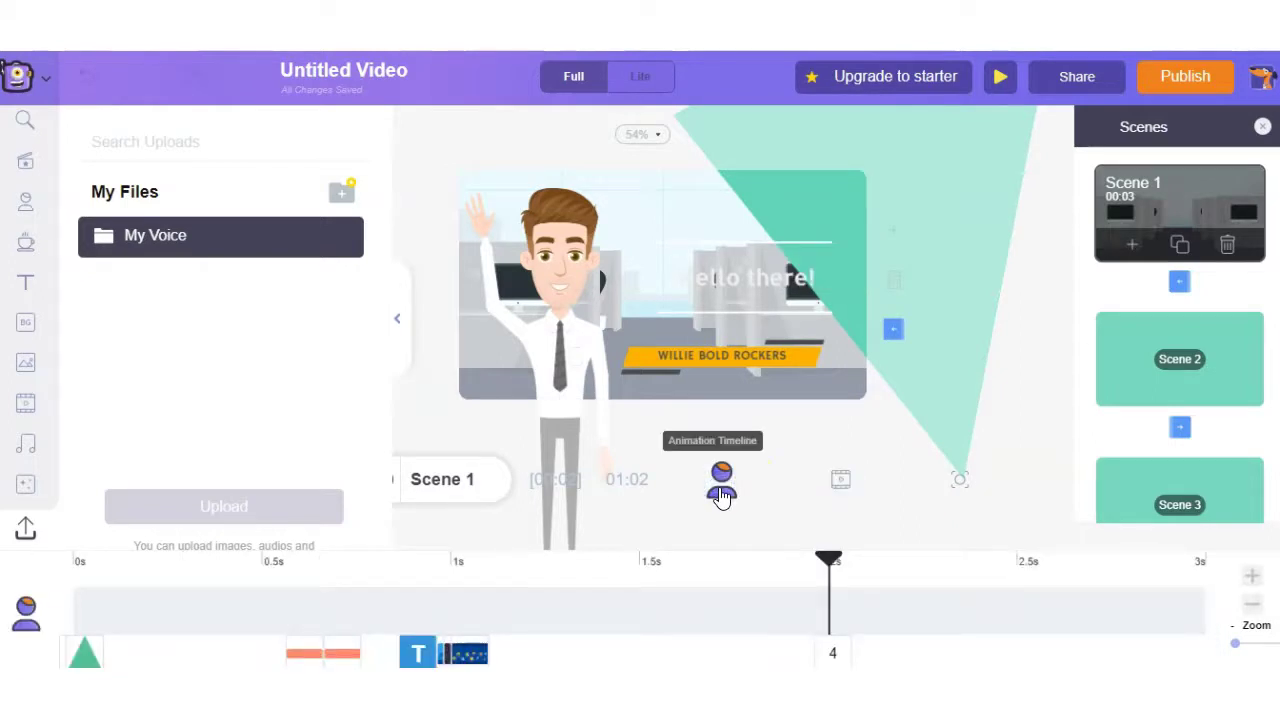
Delete the WILLIE BOLD ROCKERS banner image from Scene 1's grouped clip, keeping the character and Hello there! text
click(700, 360)
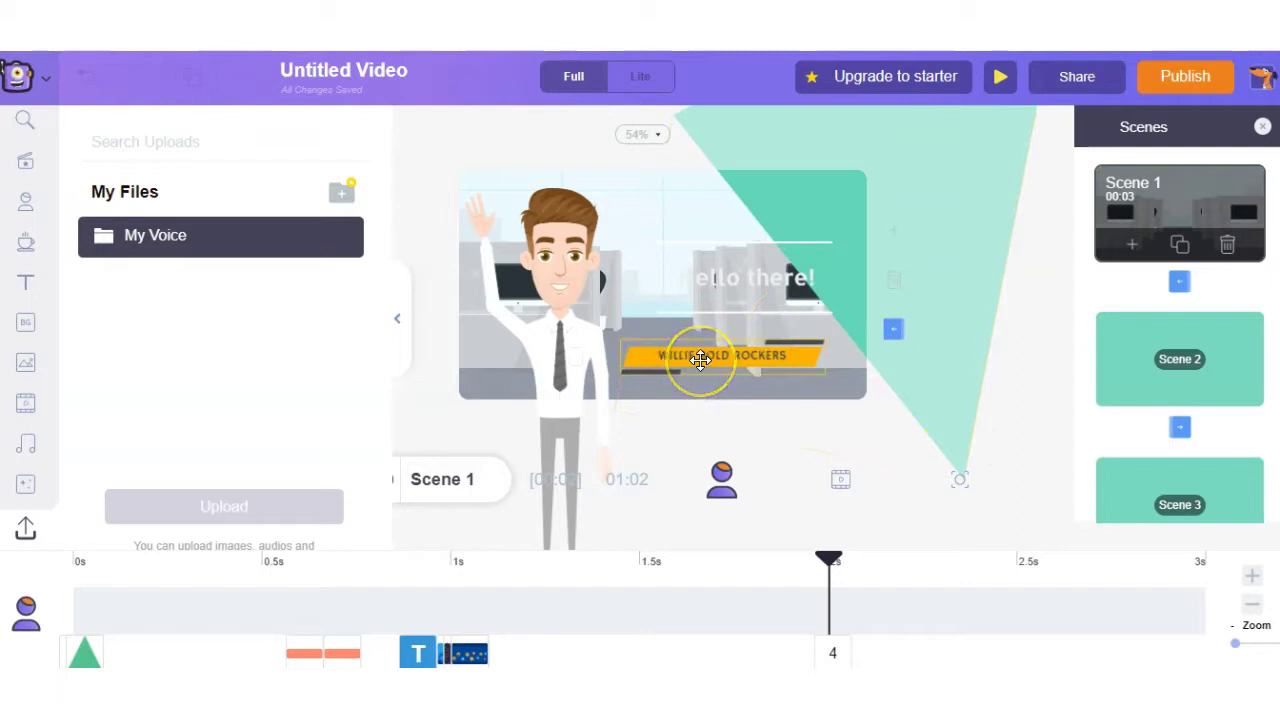
click(462, 654)
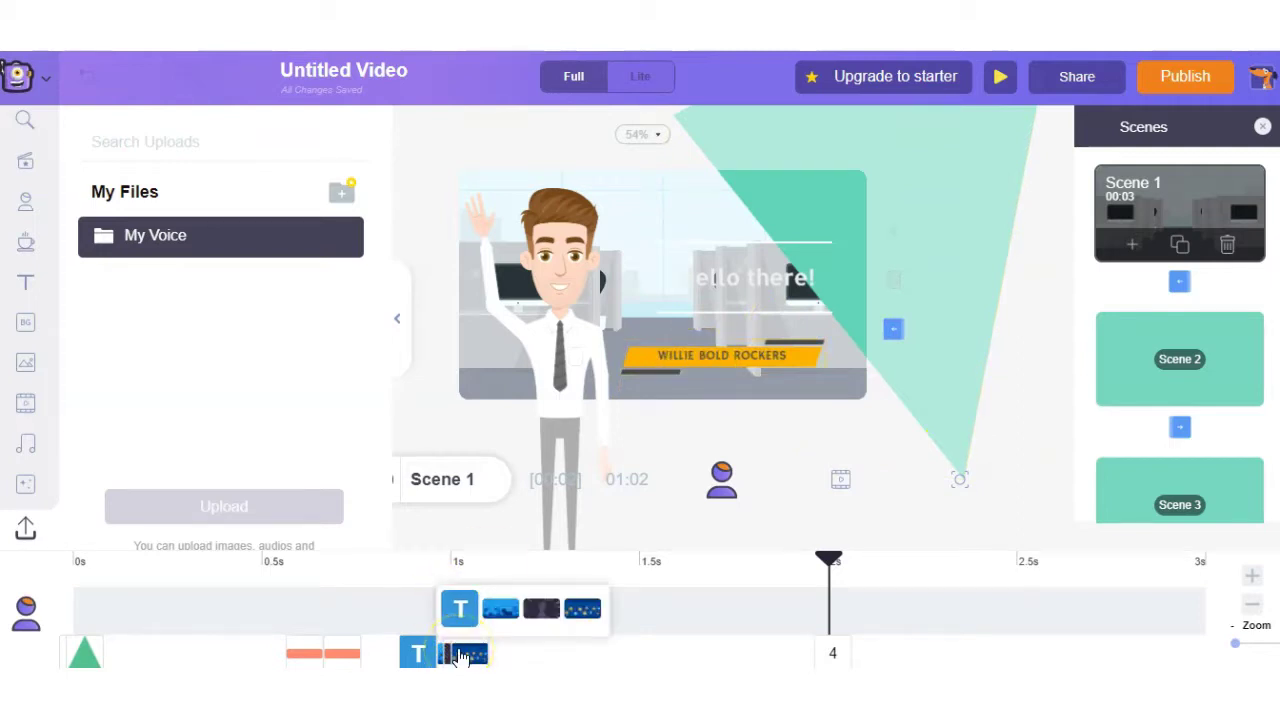
click(574, 609)
click(822, 296)
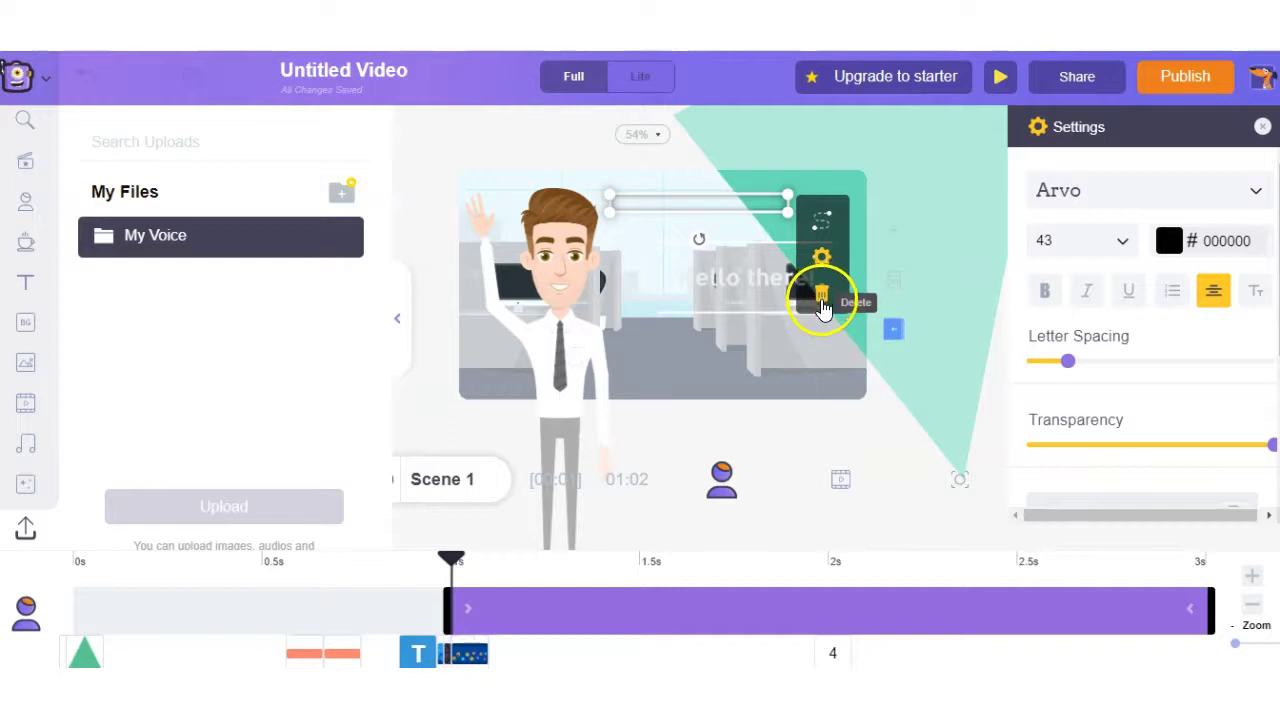
click(457, 654)
click(937, 232)
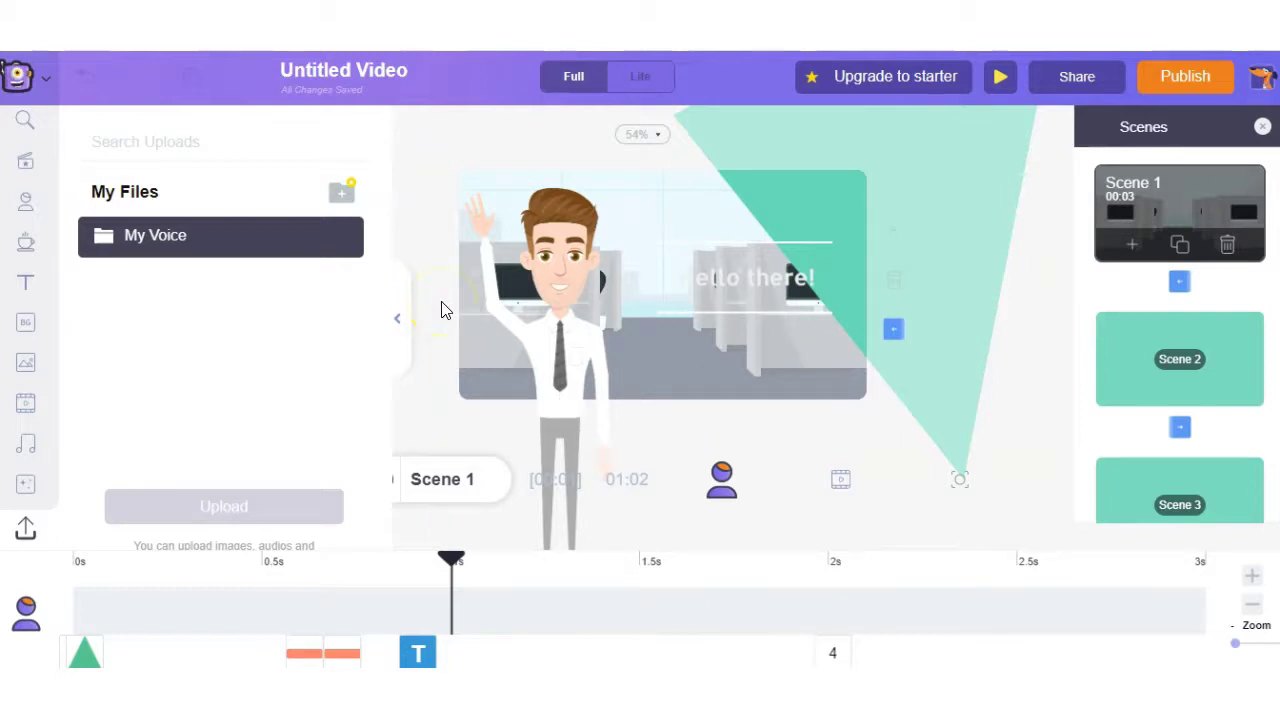
click(607, 363)
Give the character a synced text-to-speech voice-over saying 'Hello there' in the Matthew US English voice, then preview it
click(557, 391)
click(1037, 357)
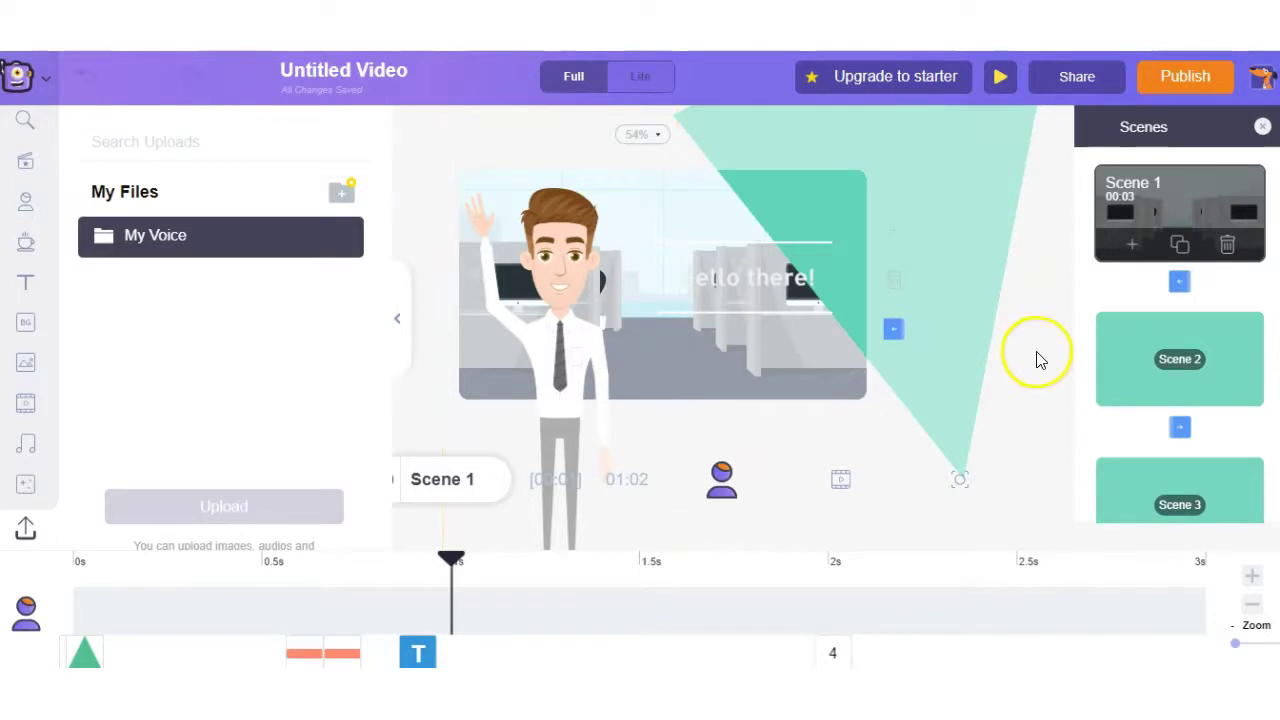
click(501, 363)
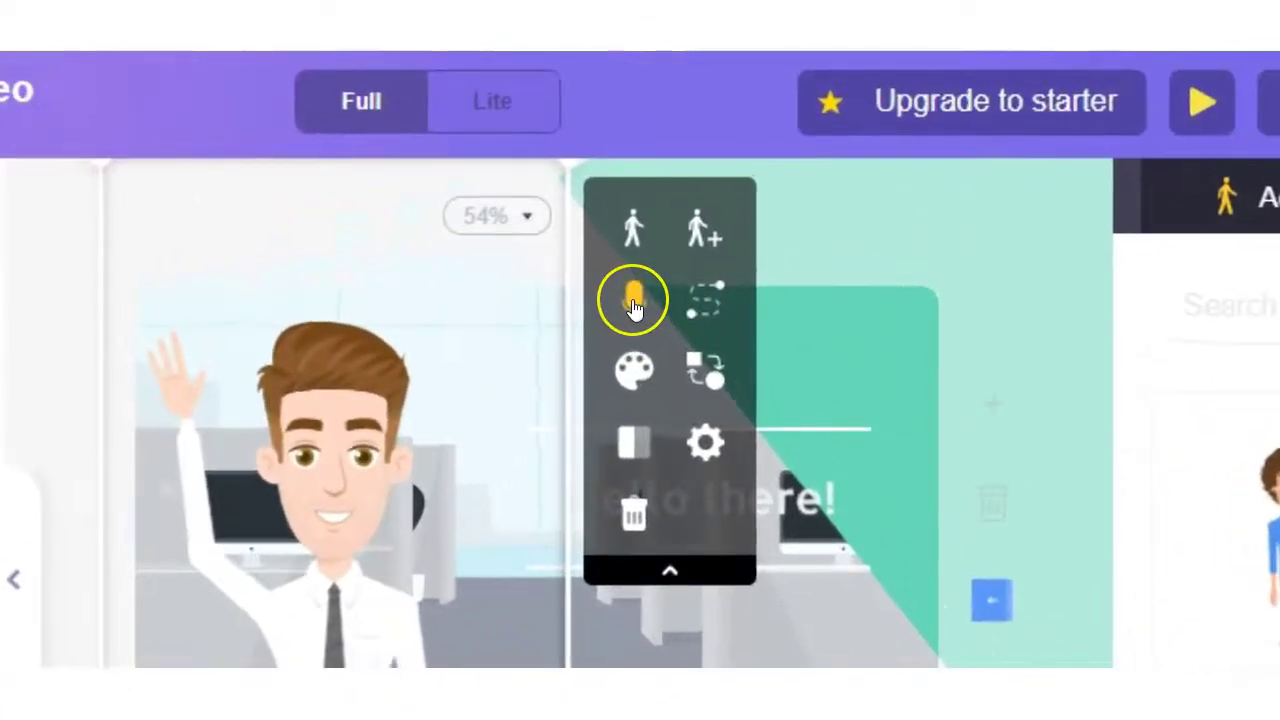
click(634, 302)
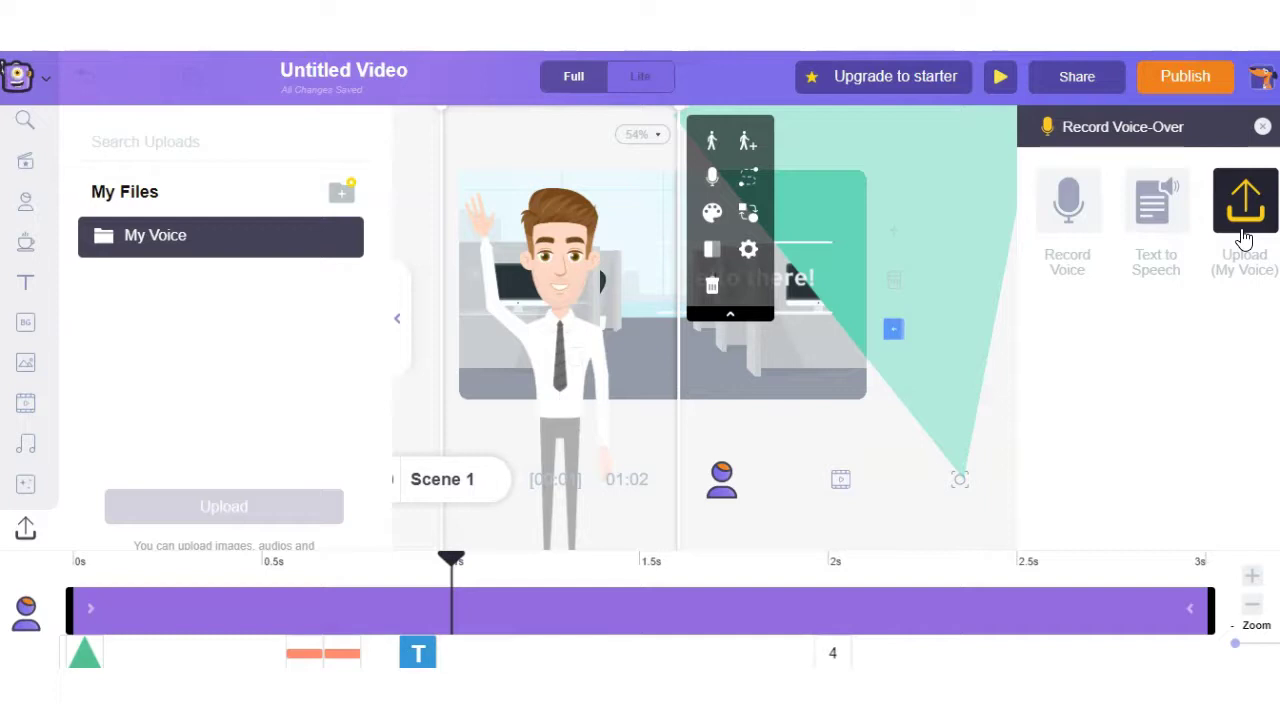
click(1155, 213)
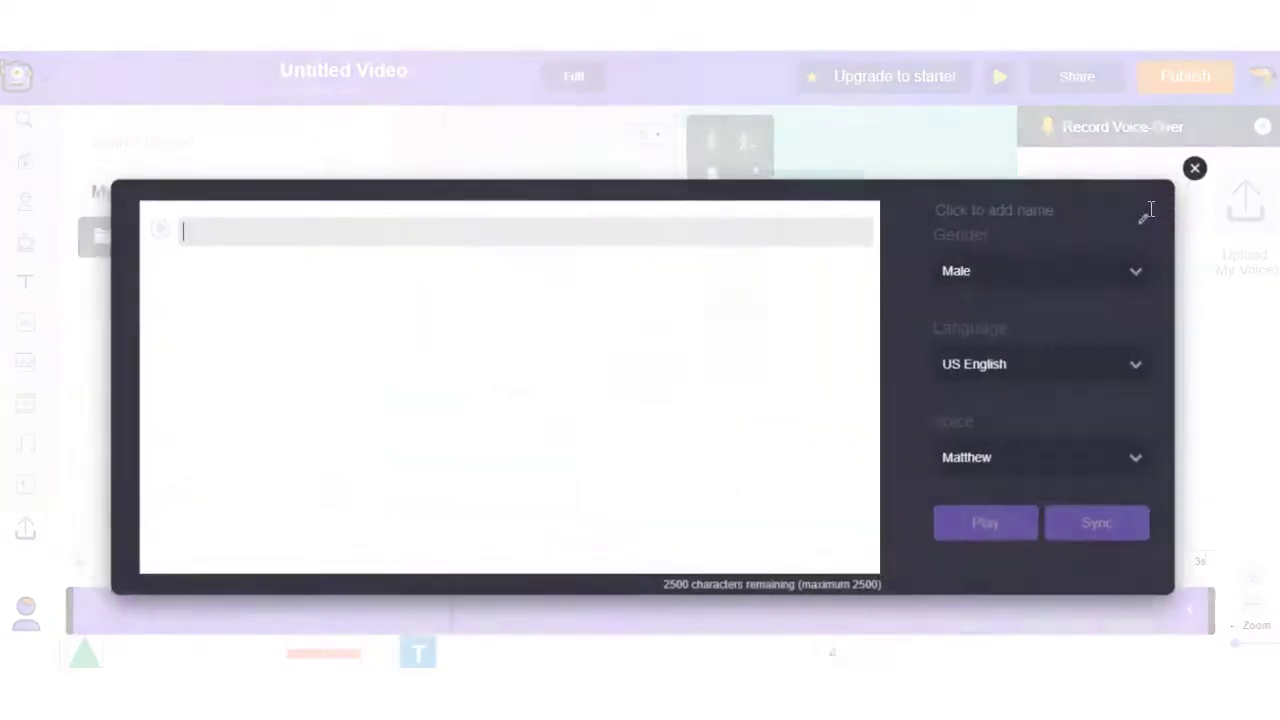
text(Hello there)
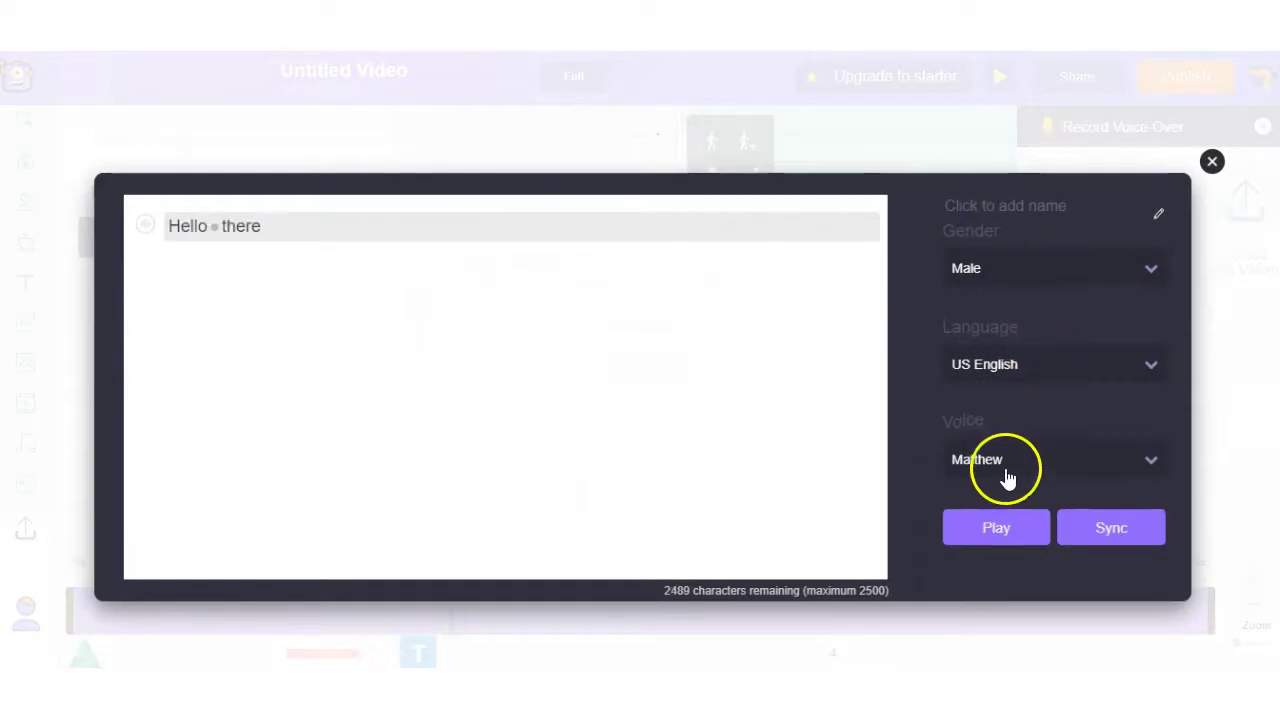
click(1100, 527)
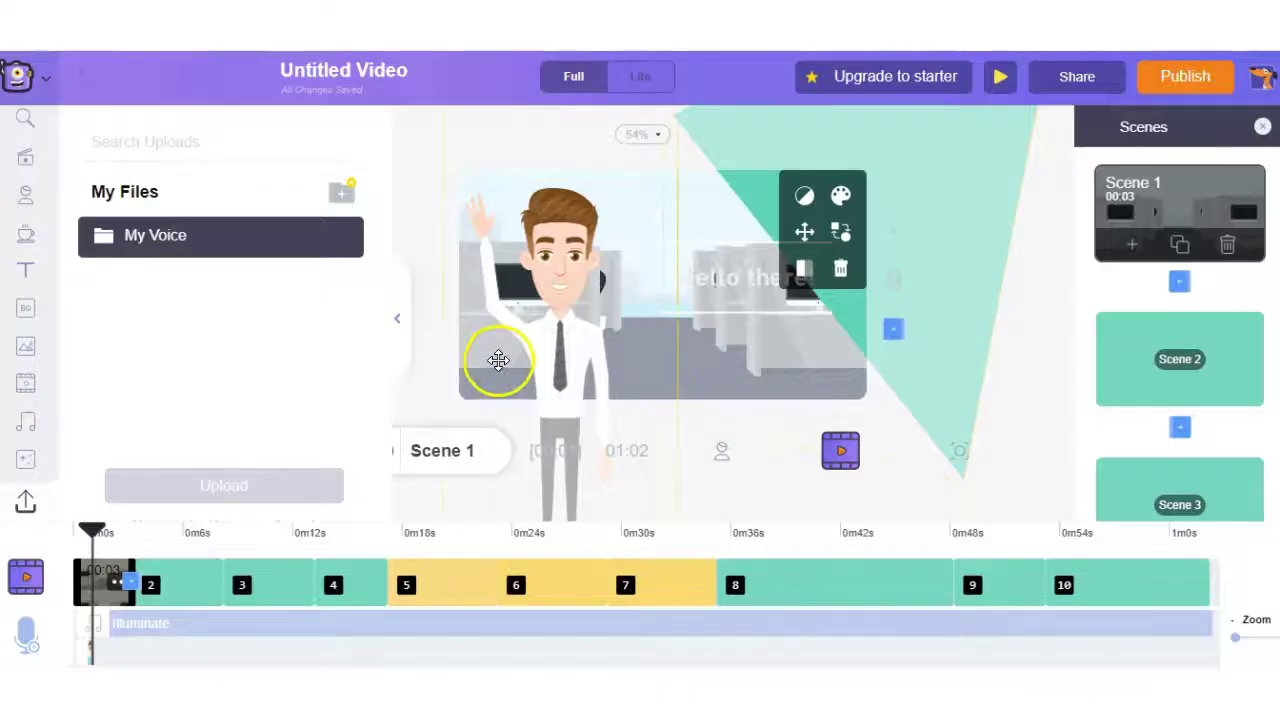
click(400, 320)
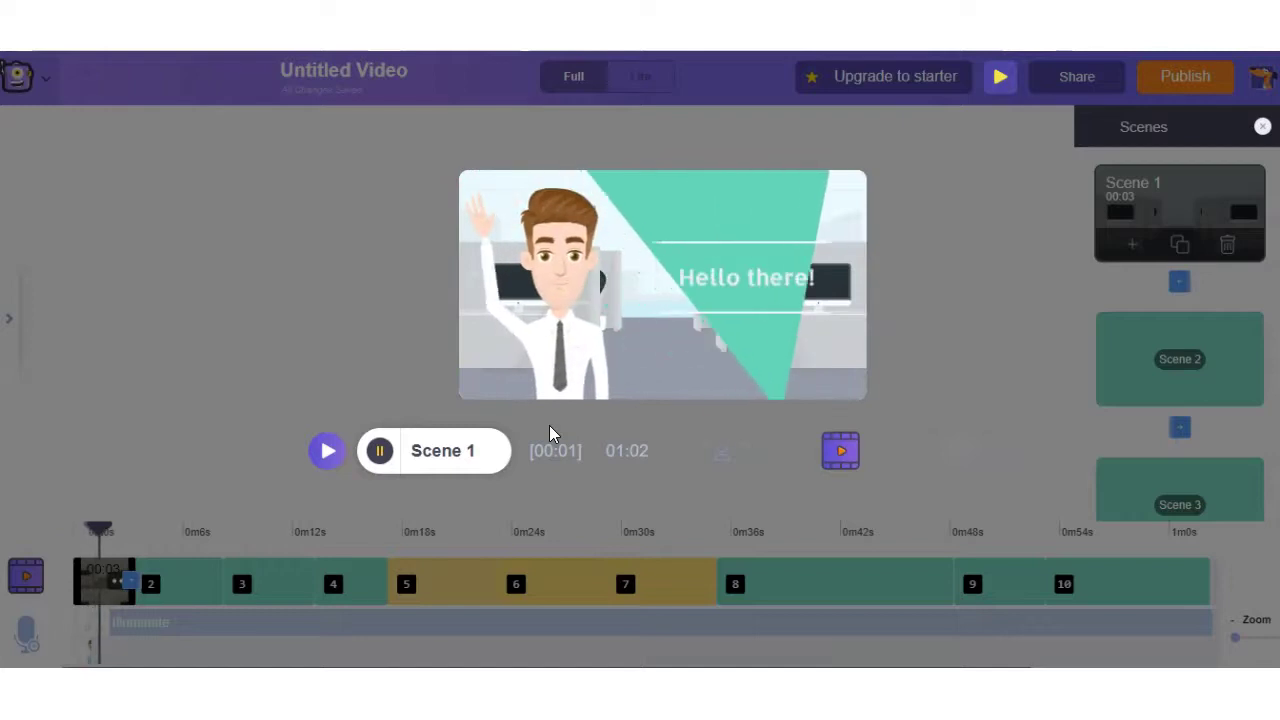
Stop the preview, switch to Scene 2, and select its character
click(400, 450)
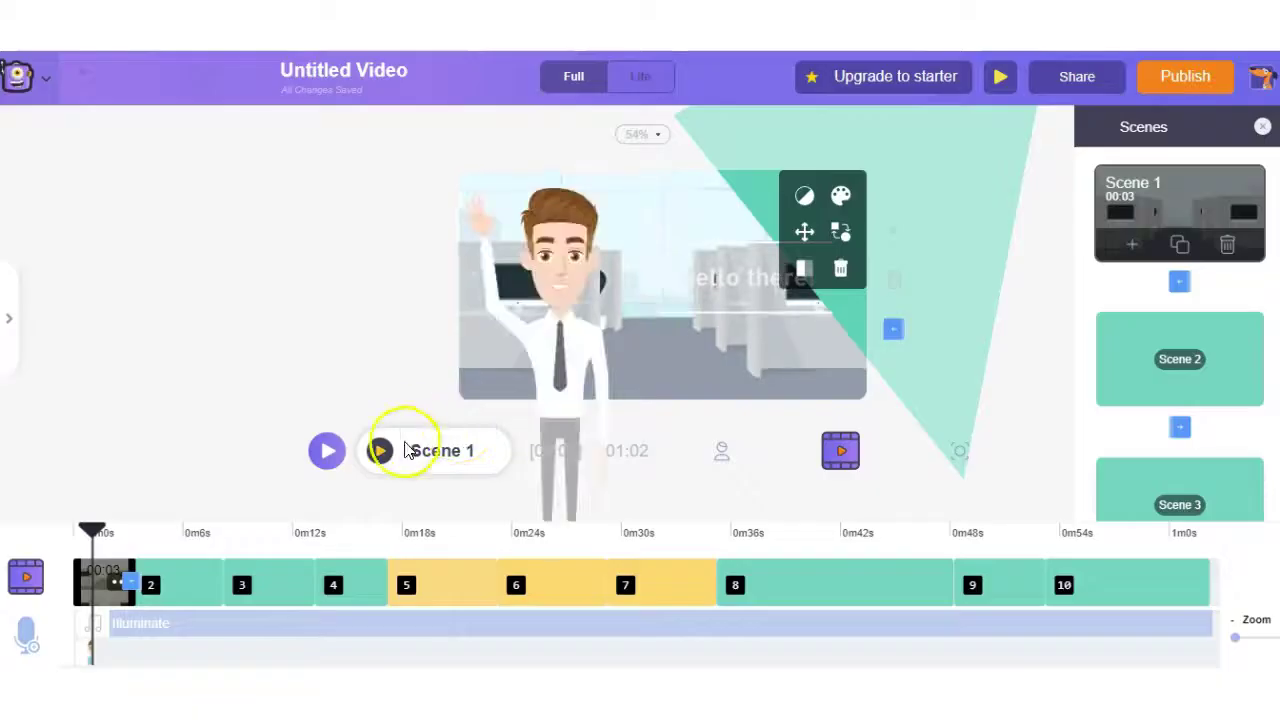
click(176, 582)
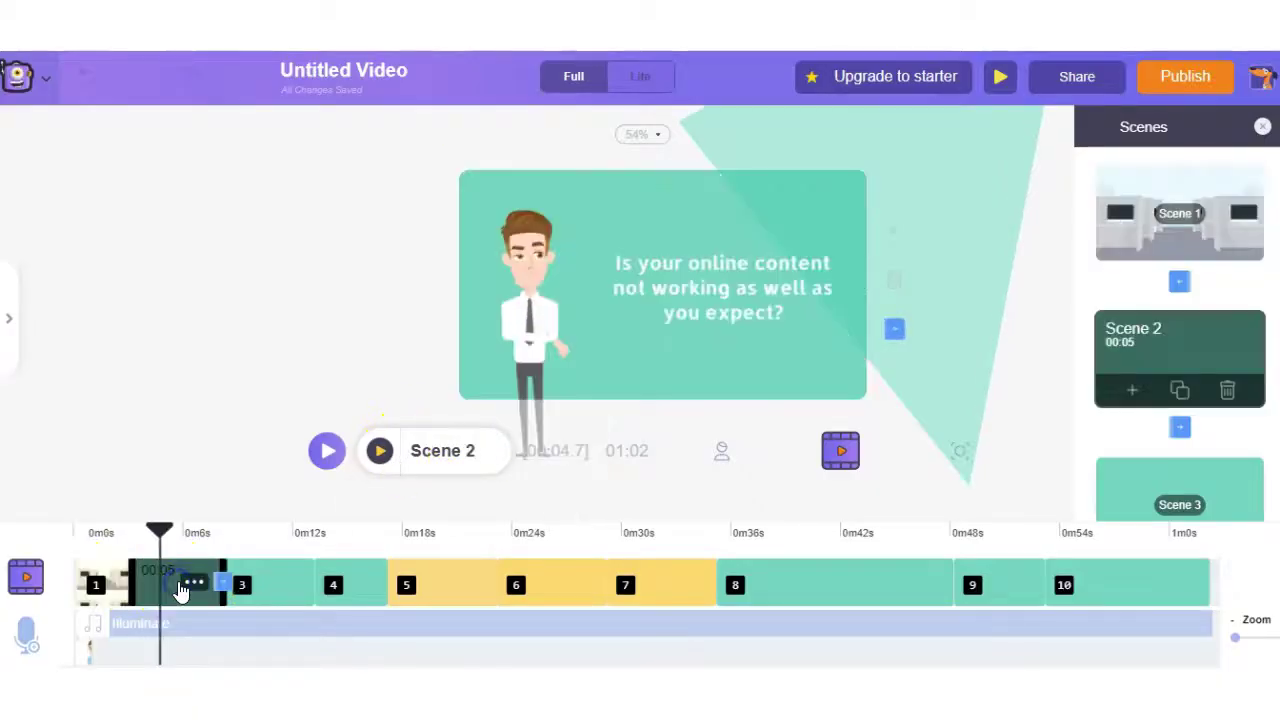
double_click(680, 285)
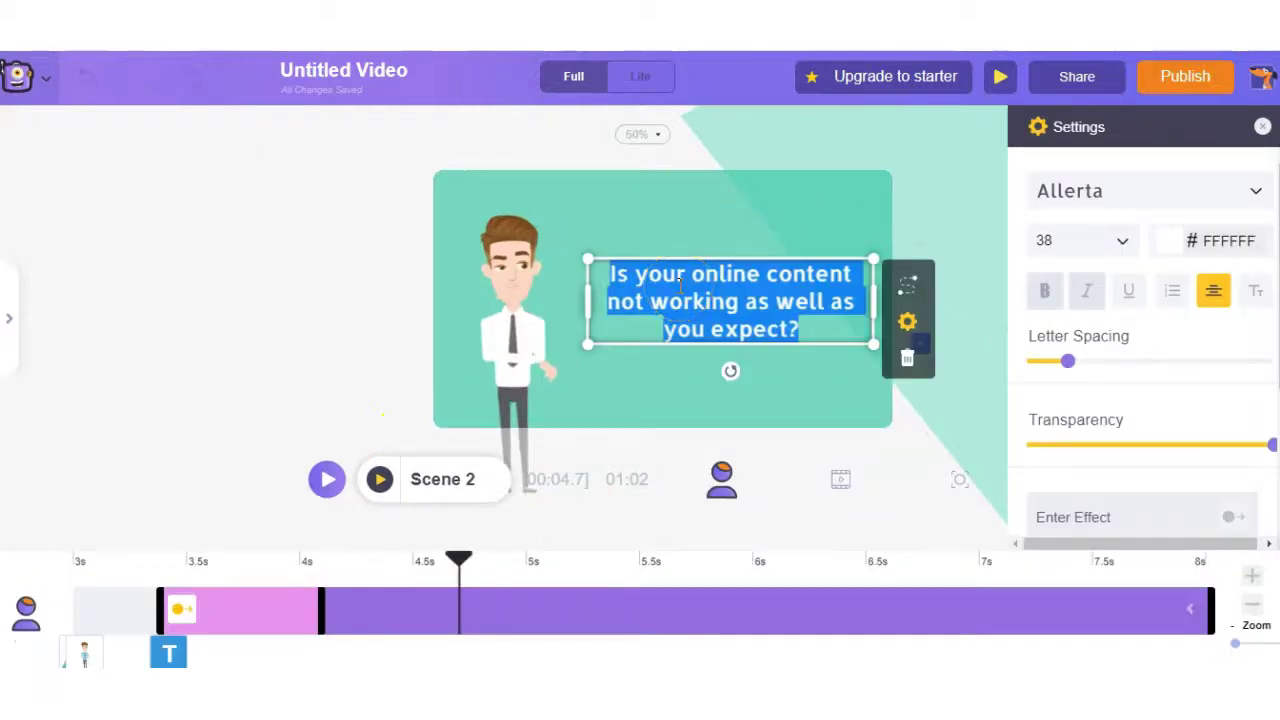
click(486, 277)
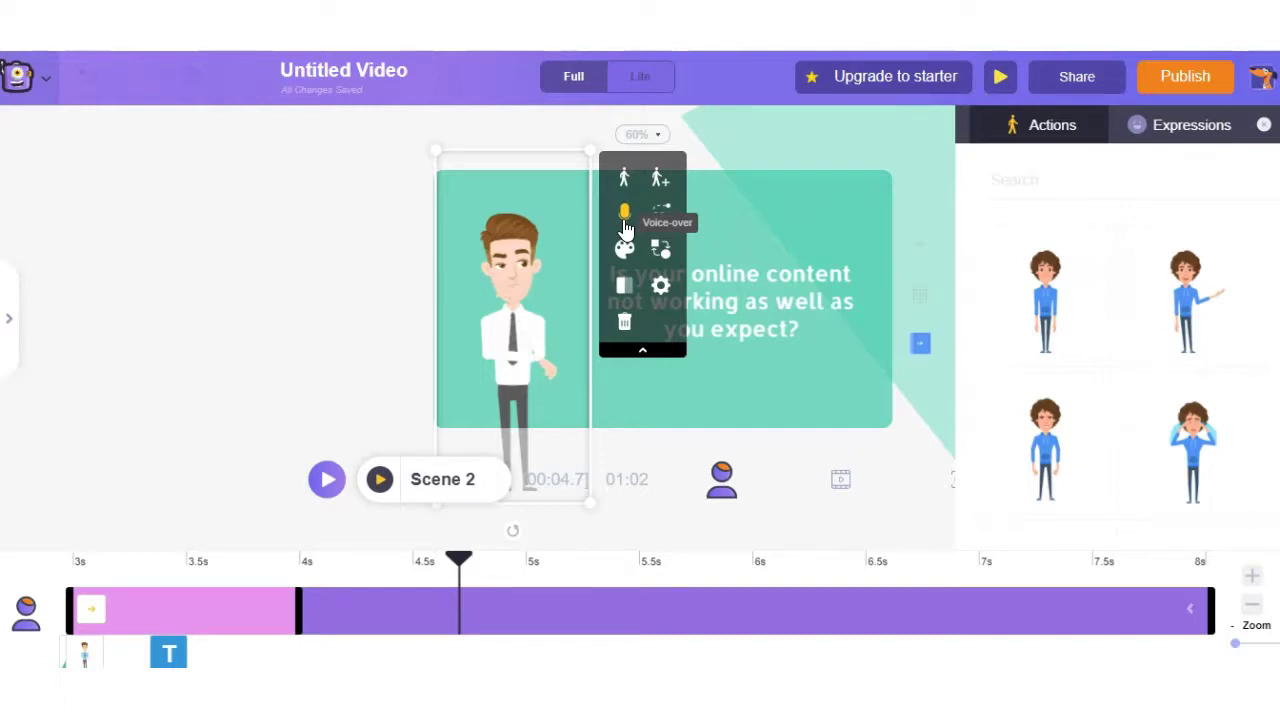
Add a text-to-speech voice-over: 'Is your online content not working as well as you would expect?'
click(624, 220)
click(1166, 228)
text(Is your online content not working as well as you would expect?)
click(1109, 526)
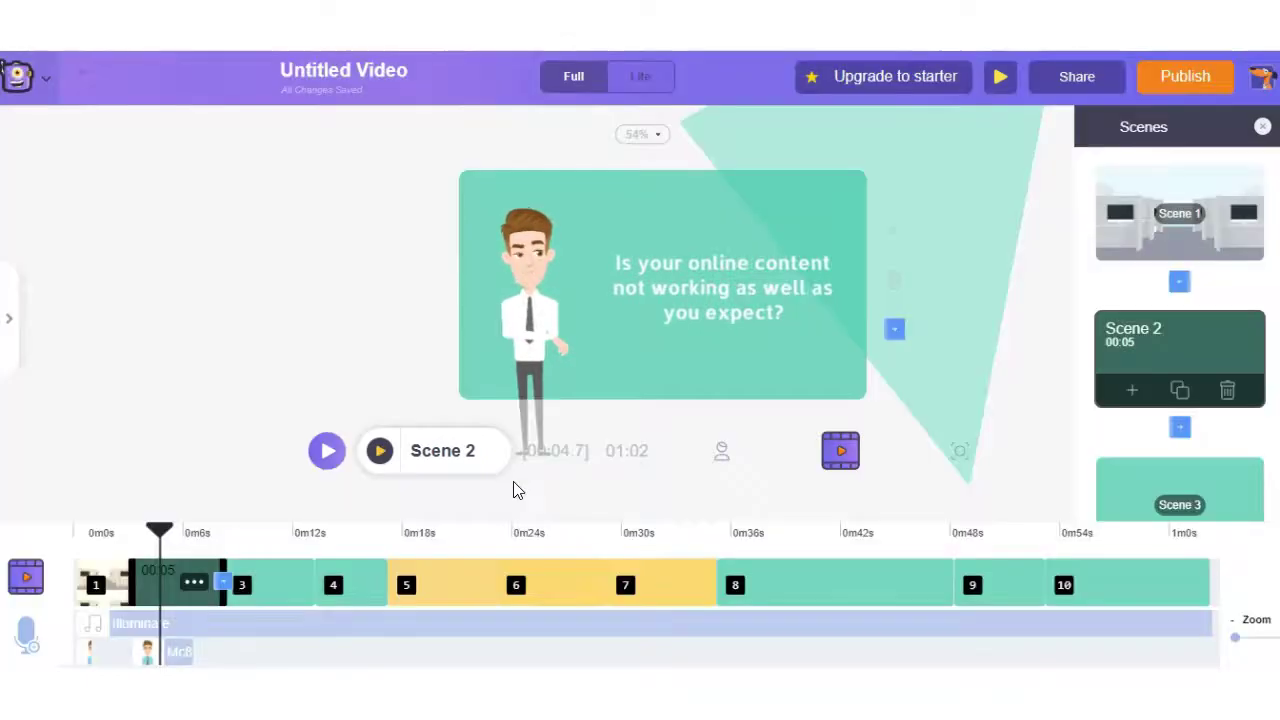
Add a new blank Scene 11 after Scene 10
click(271, 585)
click(336, 590)
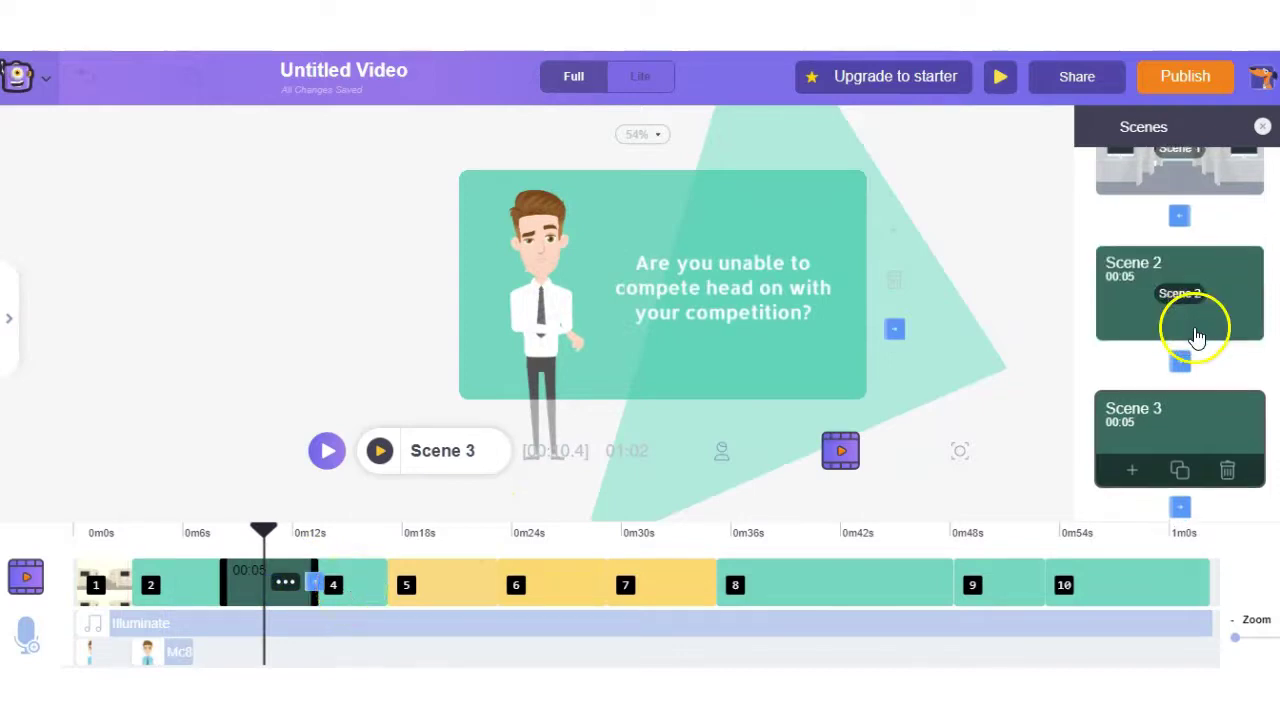
scroll(1194, 334, down, 10)
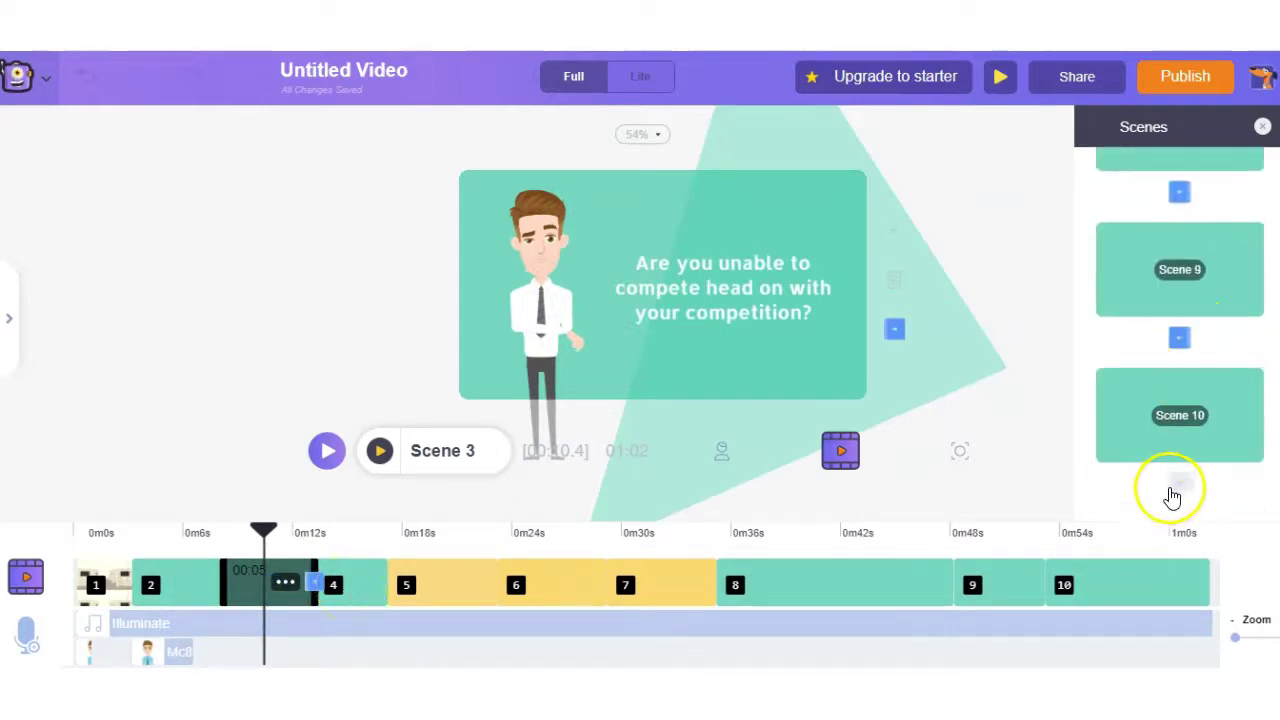
click(1179, 485)
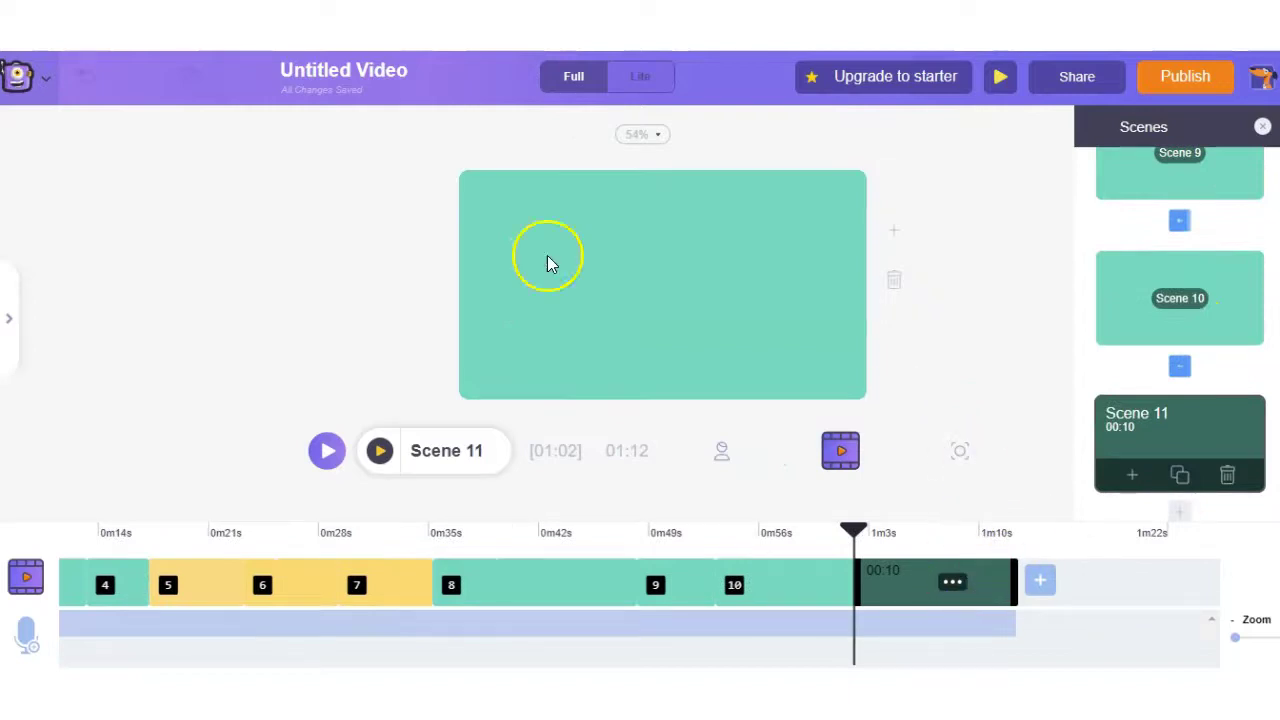
click(548, 262)
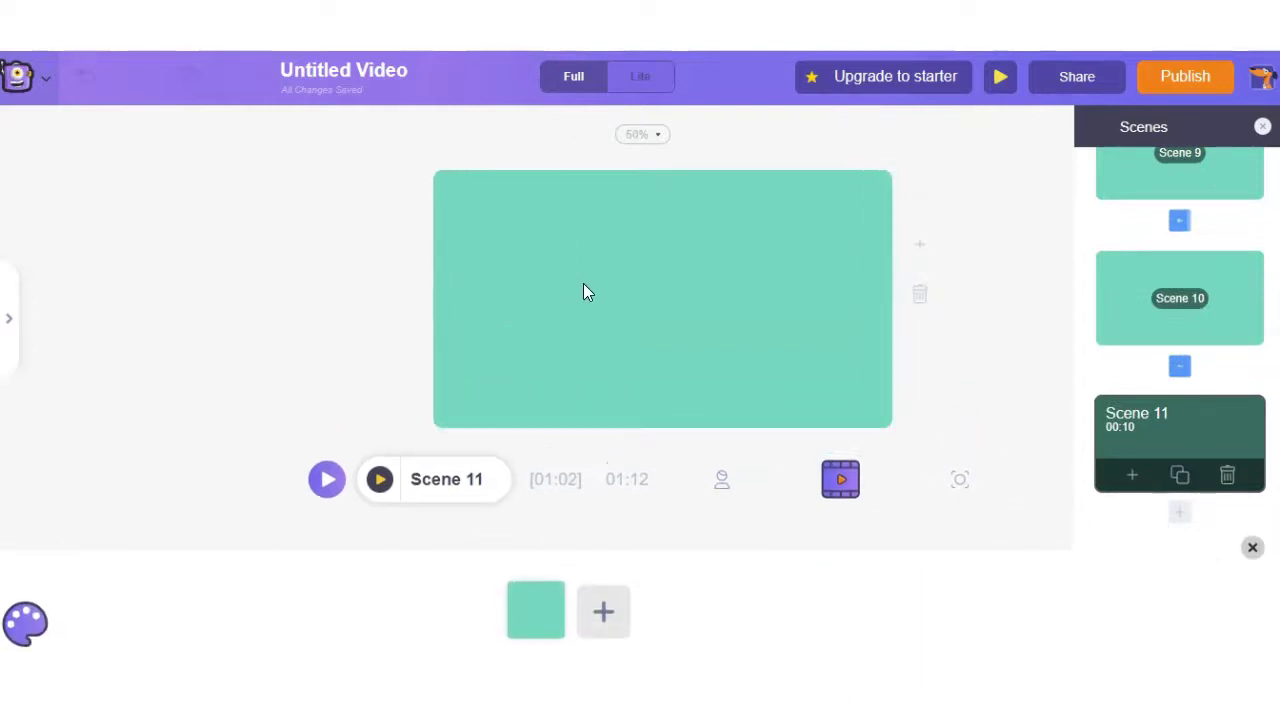
Place the curly-haired navy-hoodie character in the scene, enlarge it, and move it up-left
click(12, 312)
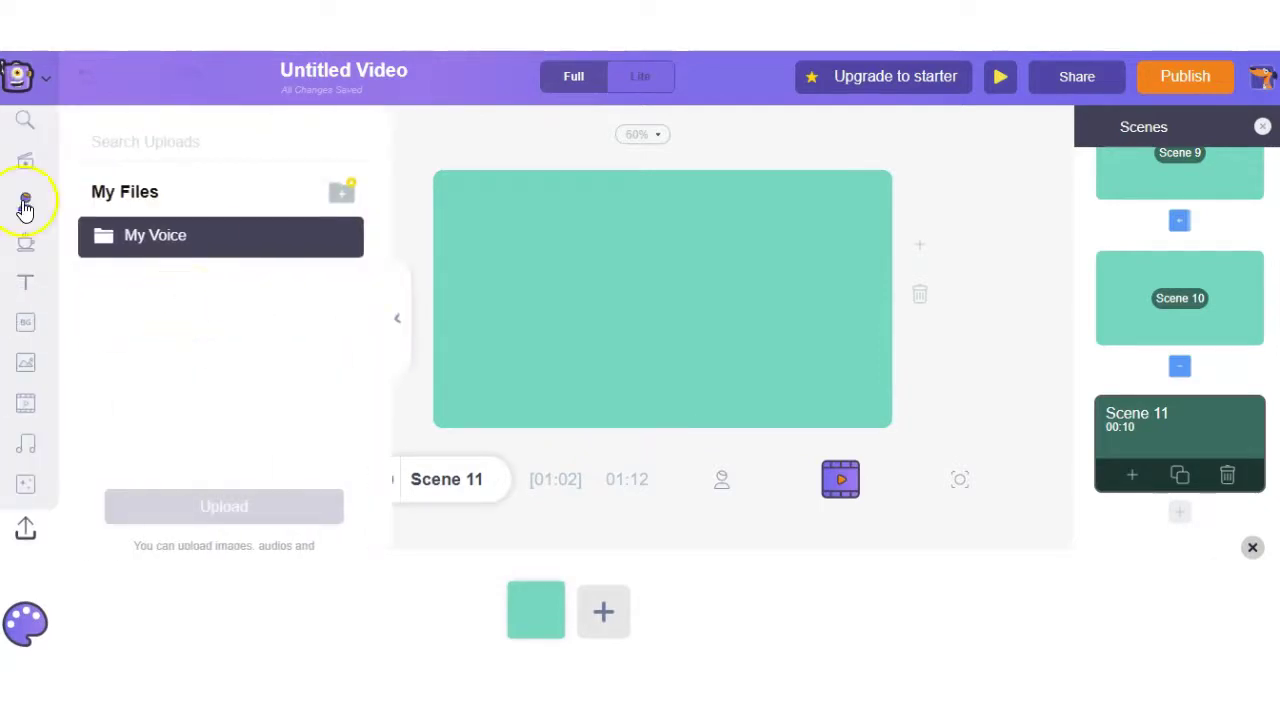
click(24, 205)
scroll(246, 370, down, 2)
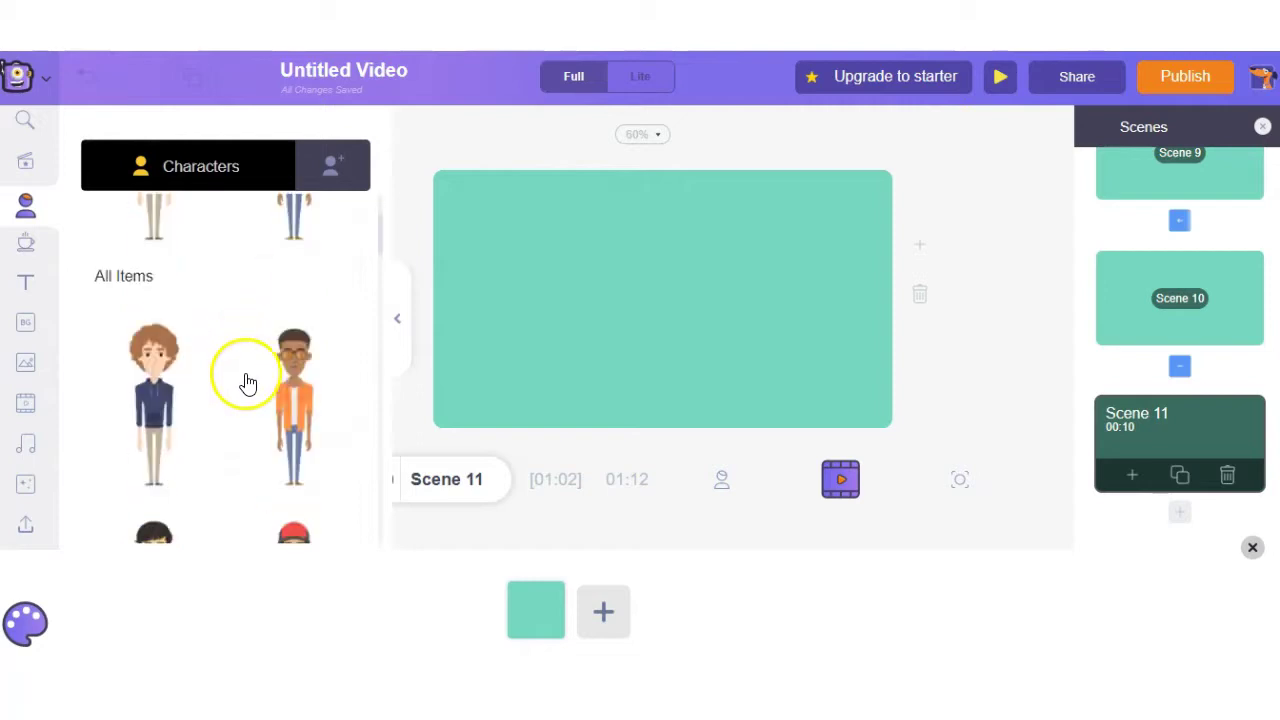
click(151, 382)
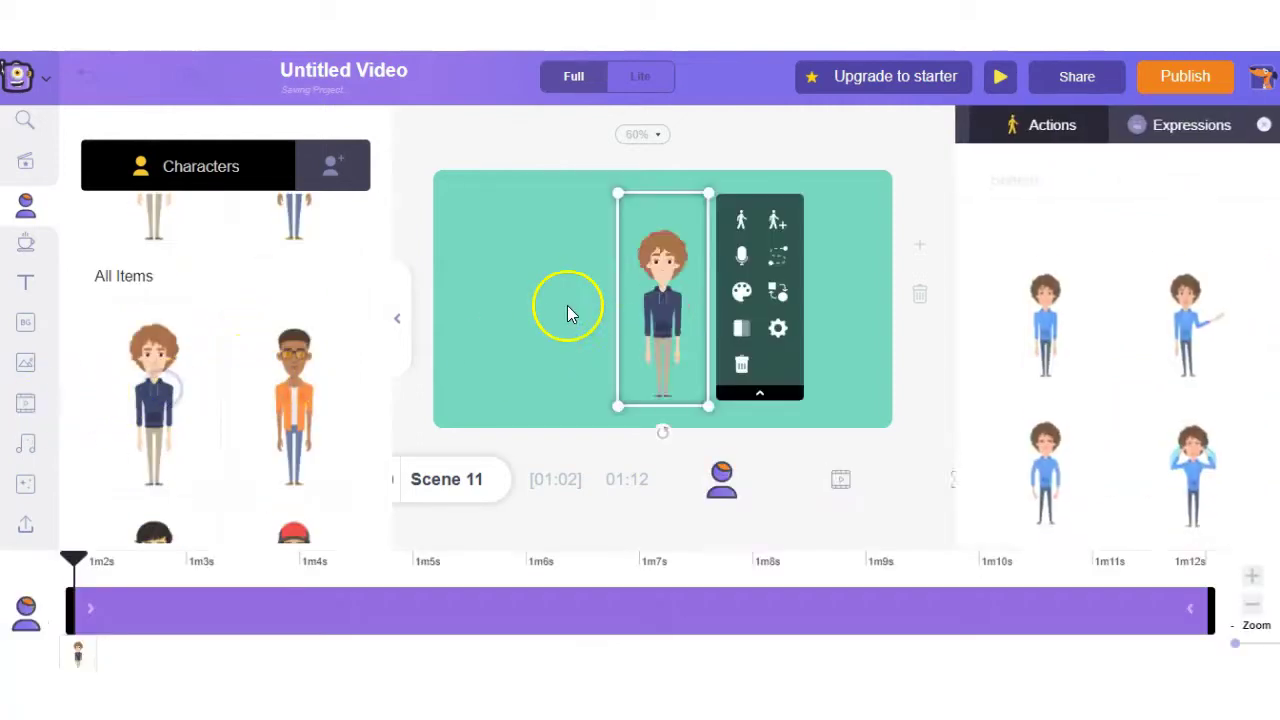
drag(629, 286, 480, 437)
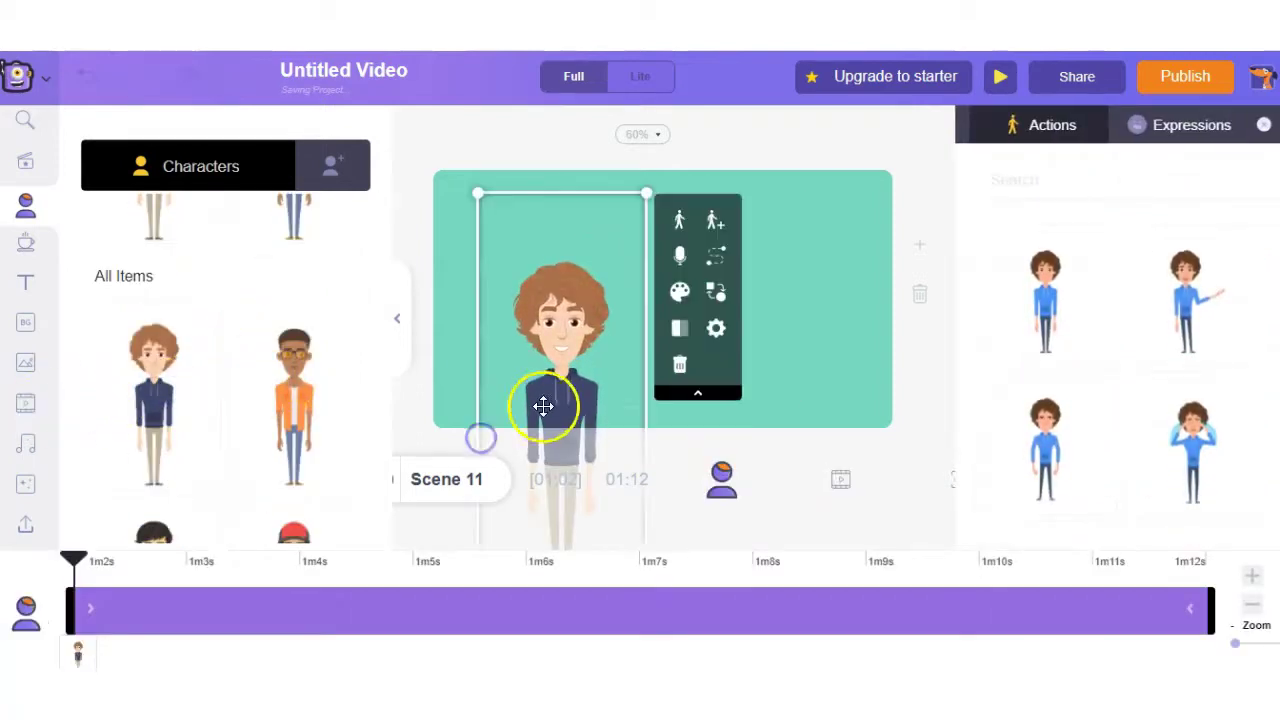
drag(545, 405, 563, 337)
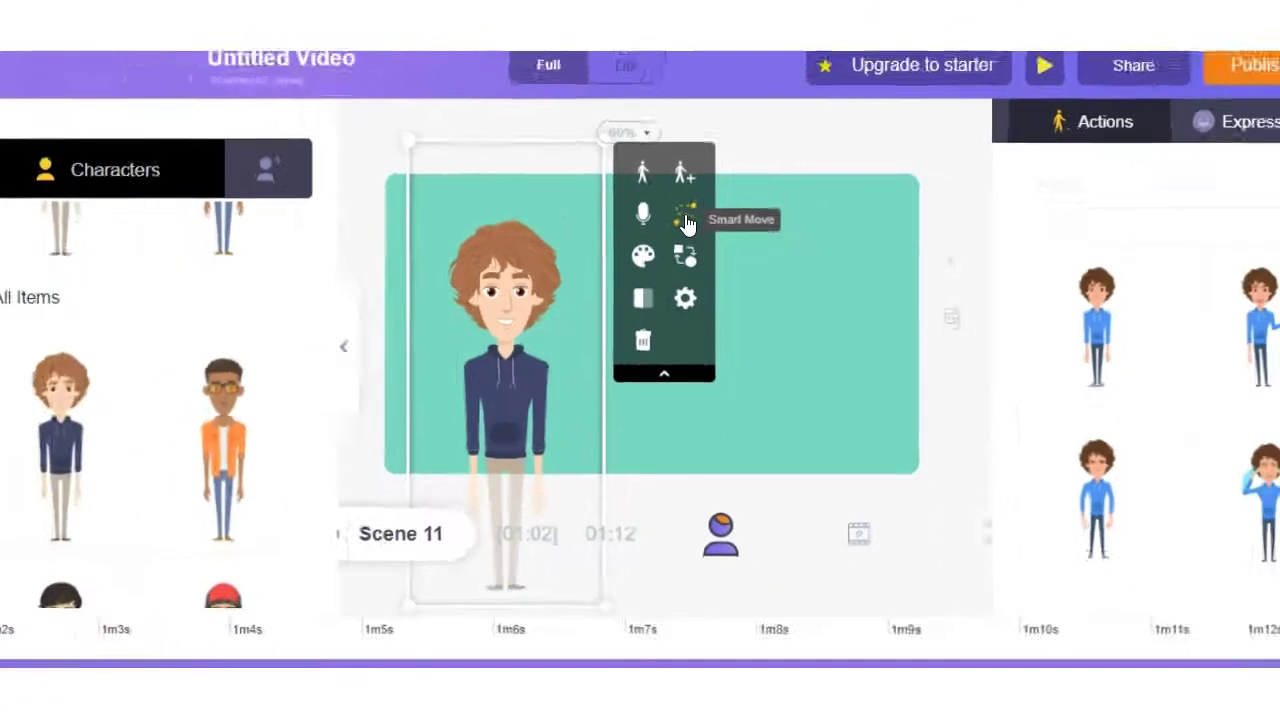
click(662, 252)
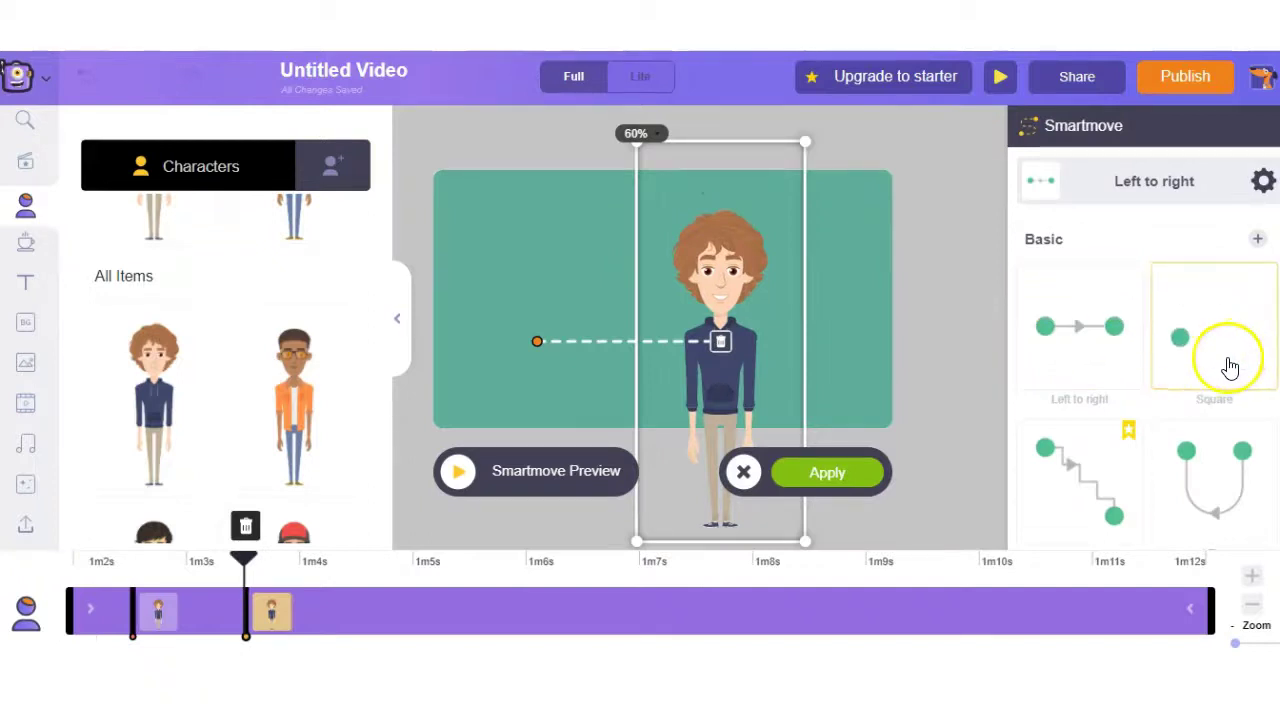
scroll(1060, 420, down, 1)
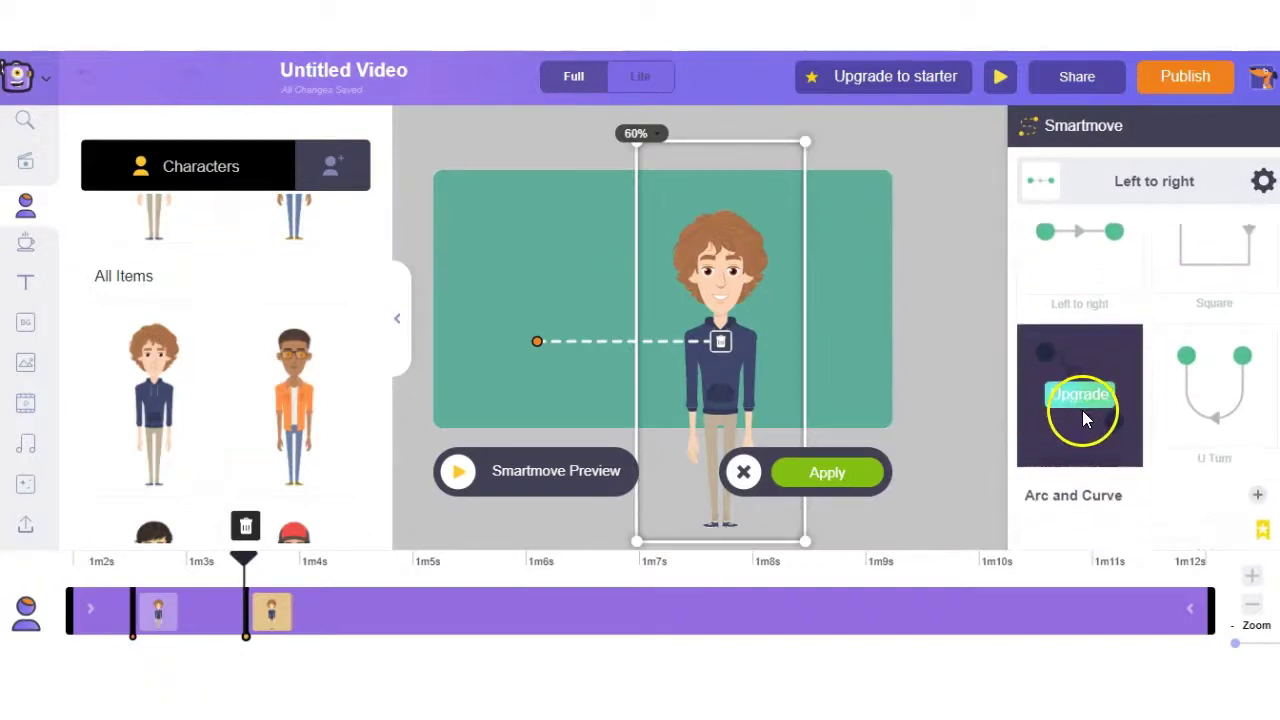
scroll(1234, 420, down, 1)
scroll(1093, 470, down, 1)
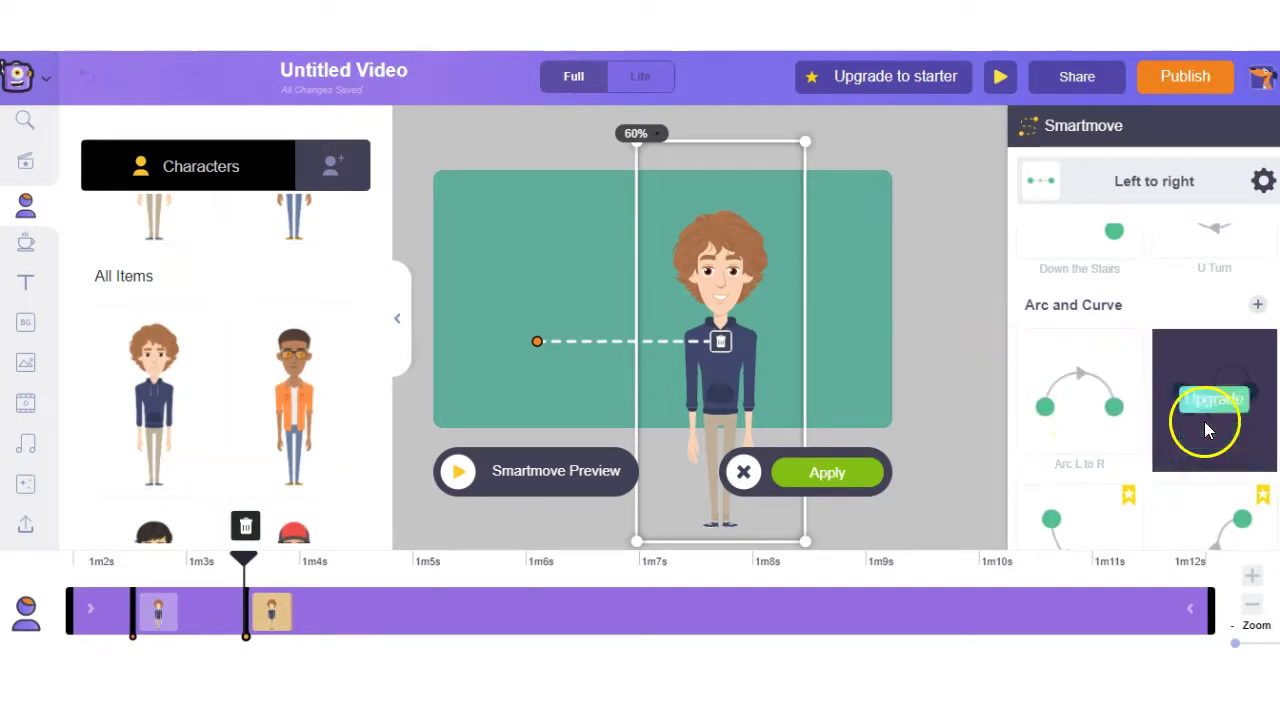
scroll(1206, 431, up, 3)
click(1081, 358)
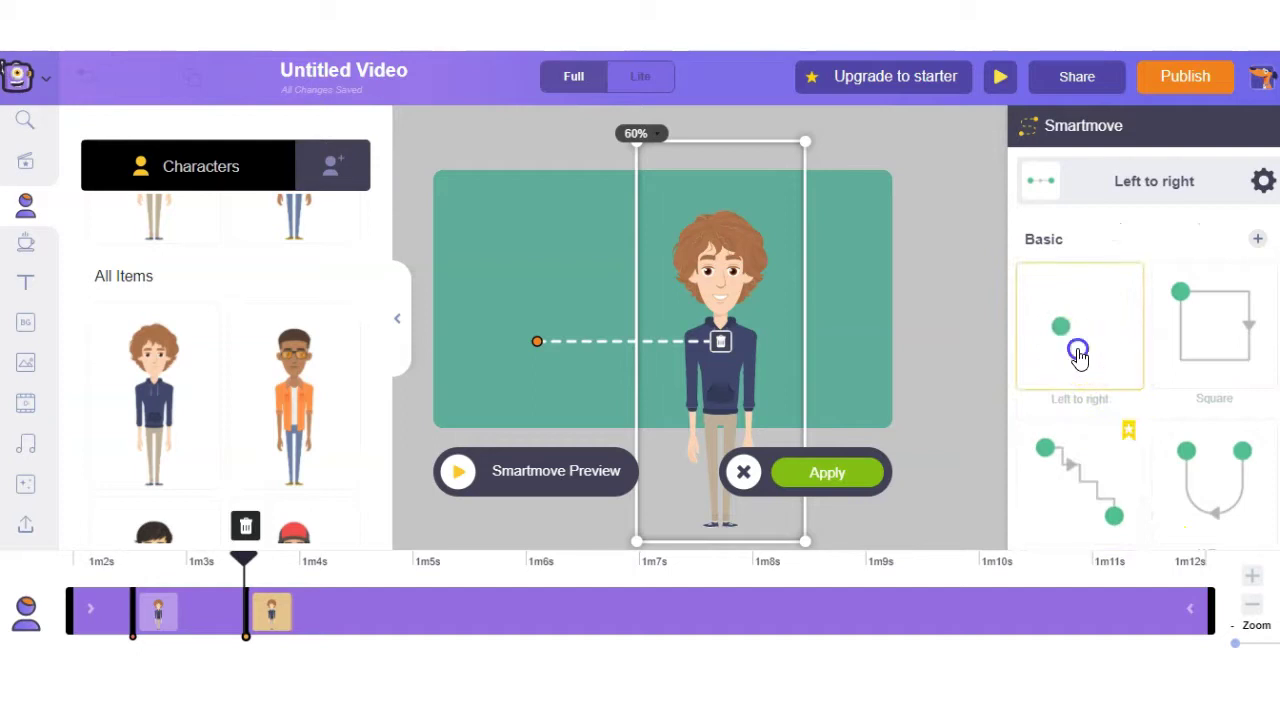
click(458, 474)
click(723, 380)
click(1197, 418)
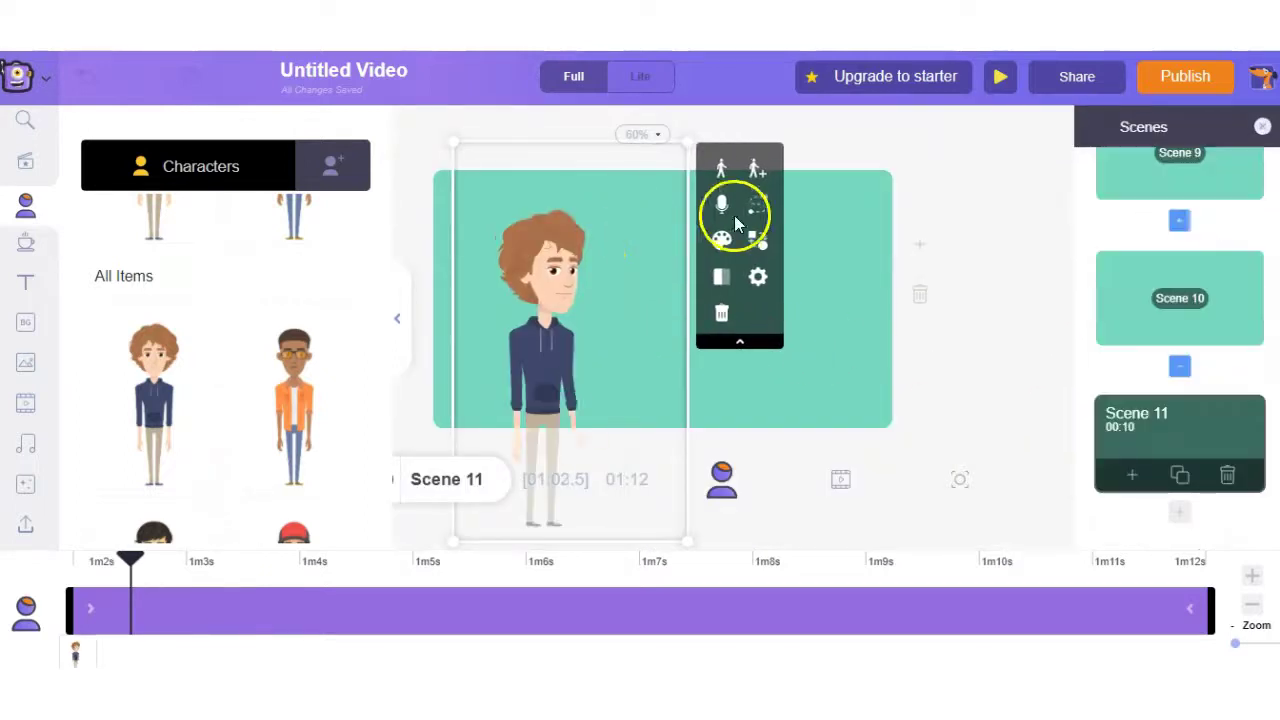
Add a crossed-arms action to the character's sequence, starting around 1m3.3s
click(757, 168)
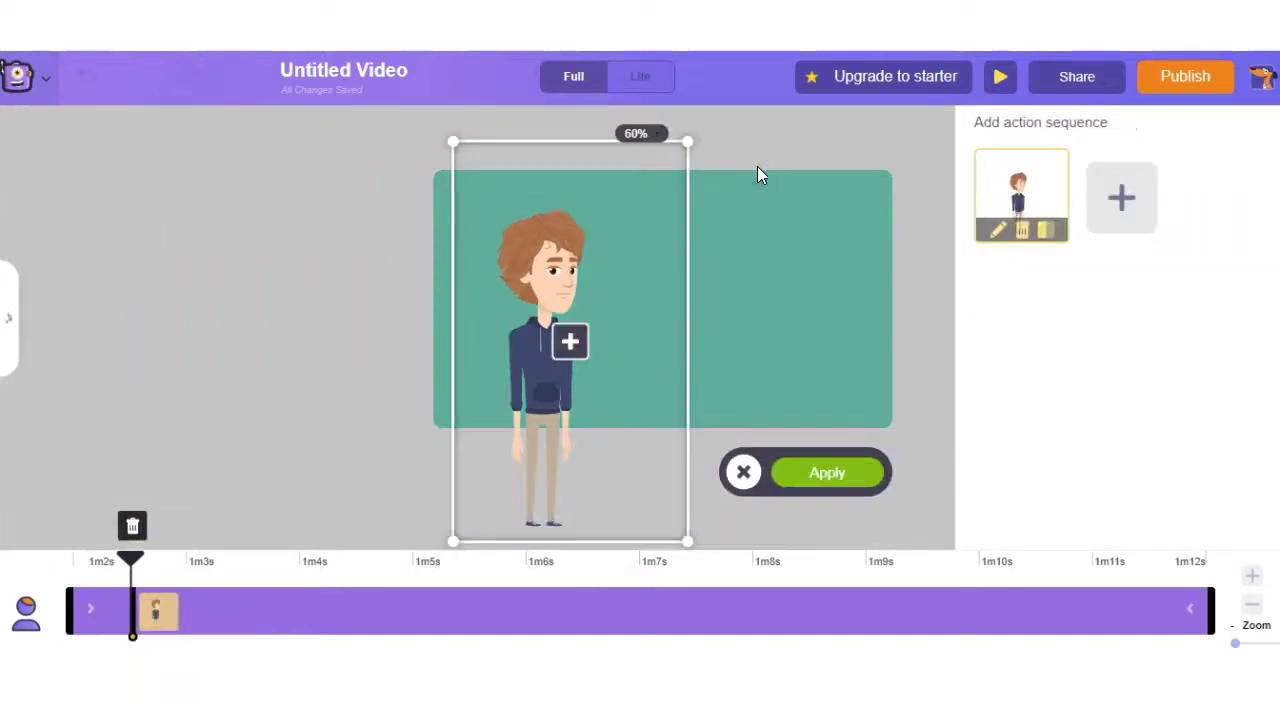
click(1121, 204)
scroll(1109, 409, down, 1)
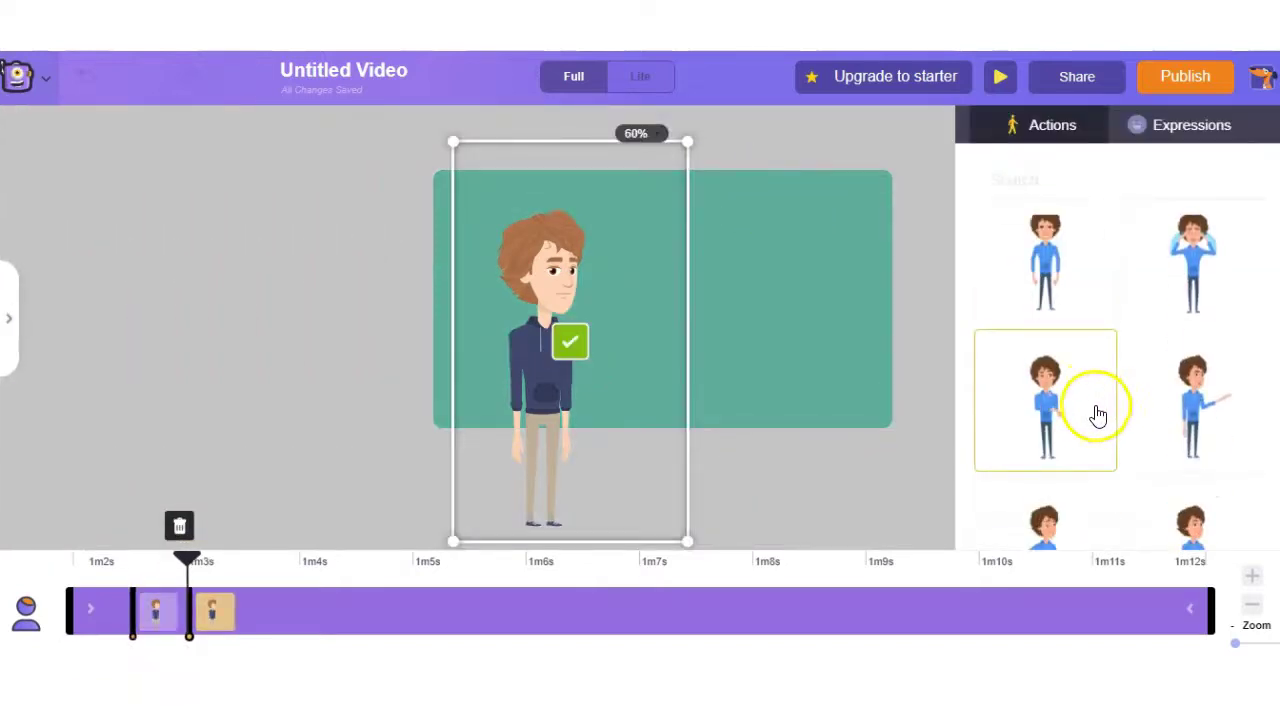
scroll(1100, 418, down, 1)
click(1212, 368)
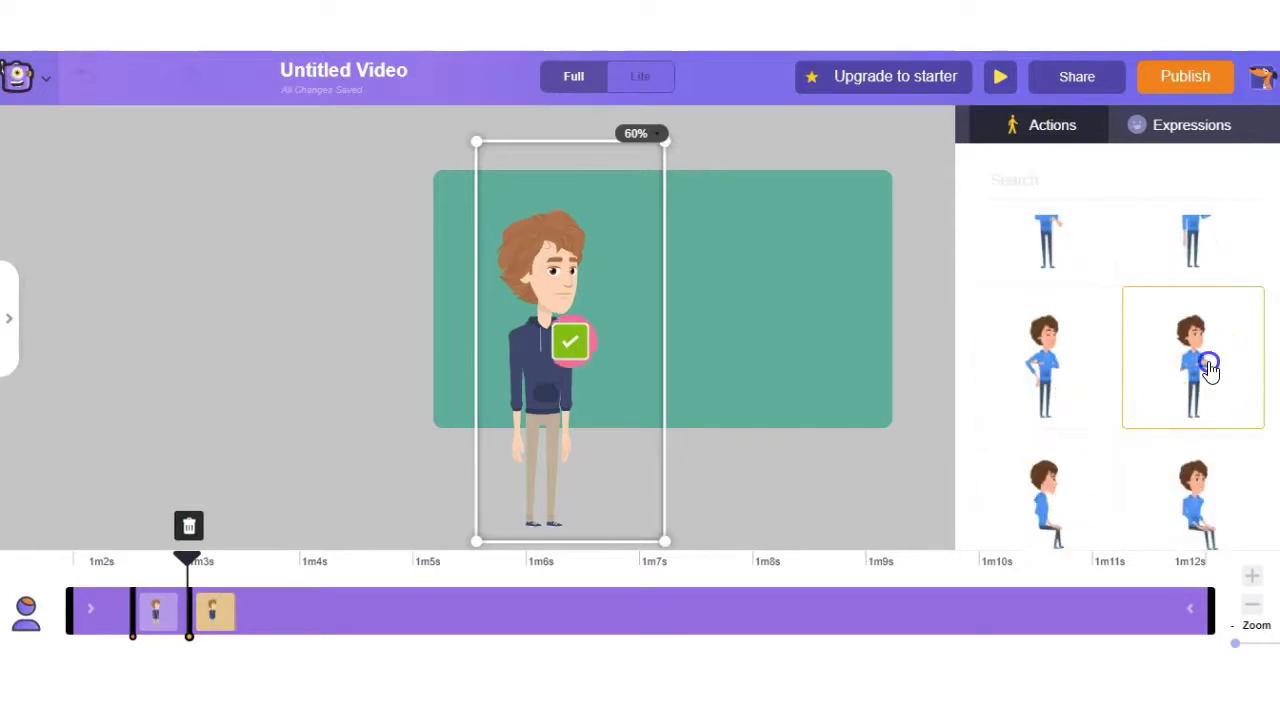
click(820, 473)
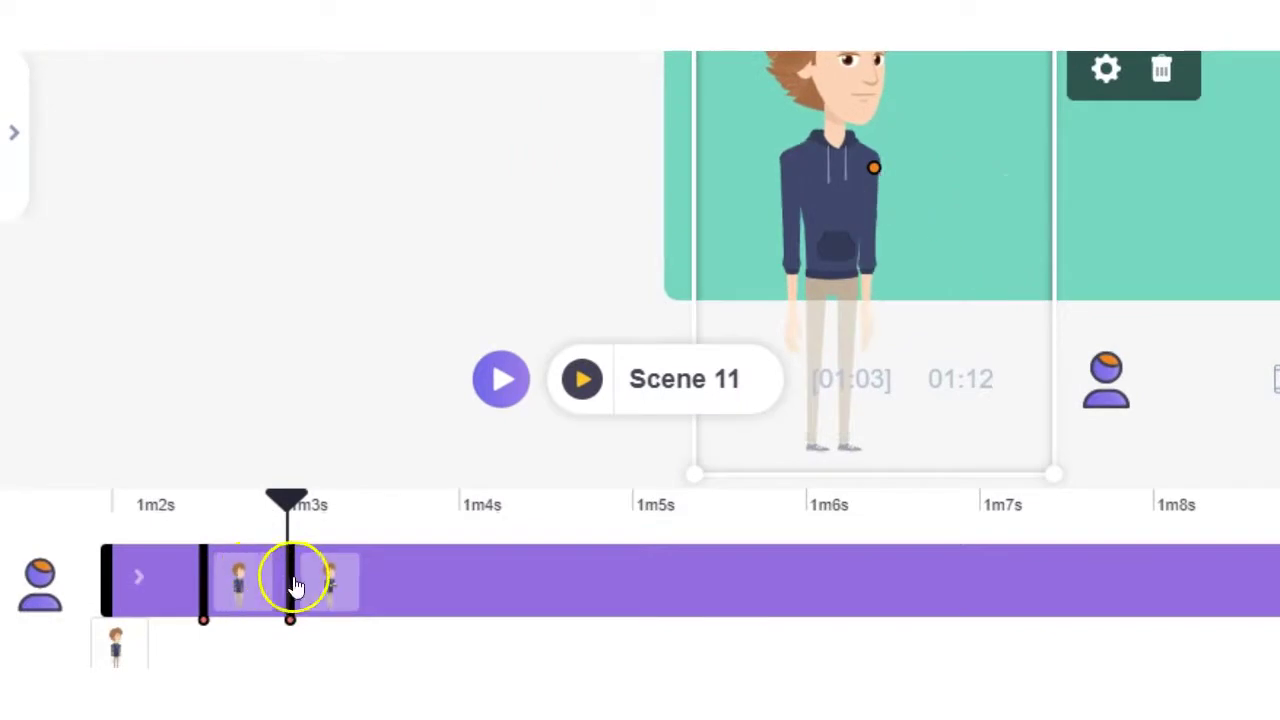
drag(320, 592, 405, 590)
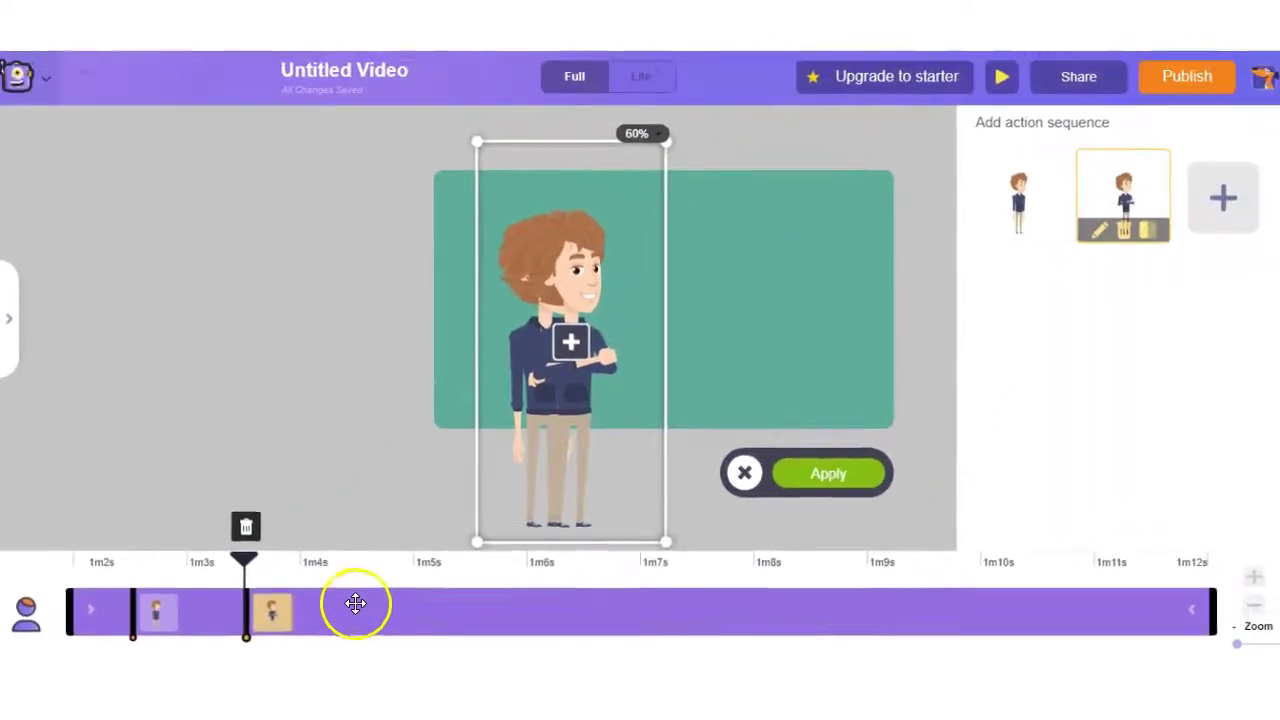
click(845, 473)
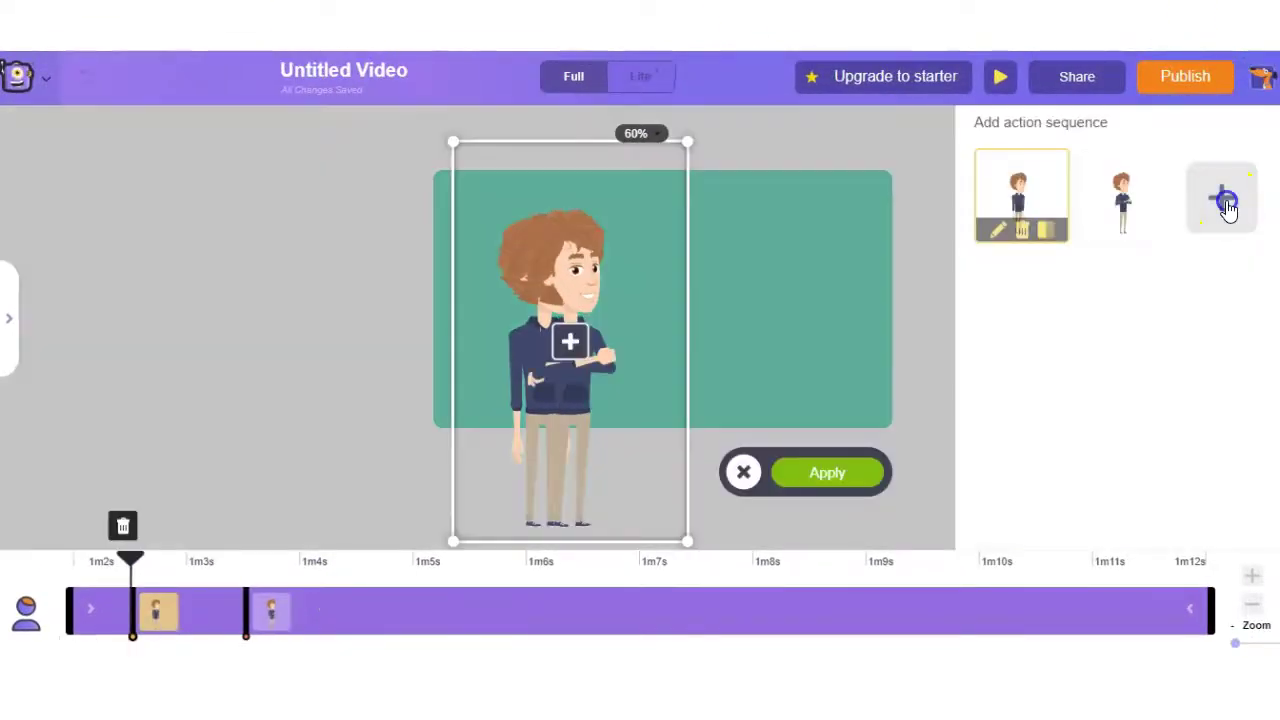
Add a running-with-bag action around 1m5s that carries the character off to the right edge
click(1228, 205)
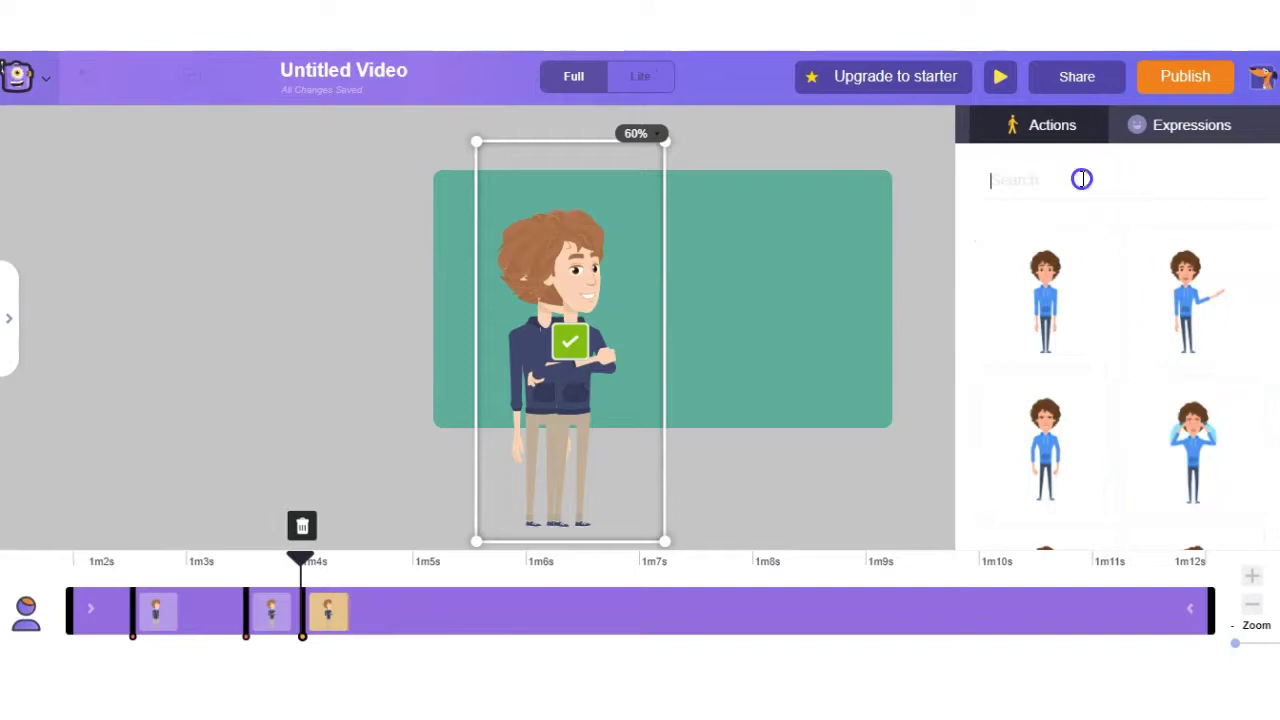
text(running)
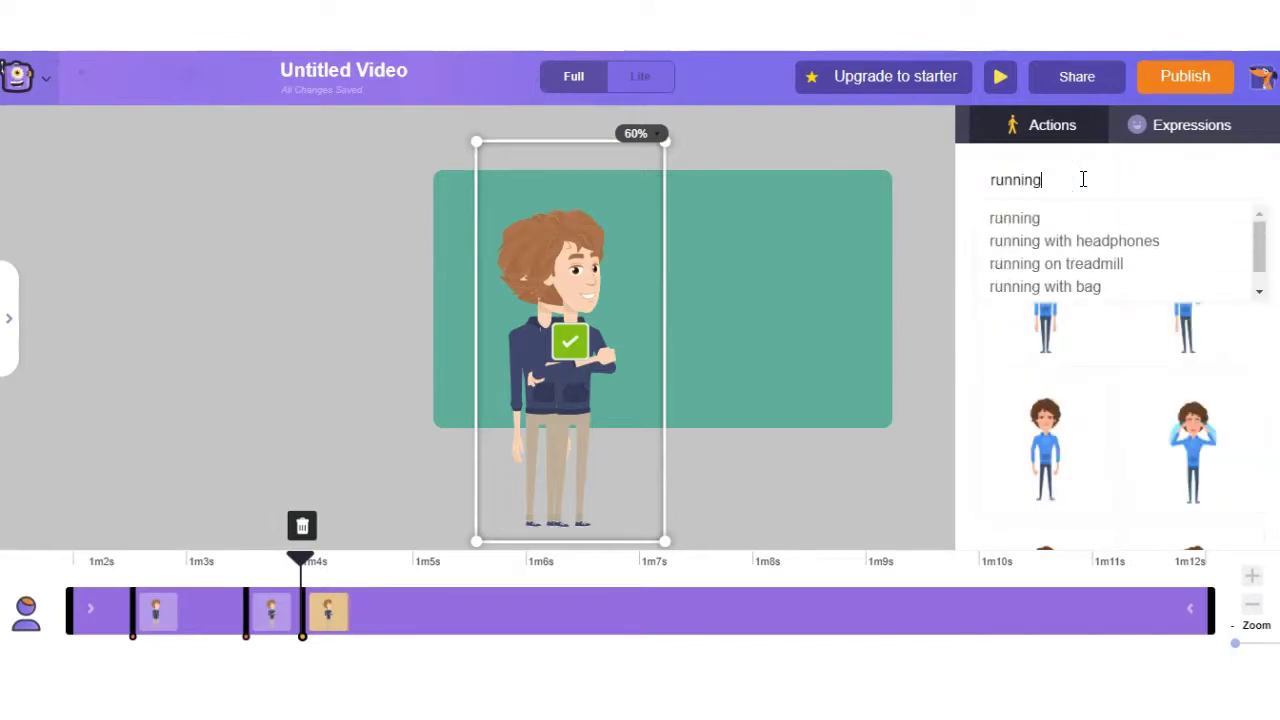
key(Return)
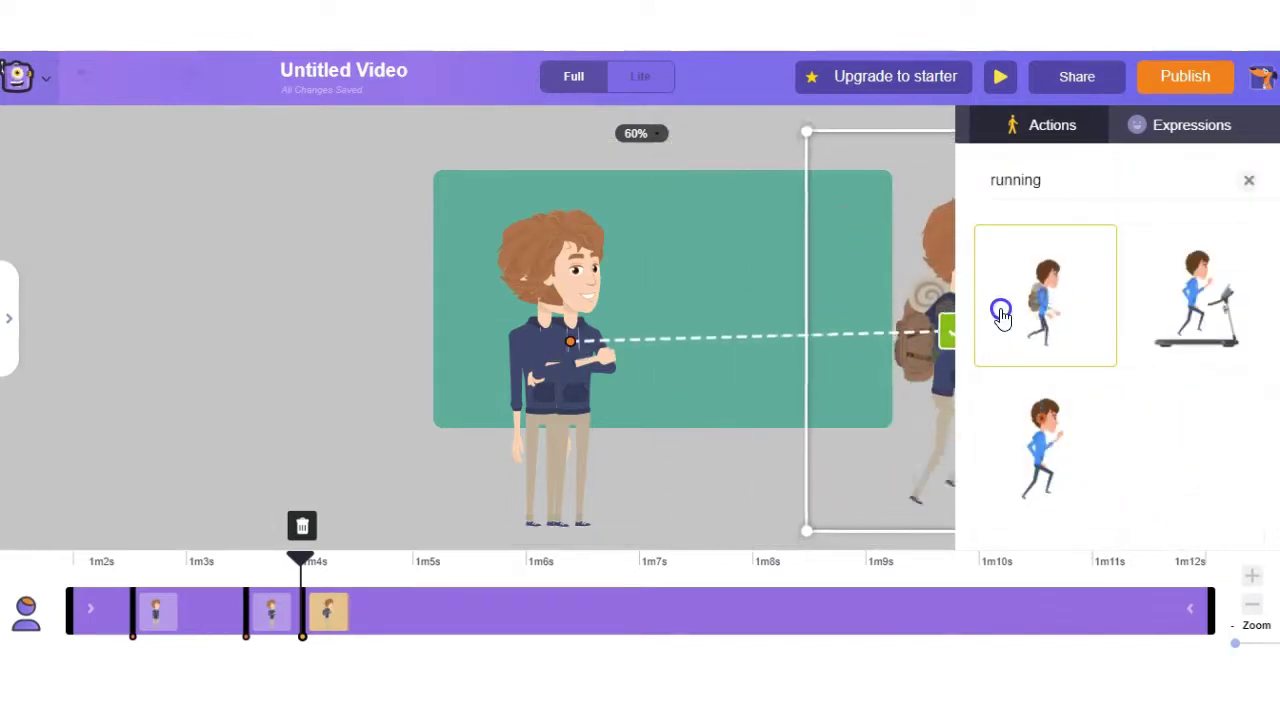
drag(334, 617, 789, 613)
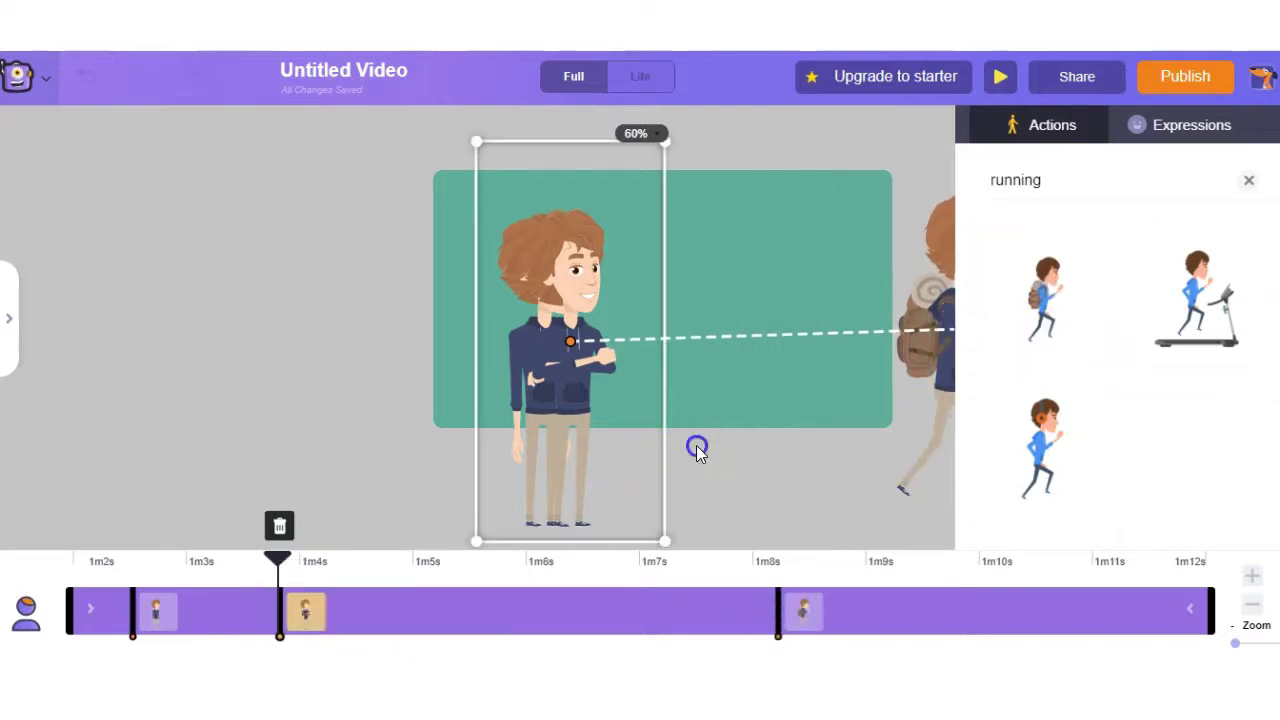
click(939, 380)
click(948, 335)
click(830, 472)
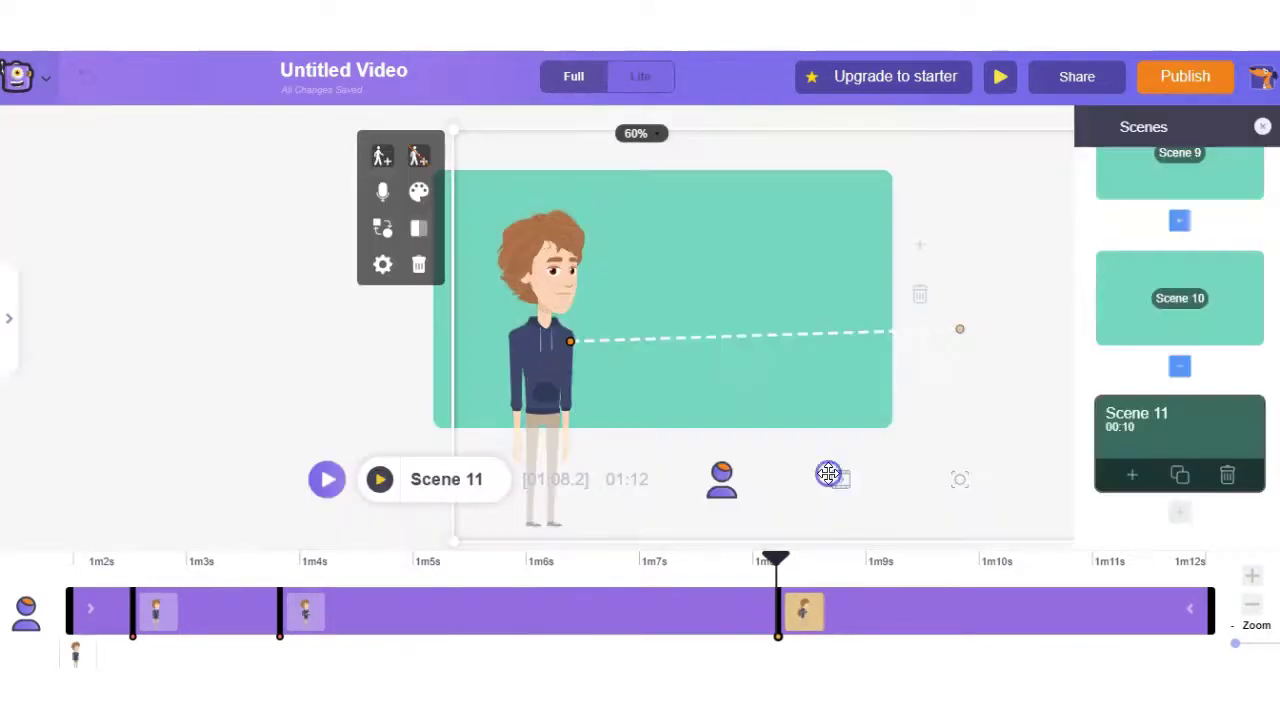
Preview Scene 11, then move the character's walk-off action to start around 1m8s and apply
click(380, 481)
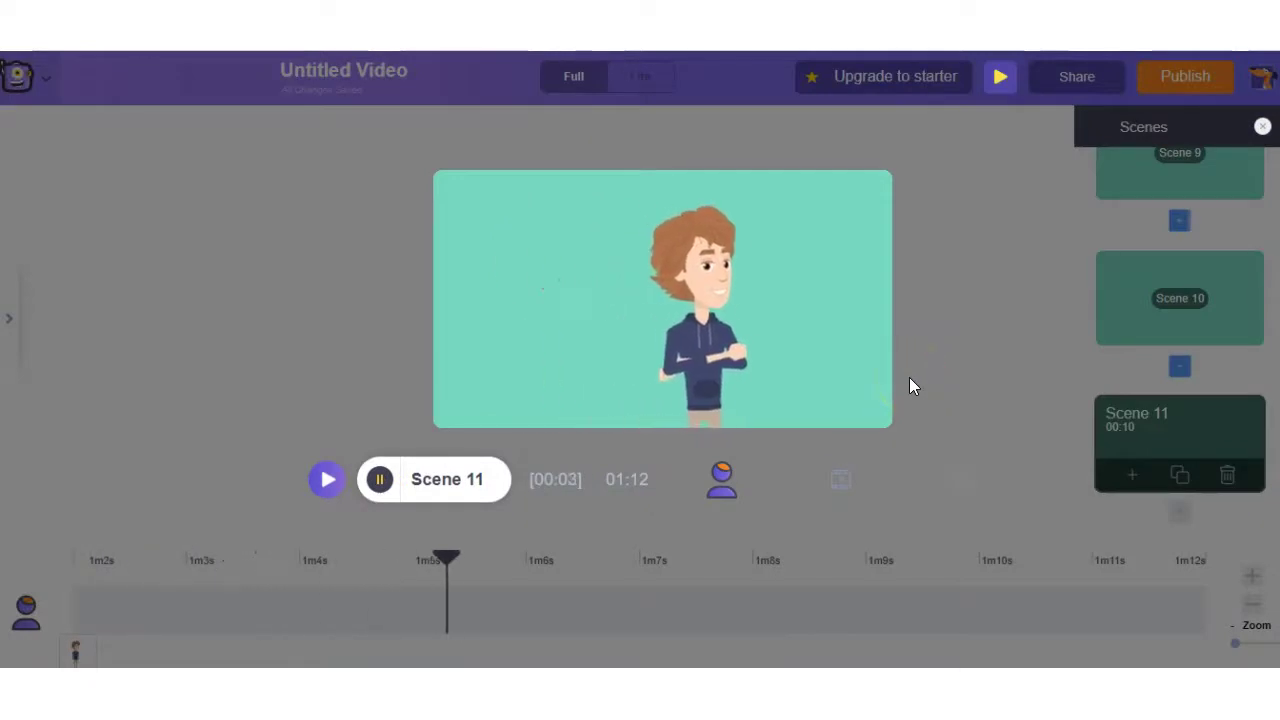
click(380, 479)
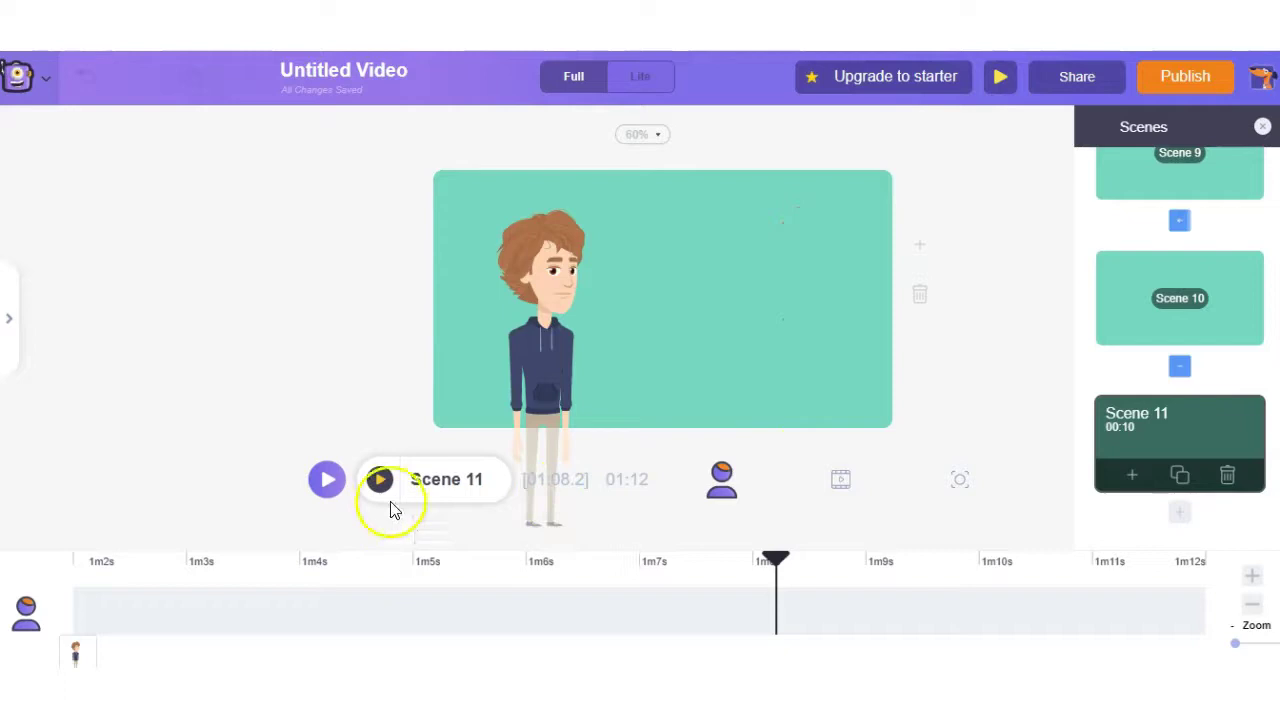
click(540, 385)
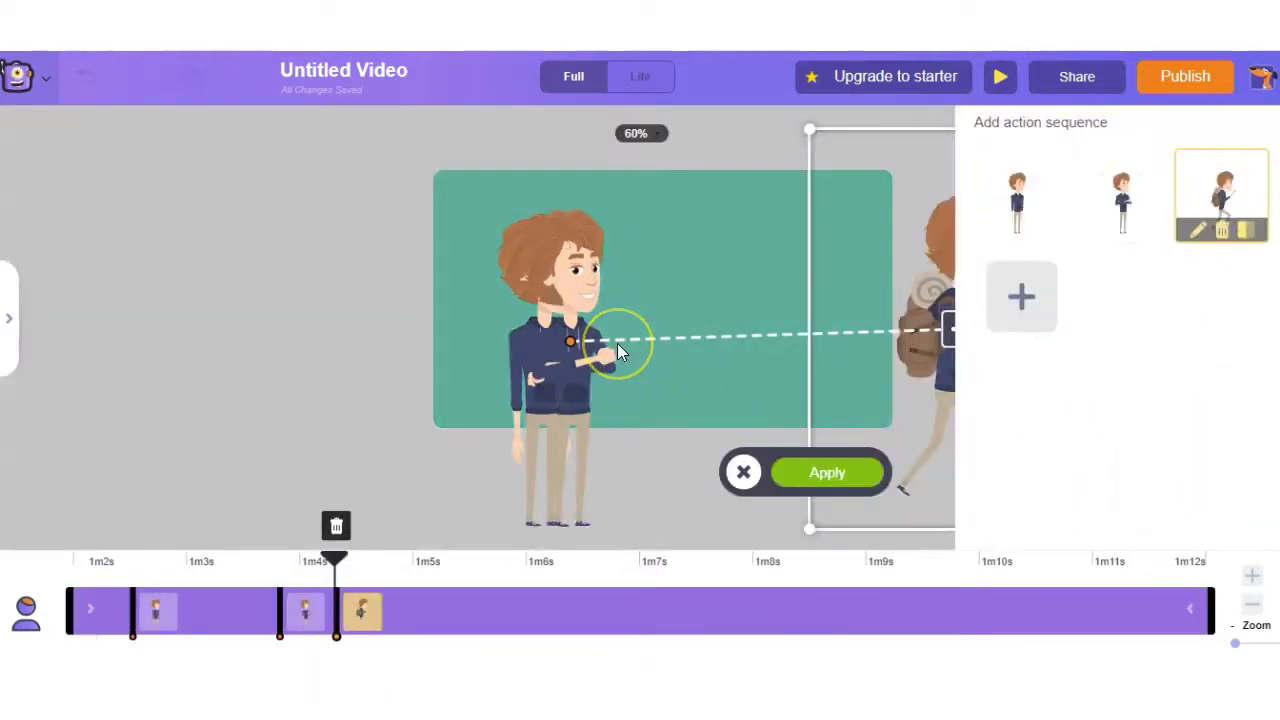
drag(362, 610, 722, 601)
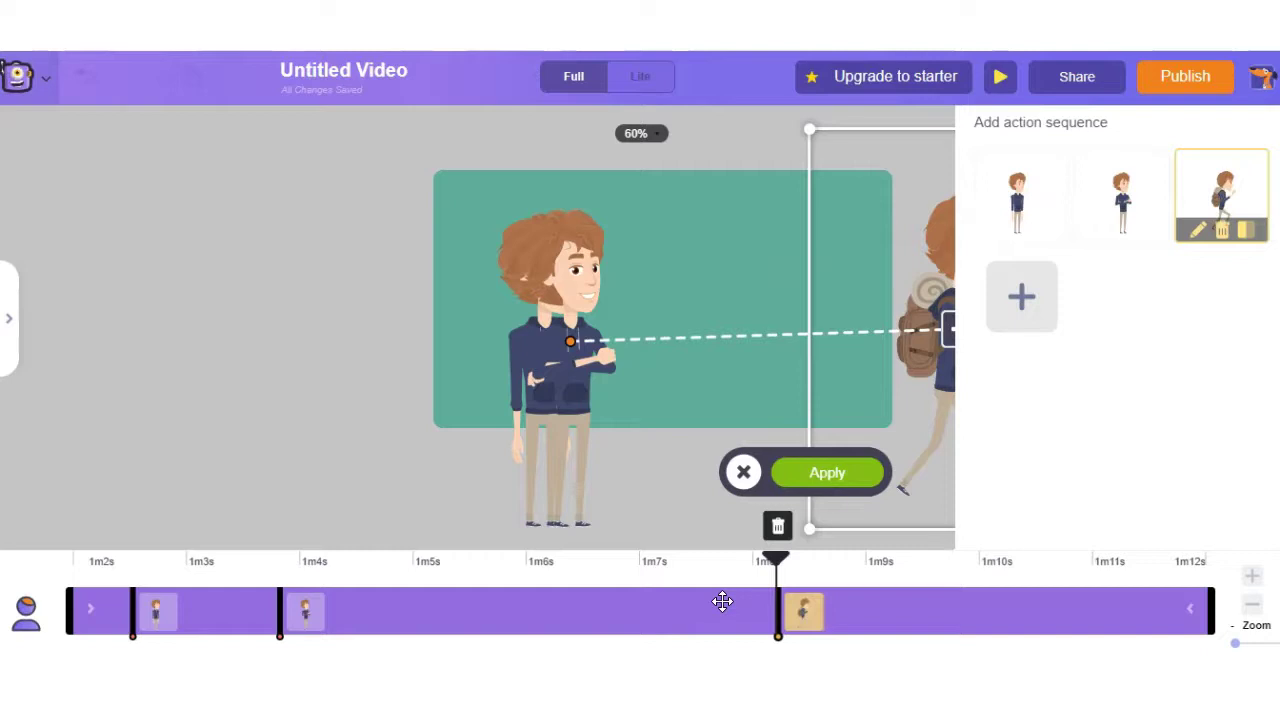
click(817, 481)
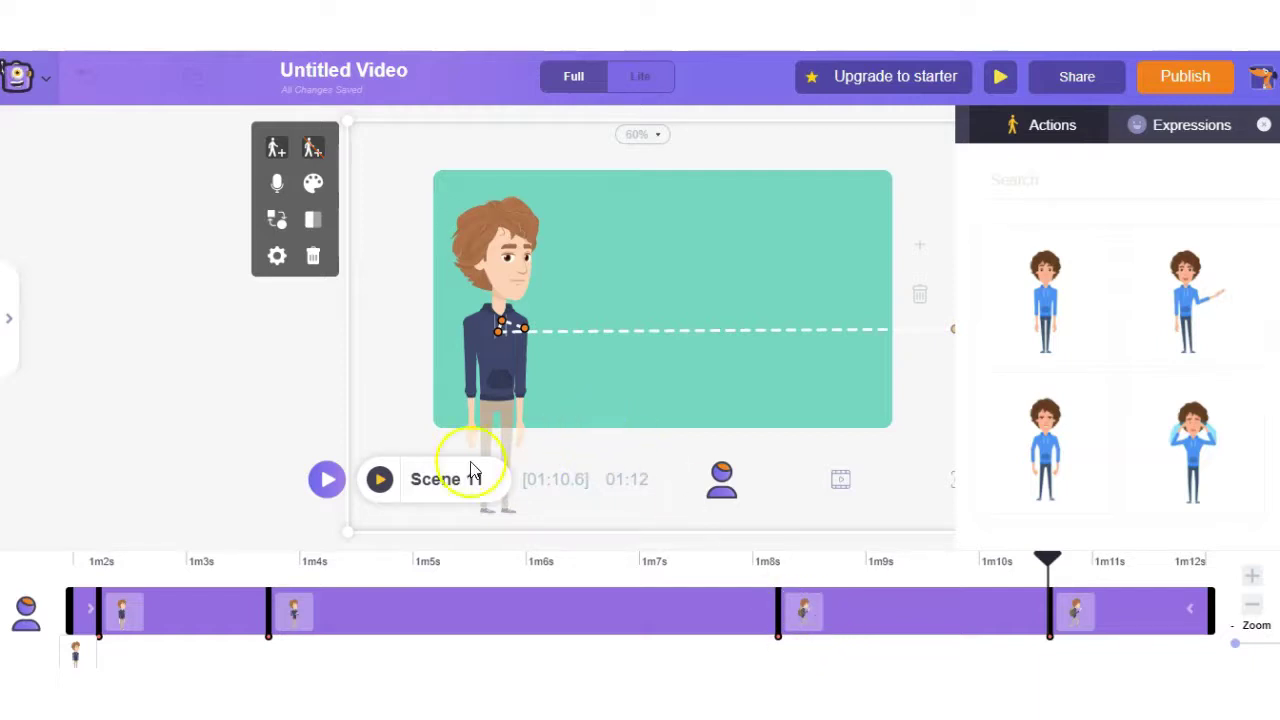
Preview Scene 11 to watch the character walk off, then select its action track again
click(381, 486)
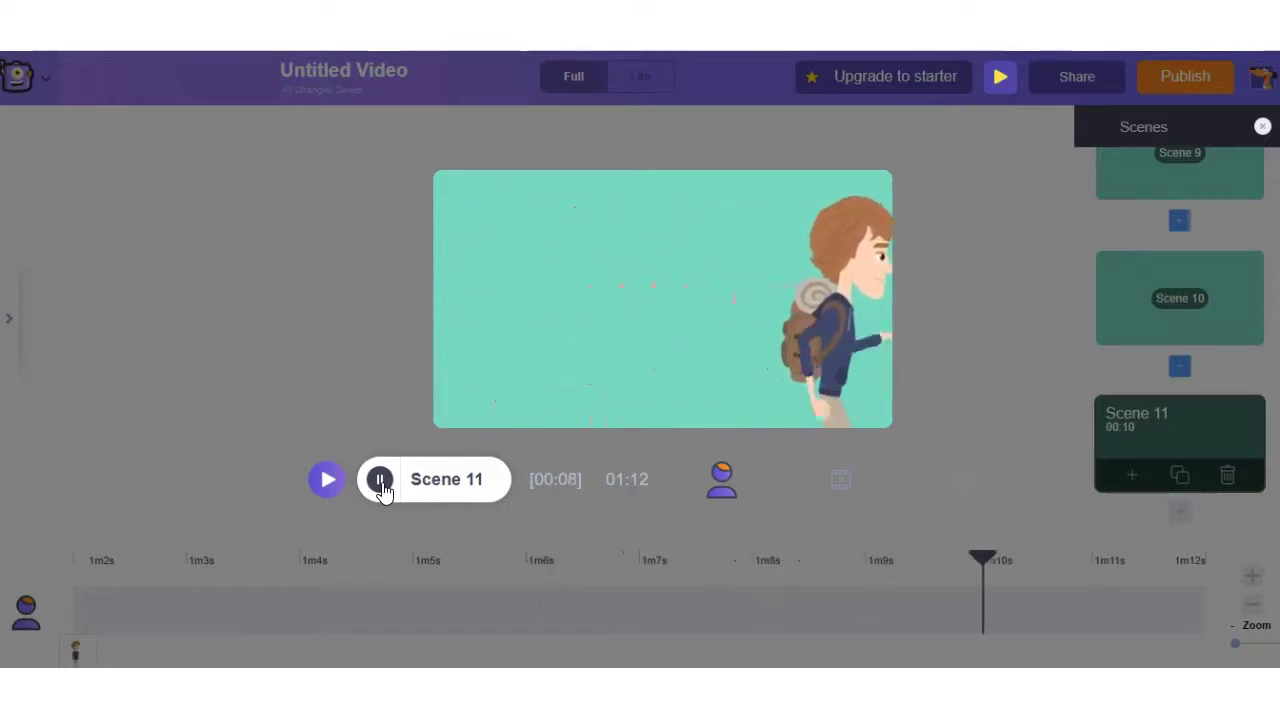
click(380, 481)
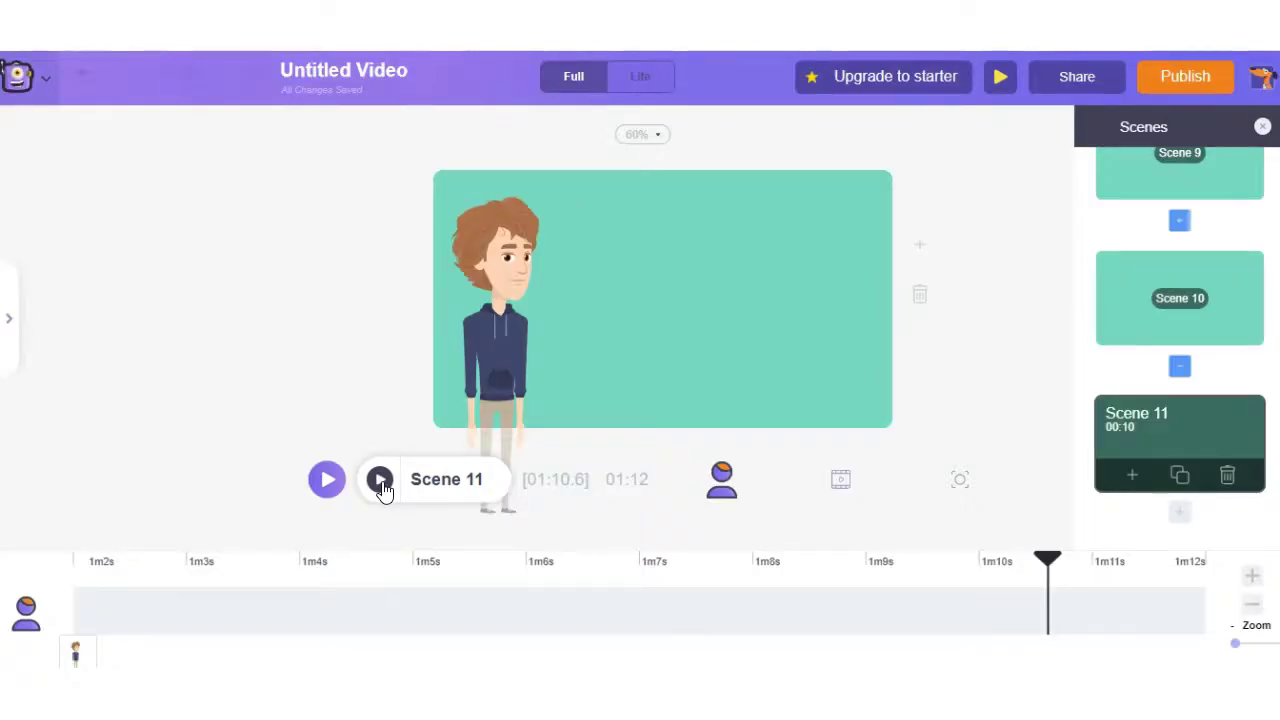
click(420, 611)
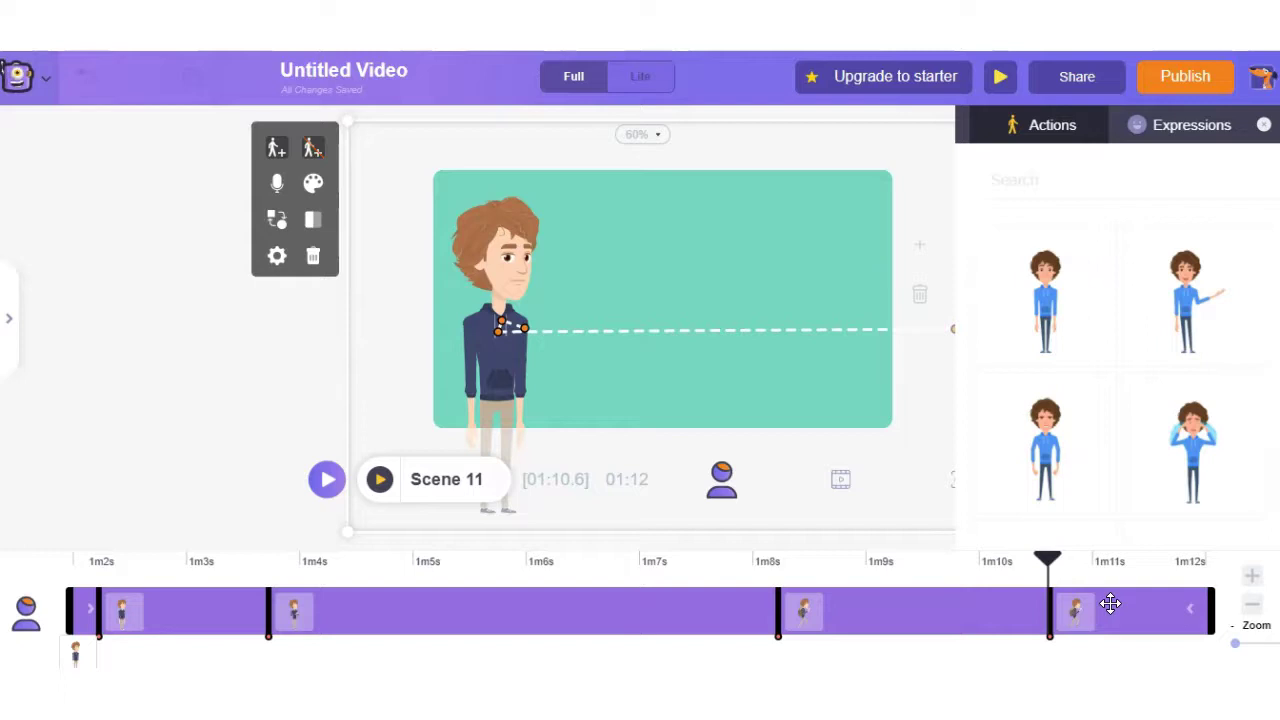
click(1102, 604)
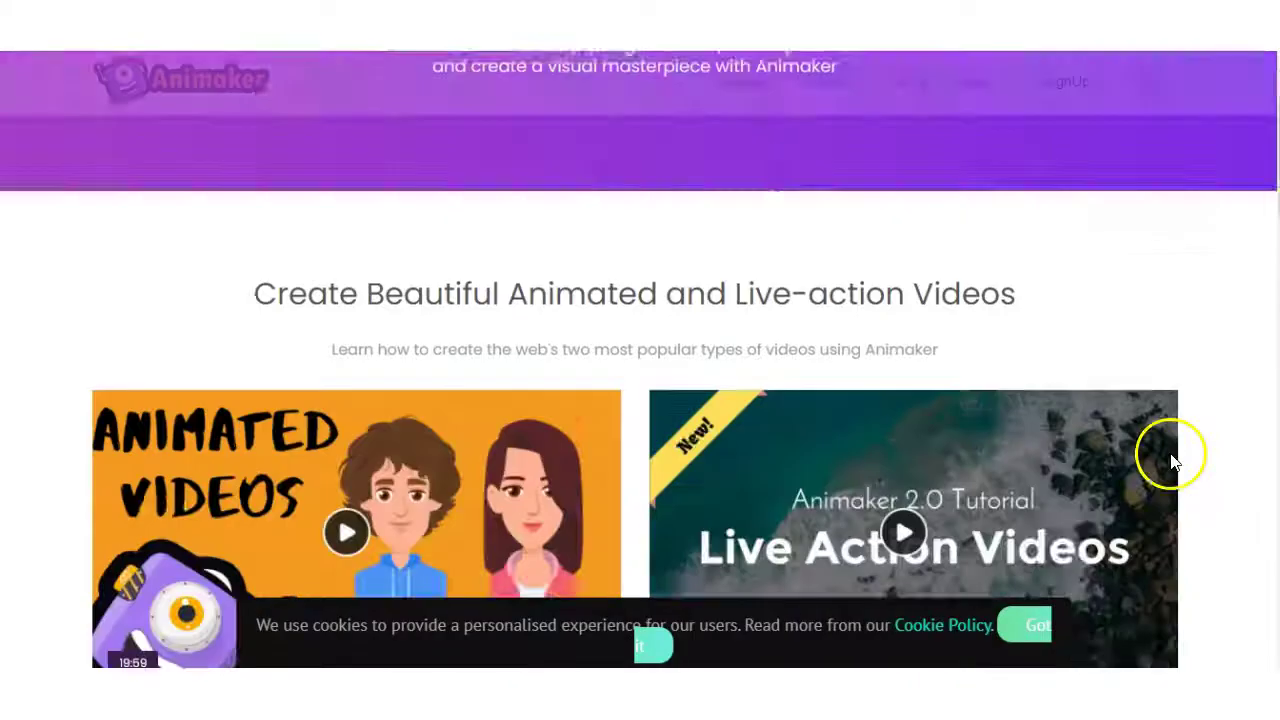
Scroll the tutorials page down to the tips-and-tricks videos on Action+, Smart Move, Voiceover, Camera, Re-Shapes and Timeline
scroll(1171, 451, down, 2)
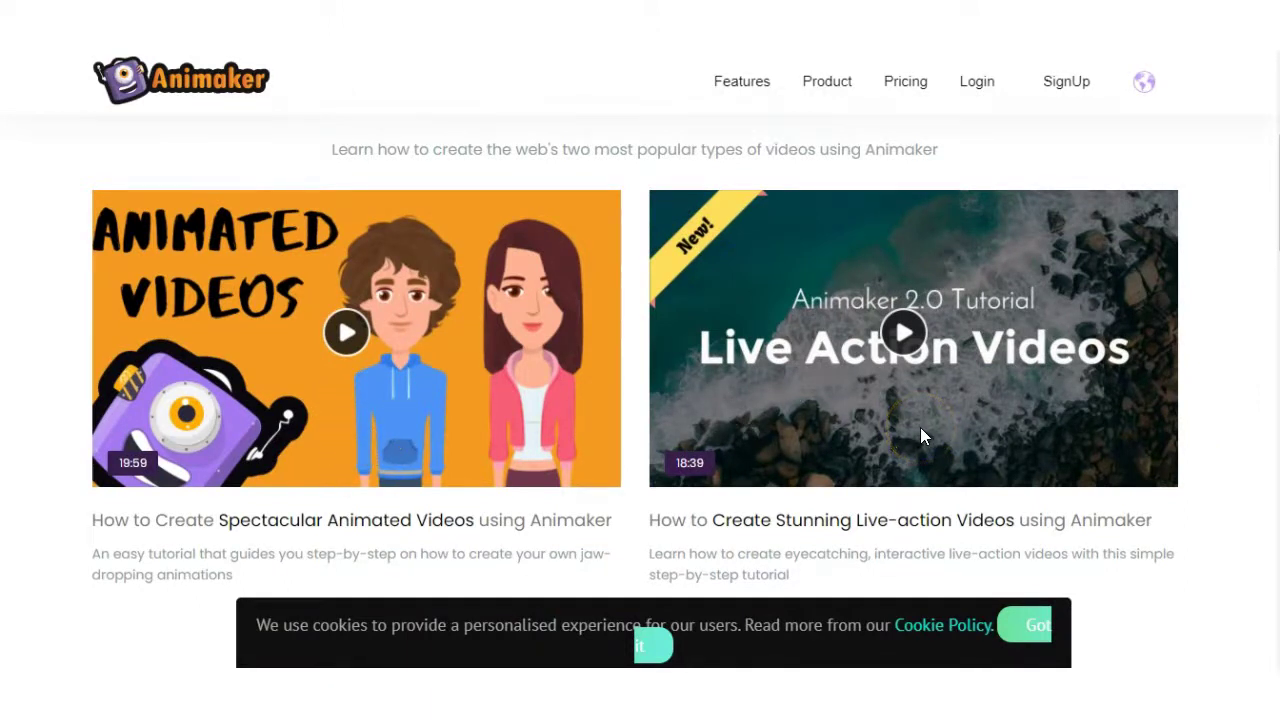
scroll(915, 435, down, 5)
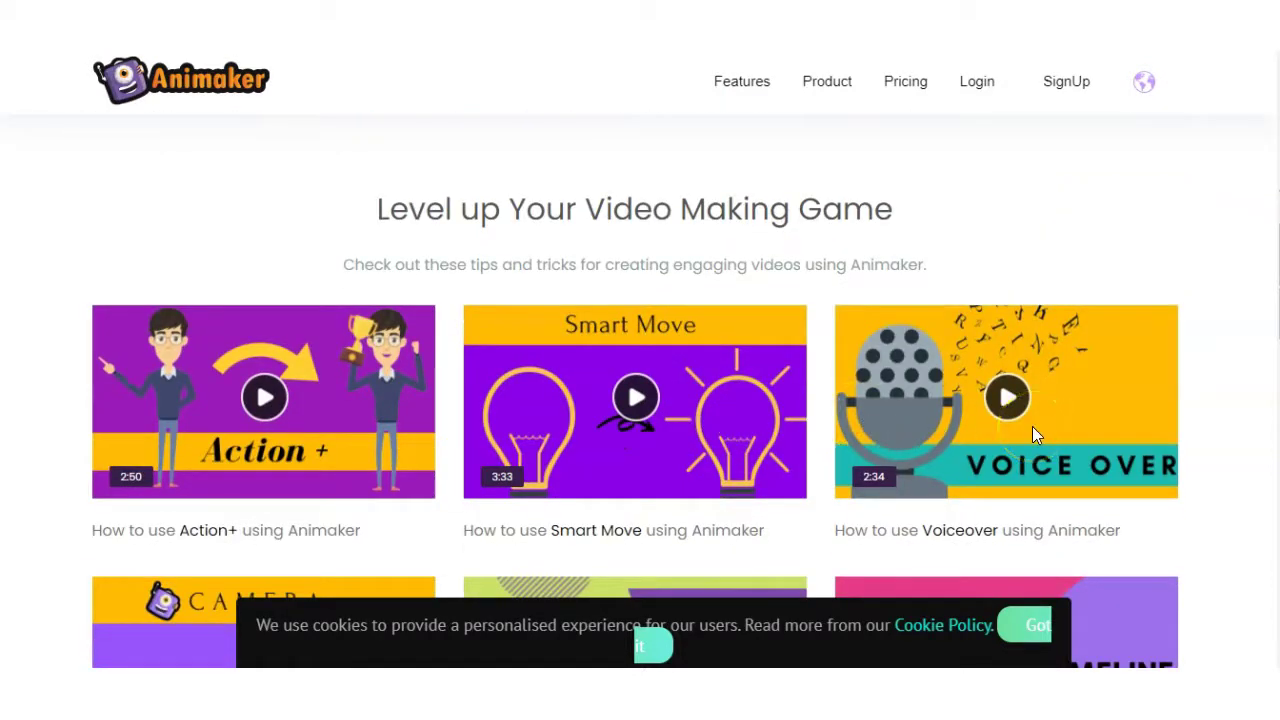
scroll(874, 463, down, 1)
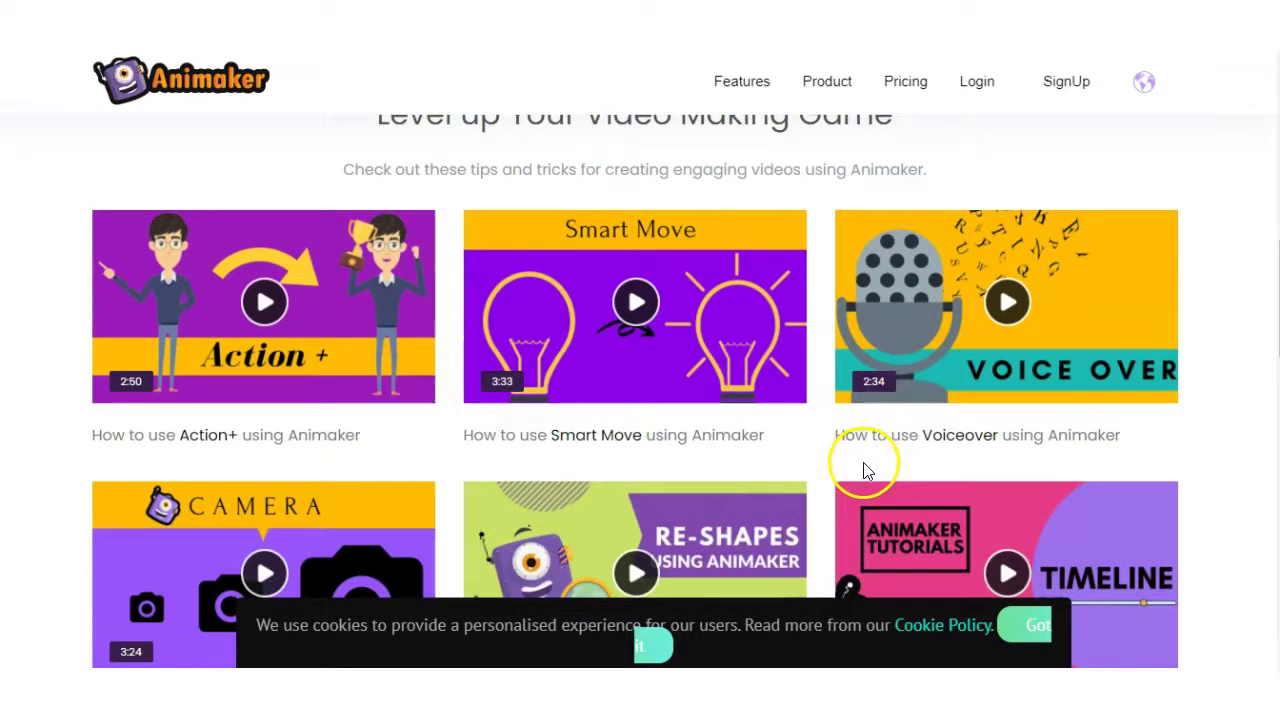
scroll(866, 472, down, 1)
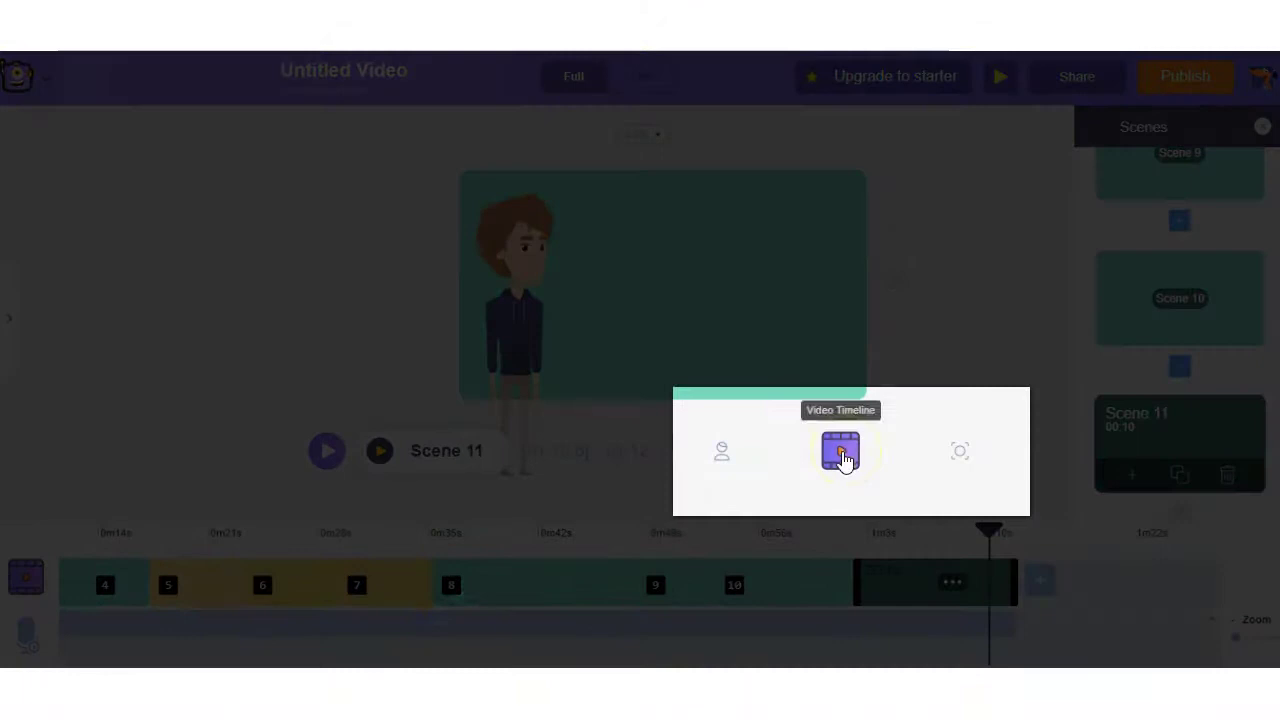
Lower the background audio track's volume to near minimum, then bring up Scene 11's camera track
click(454, 623)
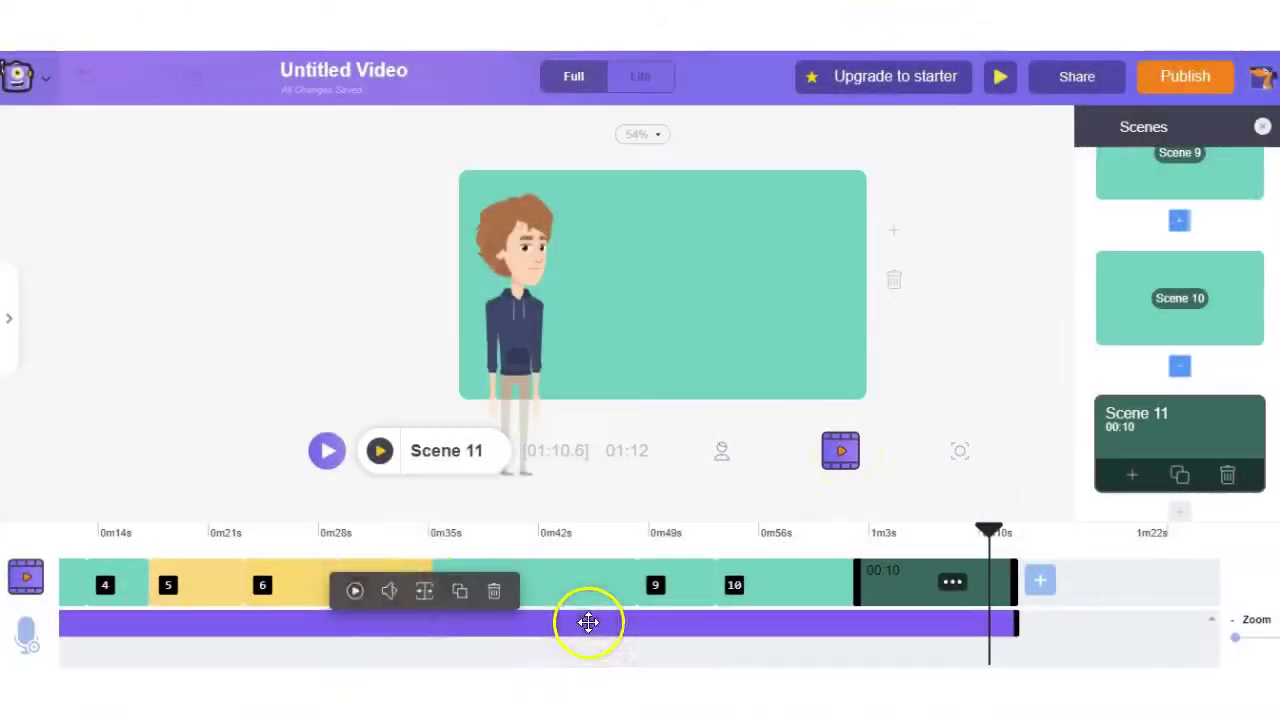
click(389, 590)
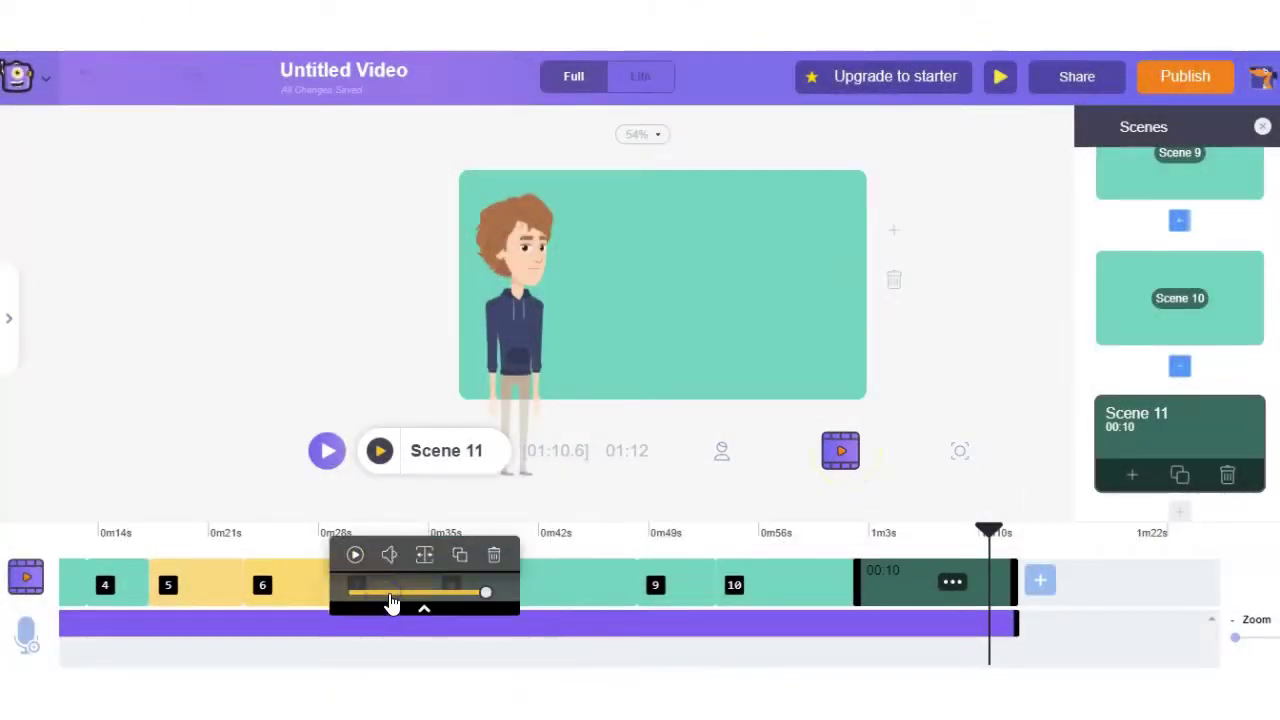
drag(486, 595, 381, 592)
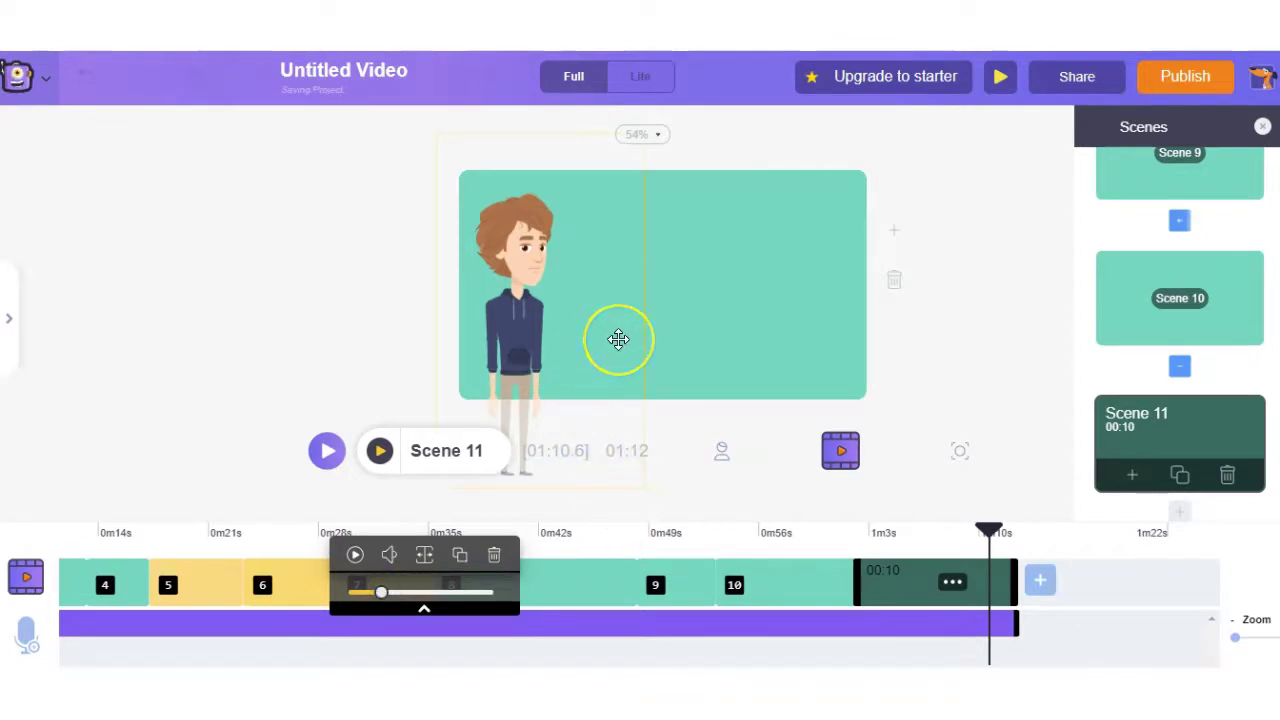
click(959, 451)
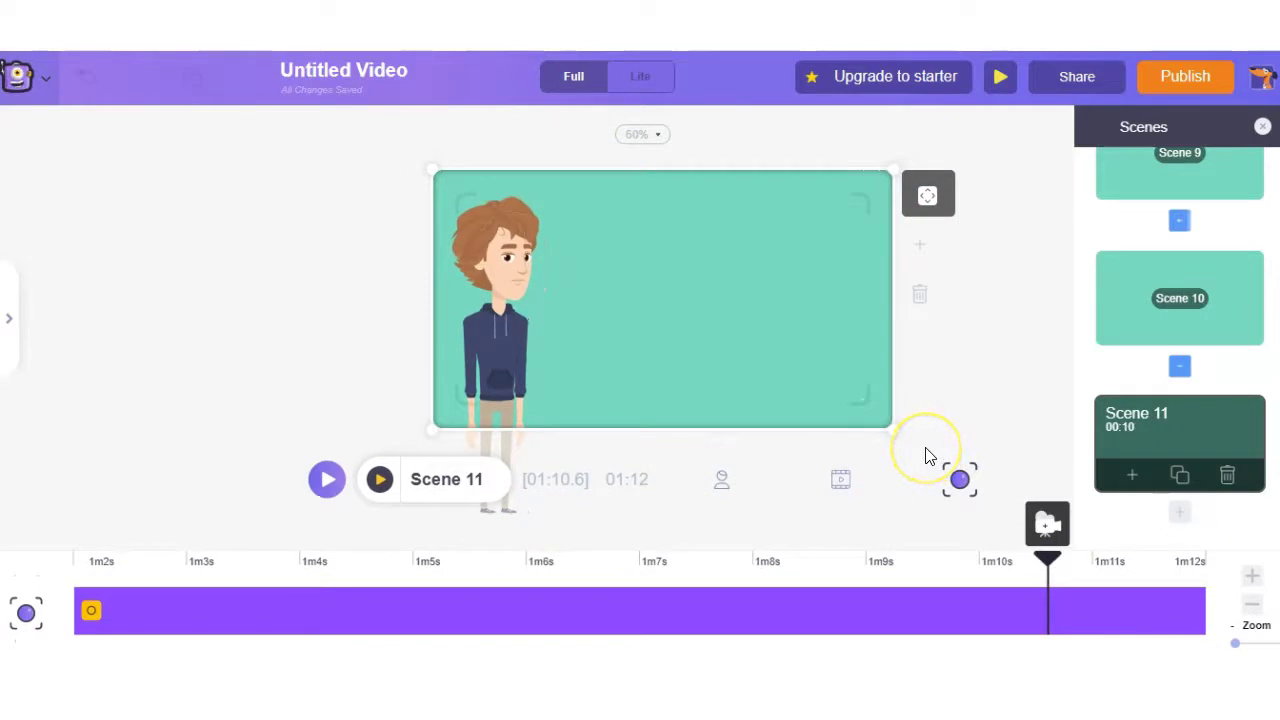
Pick a camera type from Switch Camera, then return to the whole video's scene timeline (scenes 4–11)
click(91, 610)
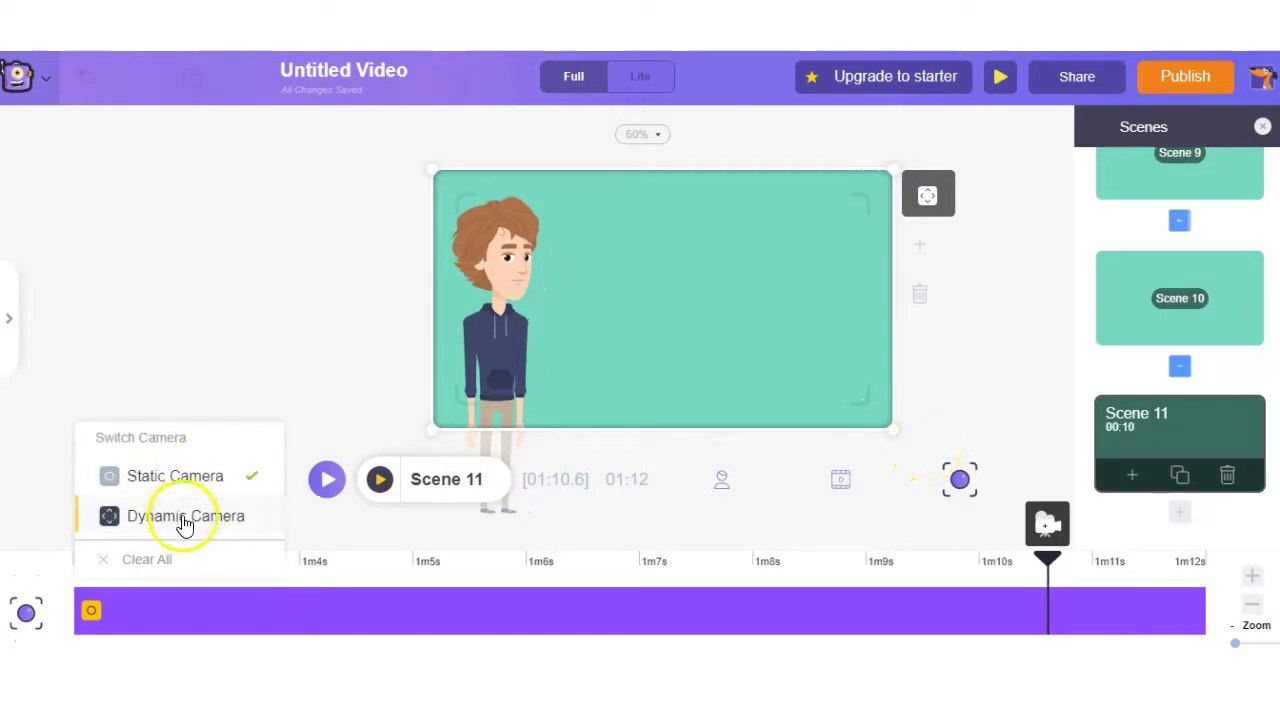
click(948, 388)
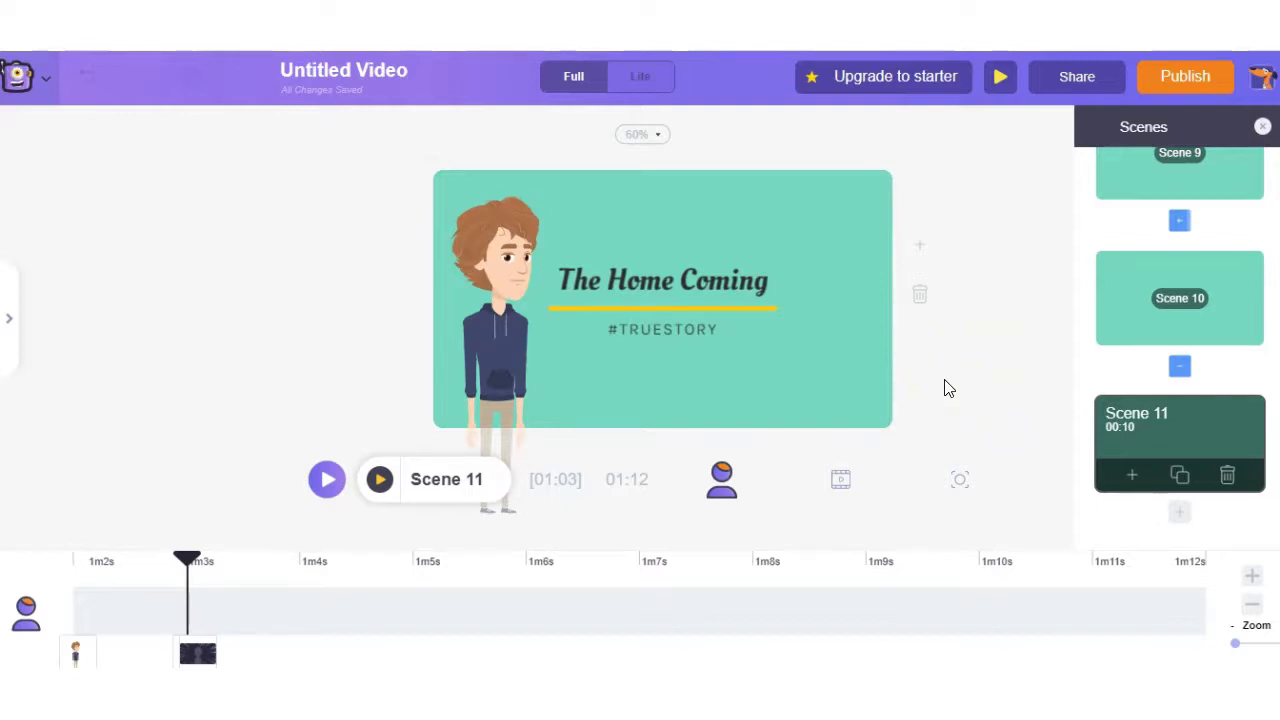
click(836, 486)
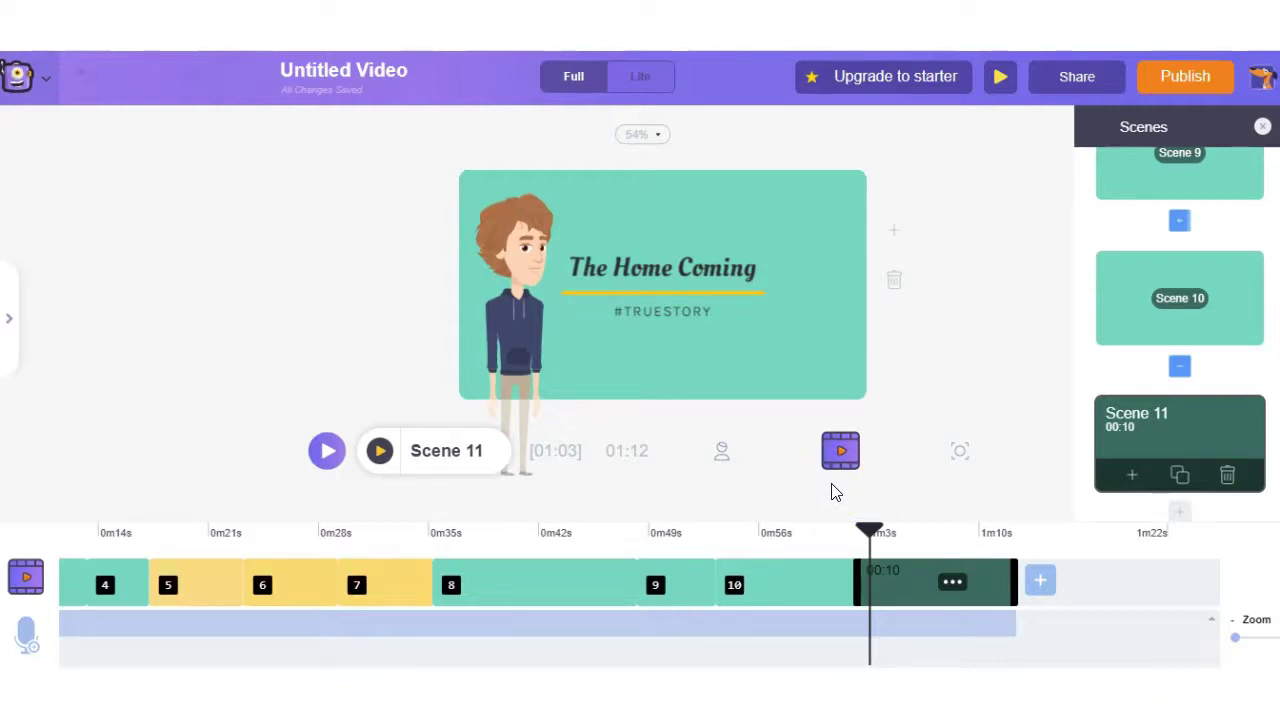
click(66, 64)
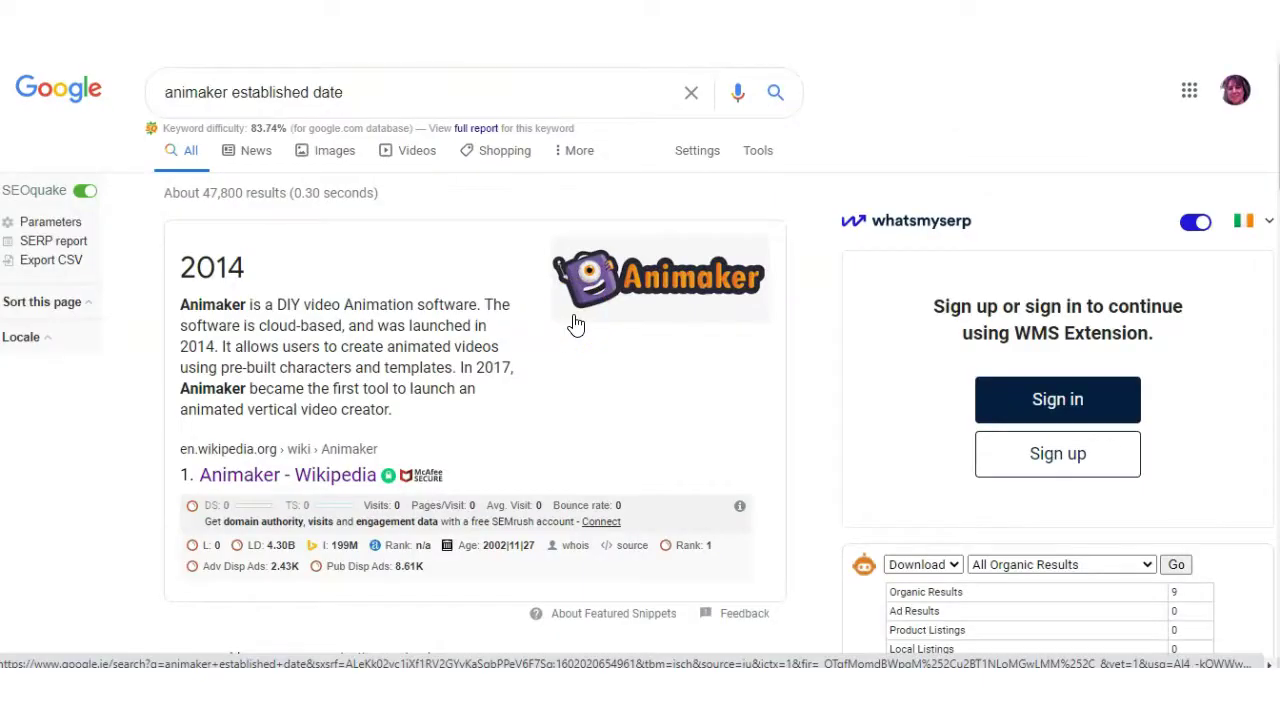
Check Google's results for Animaker's established date, showing it launched in 2014
click(525, 308)
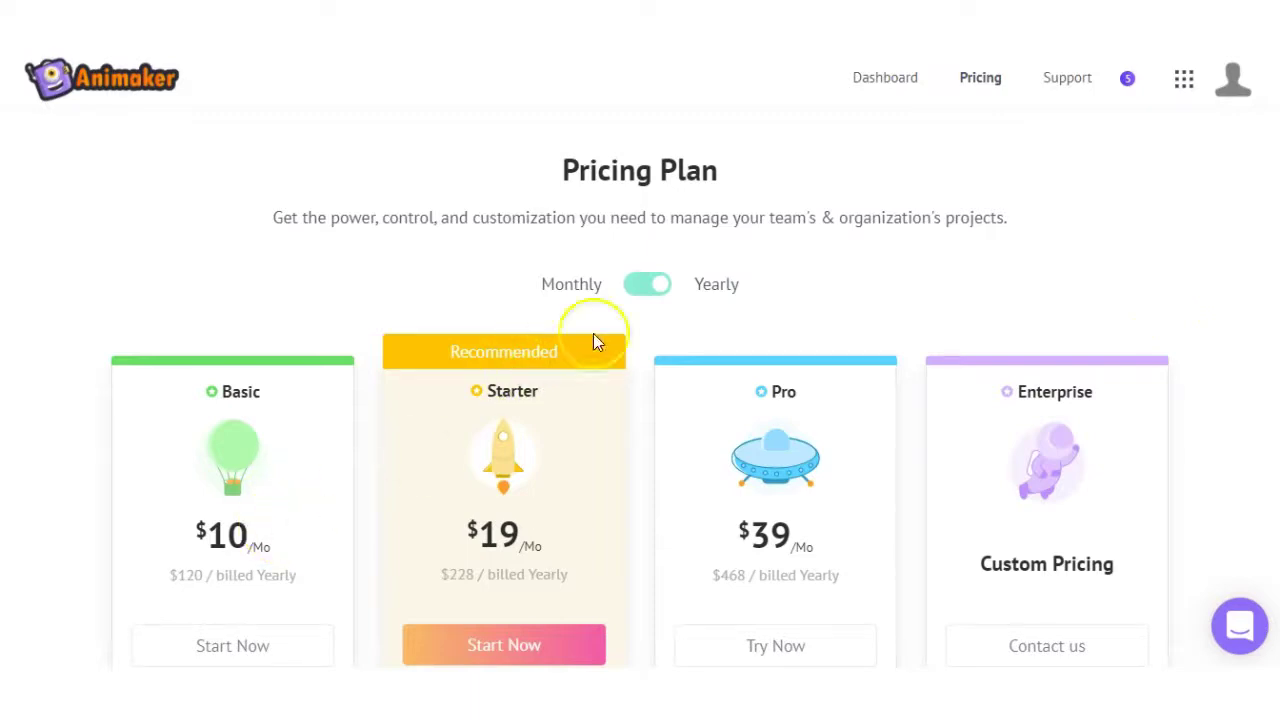
Switch the pricing plans to monthly billing, showing $20, $35 and $79
click(640, 287)
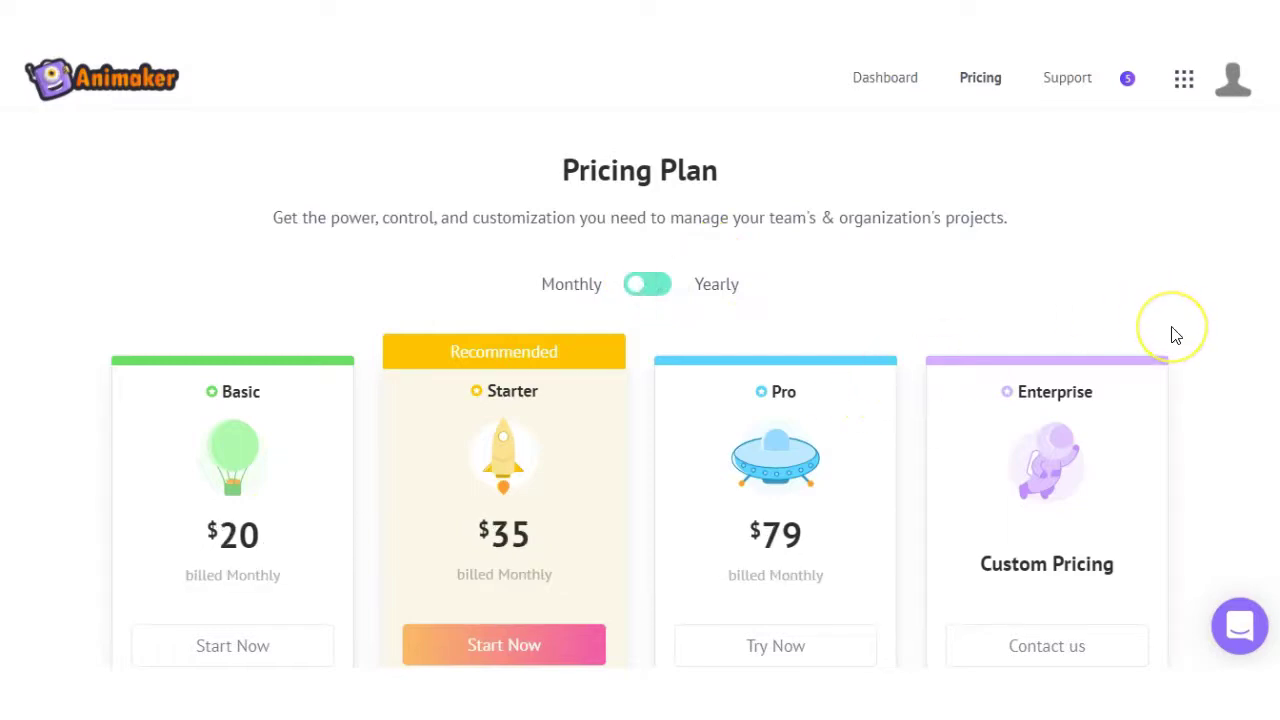
scroll(1168, 334, down, 1)
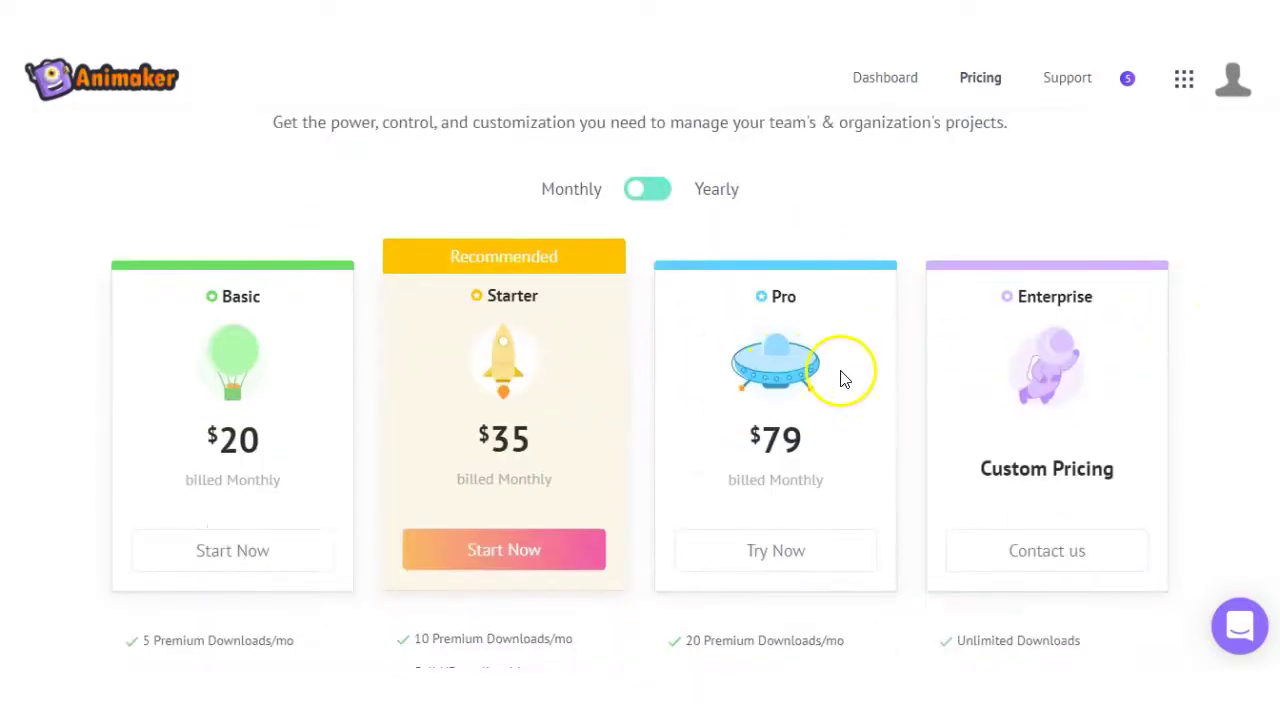
scroll(1034, 380, down, 5)
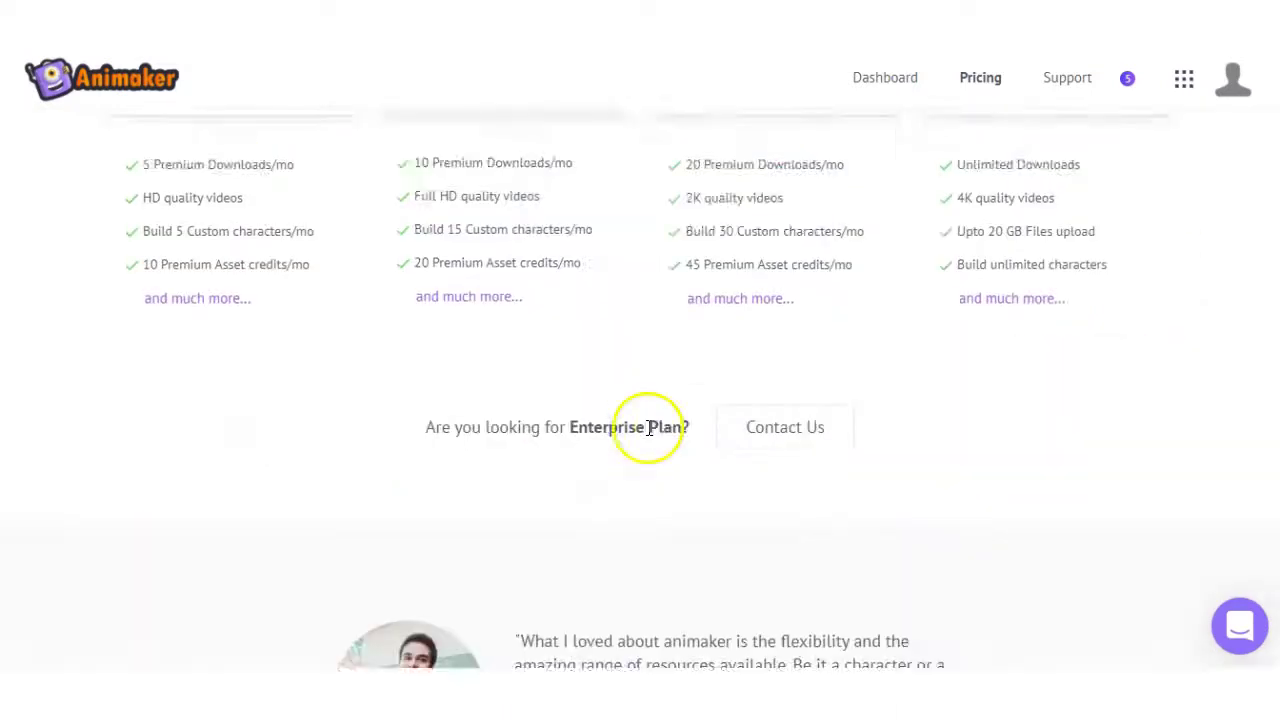
scroll(648, 428, down, 8)
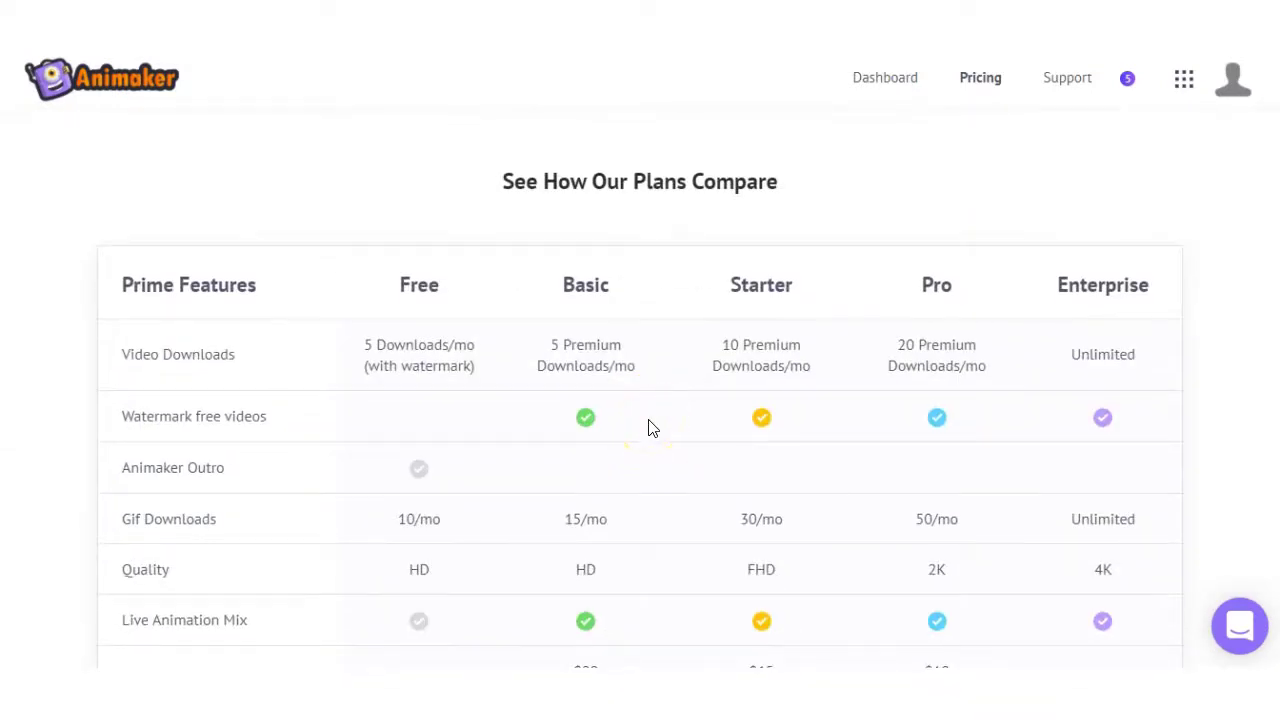
Browse the 'See How Our Plans Compare' table, from 2Gb Free uploads to 20Gb Enterprise, and back up
scroll(648, 428, down, 1)
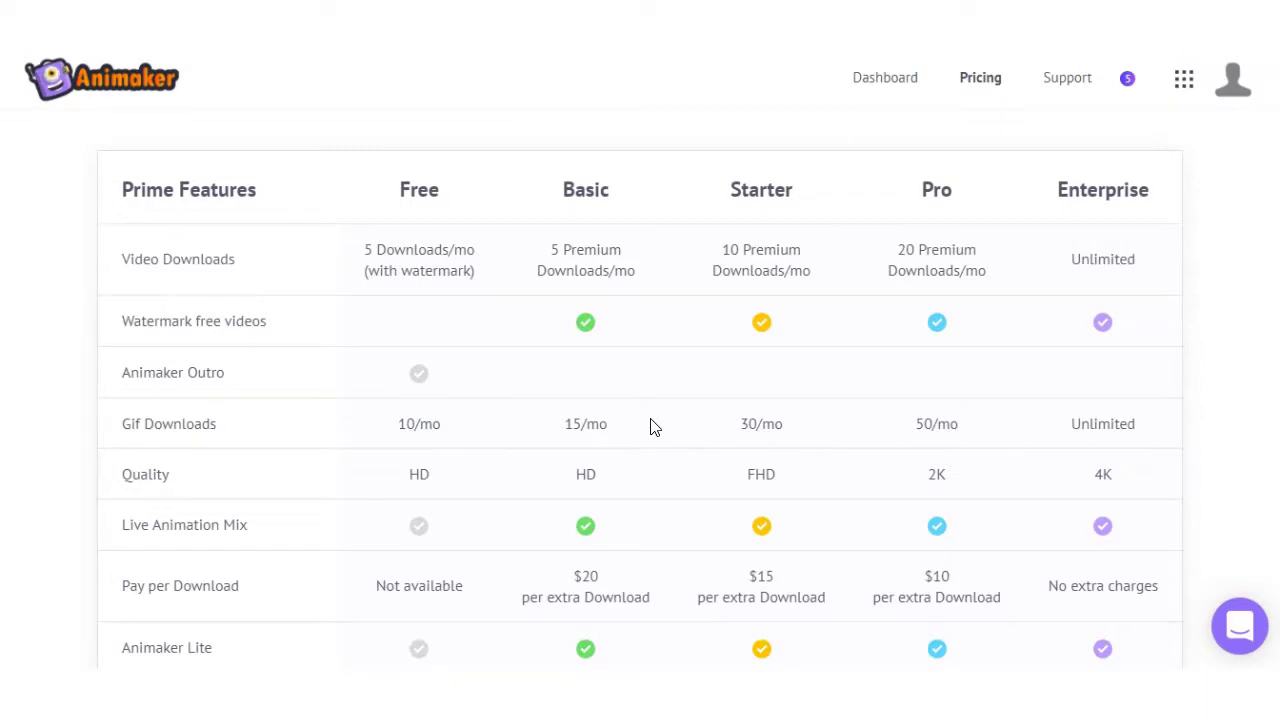
scroll(843, 449, down, 2)
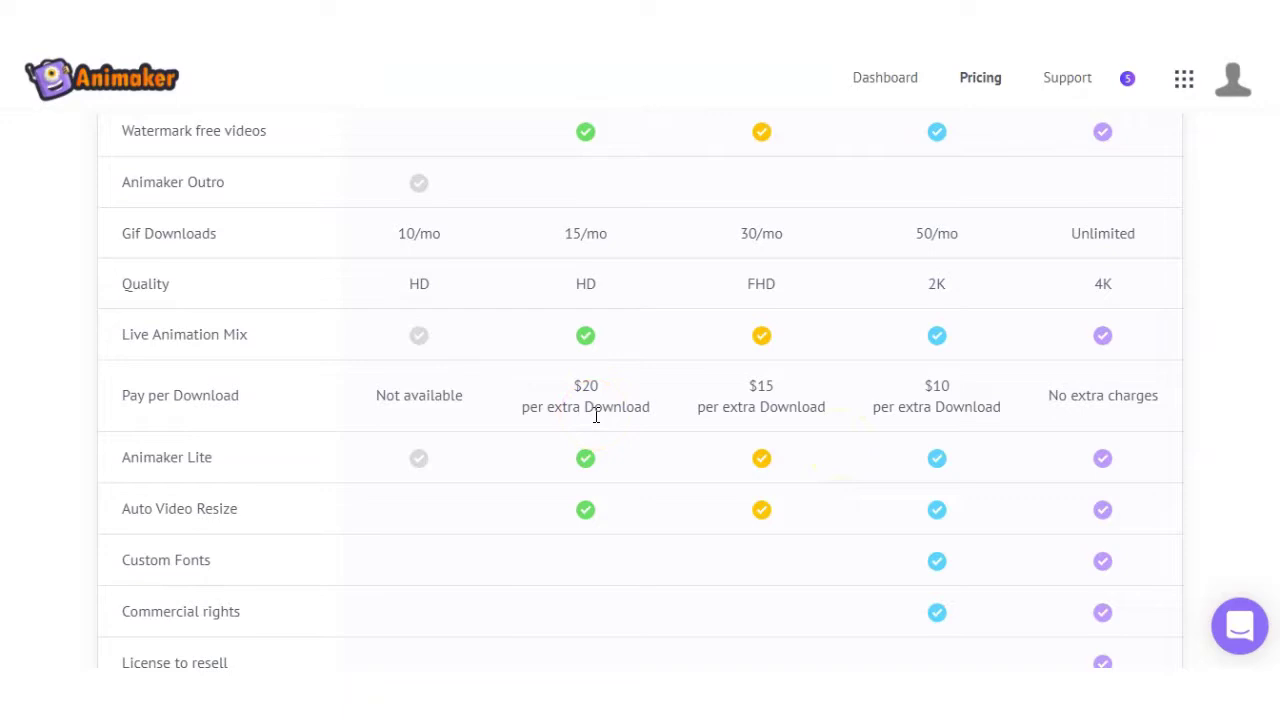
scroll(314, 306, down, 3)
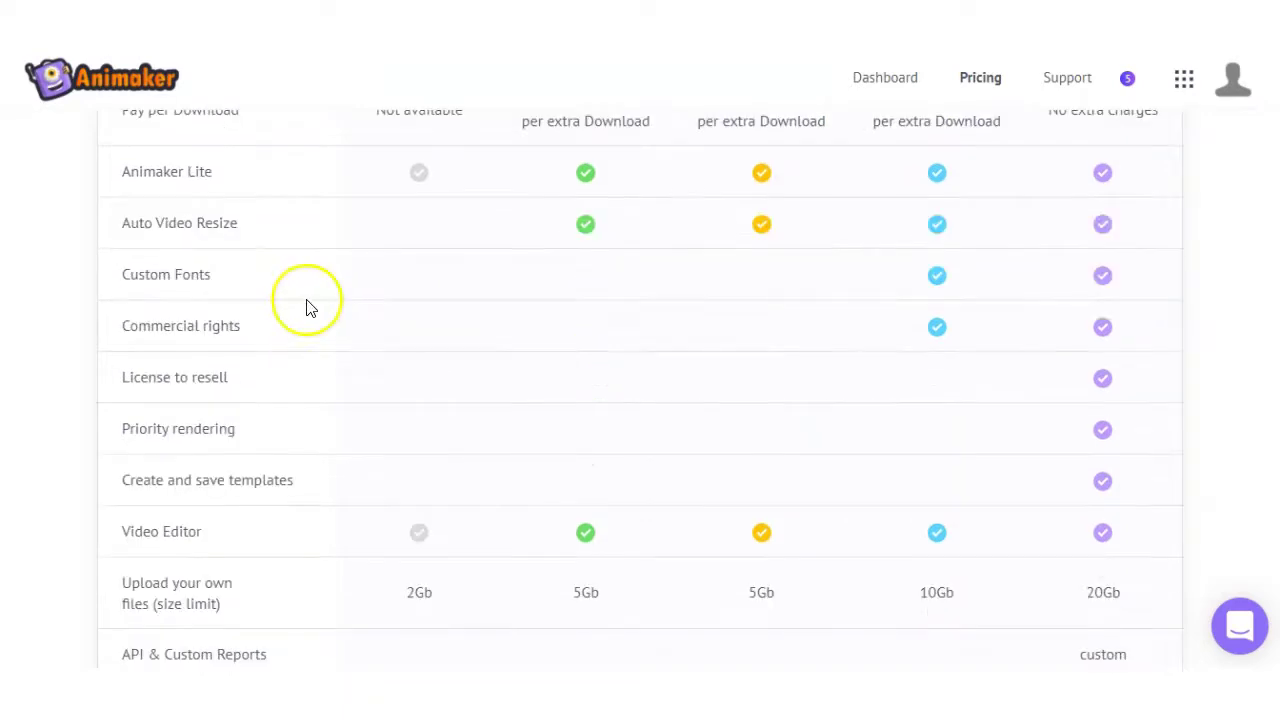
scroll(287, 330, down, 1)
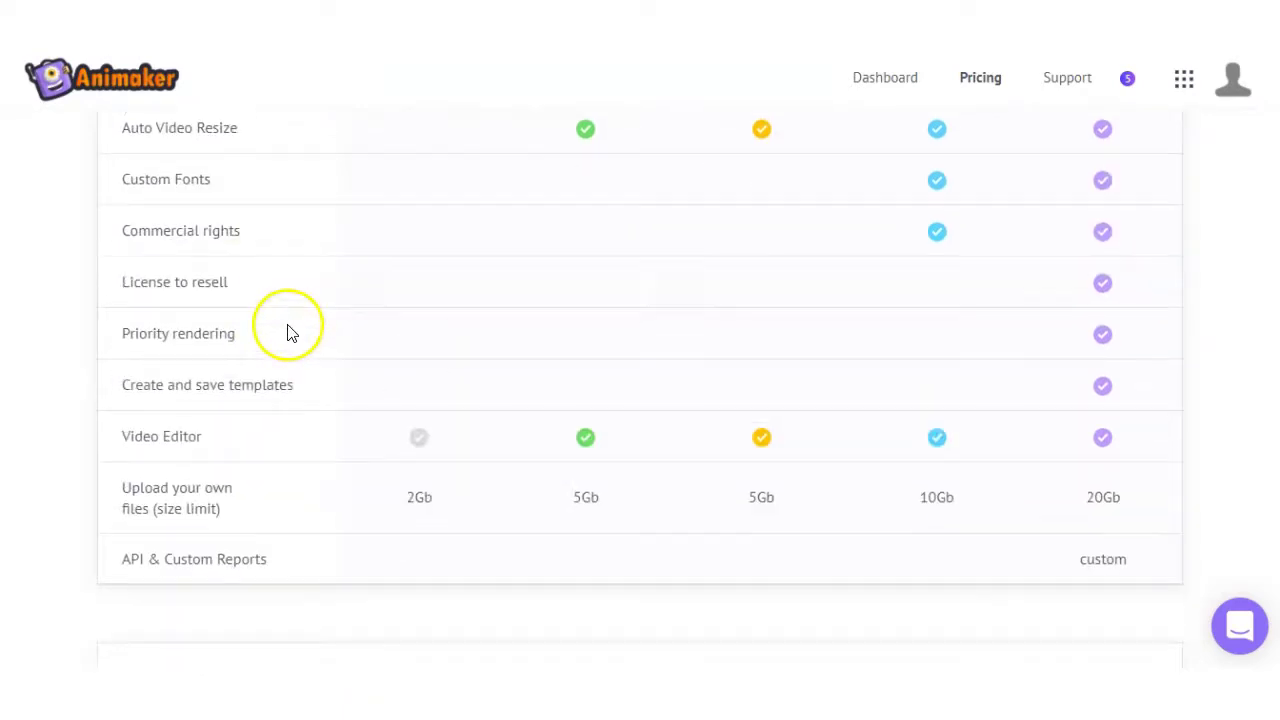
scroll(343, 365, down, 1)
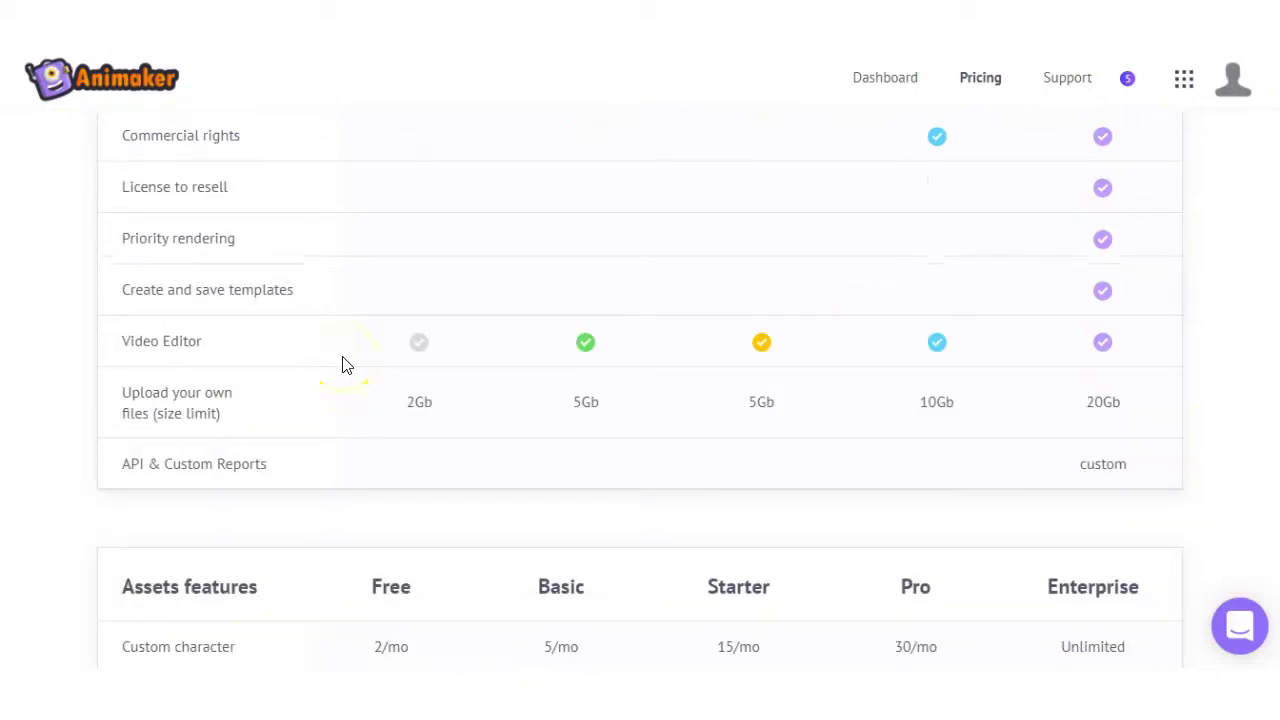
scroll(317, 394, down, 7)
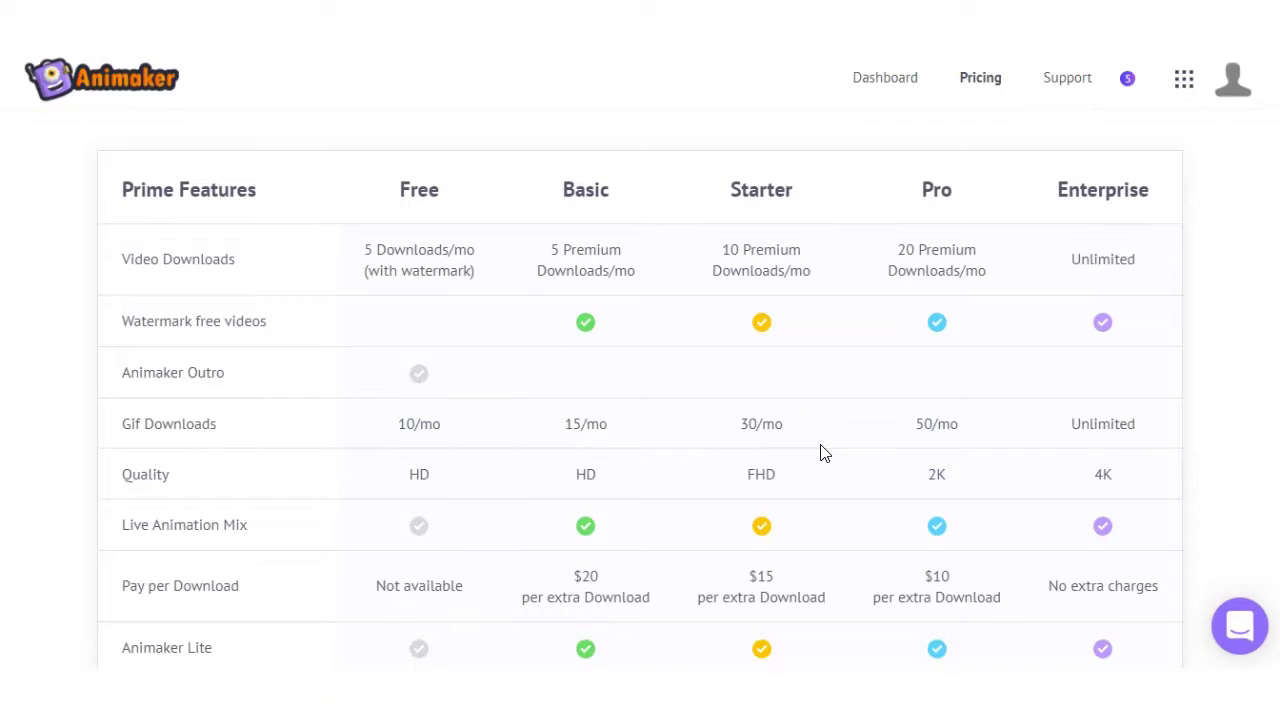
scroll(700, 478, up, 8)
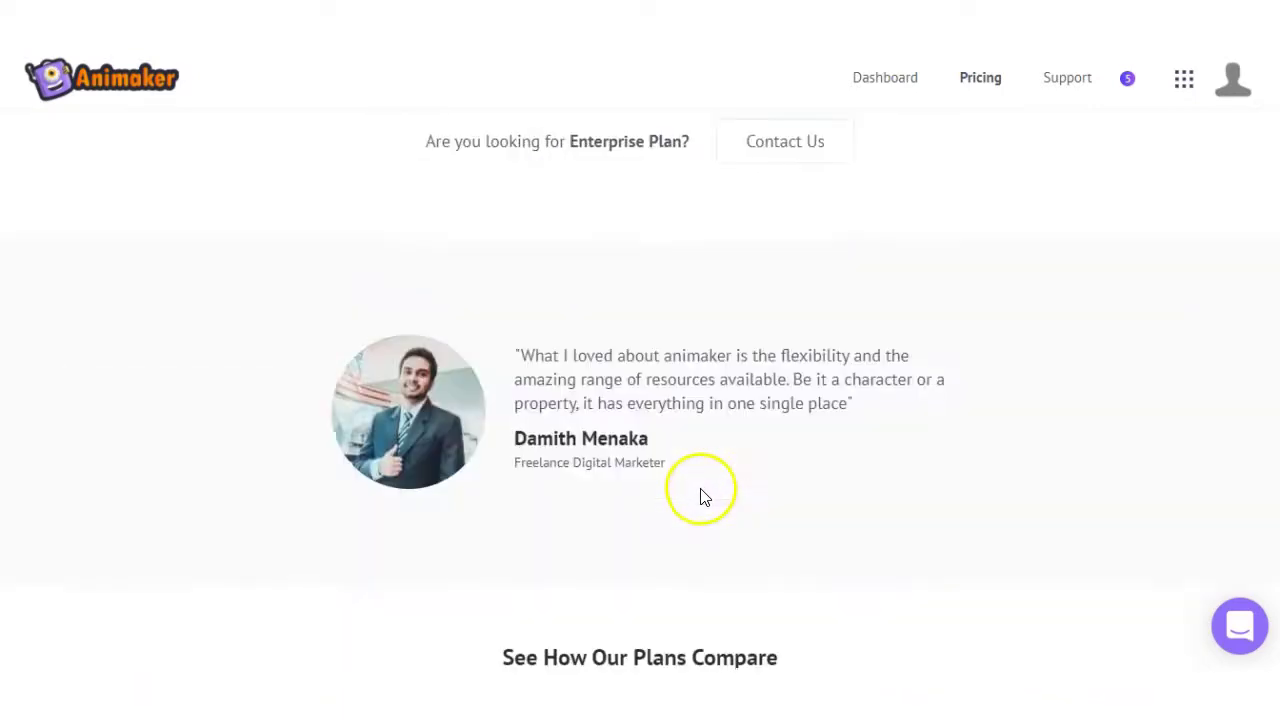